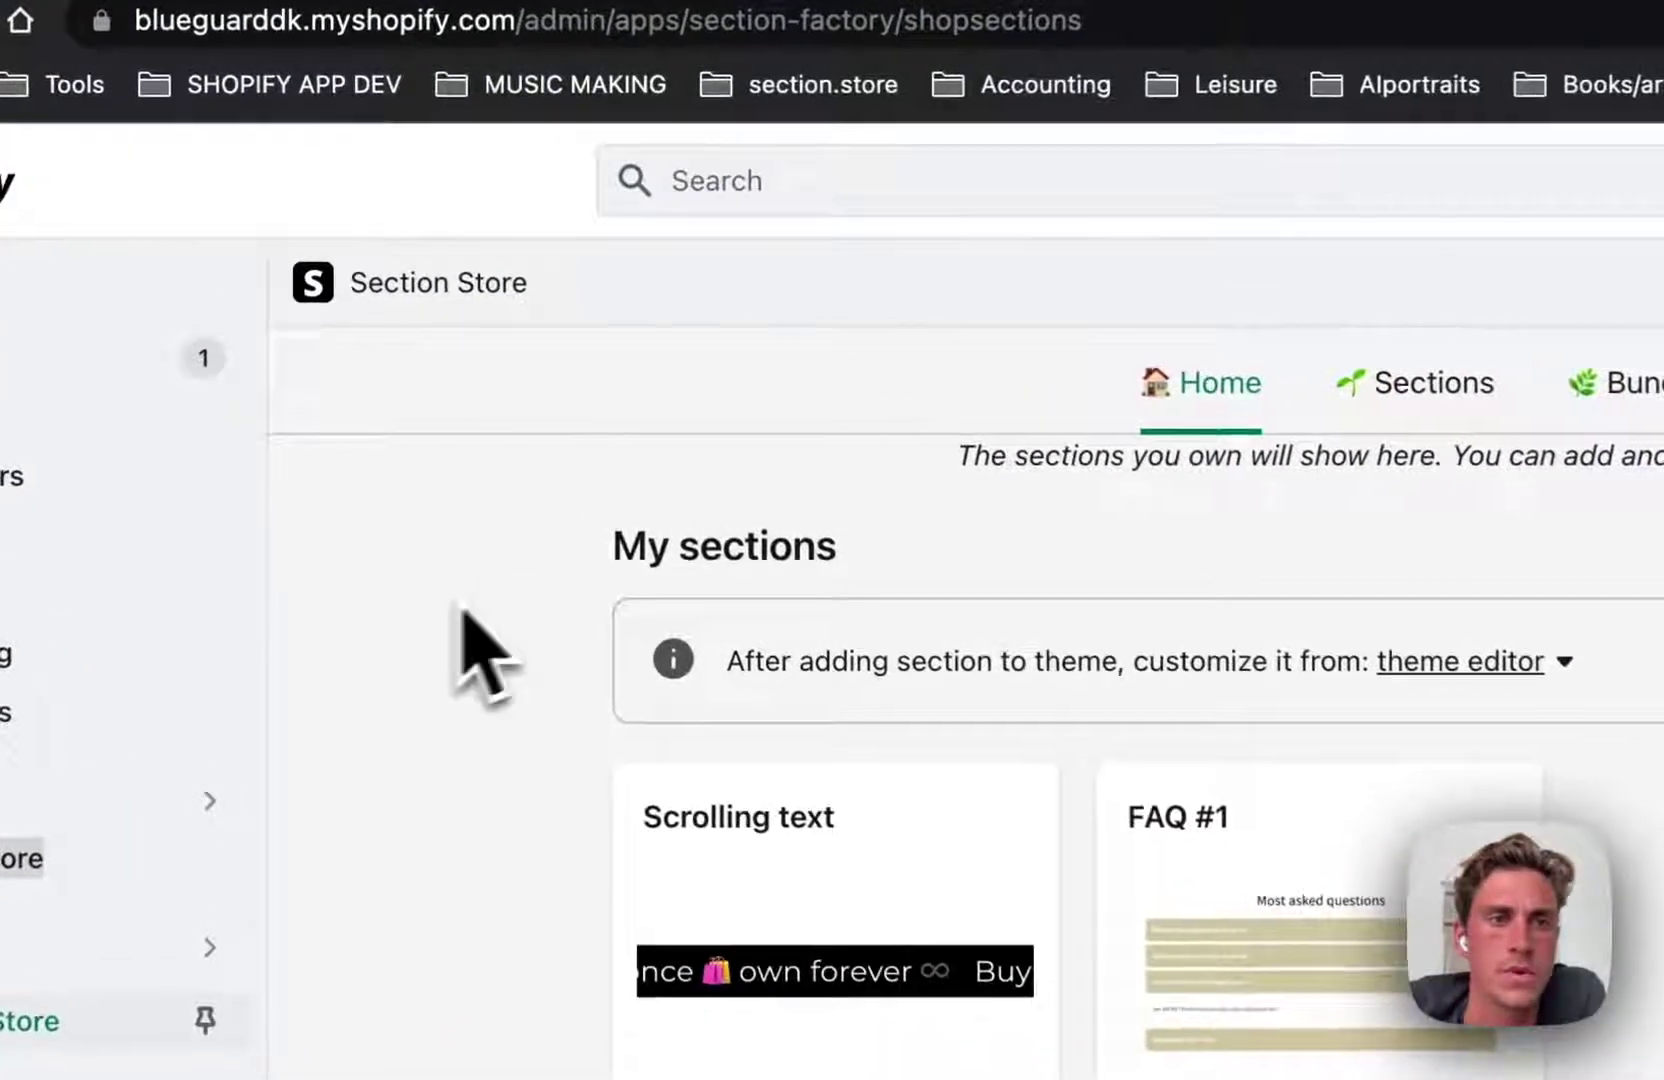
Reload Section Store's home page and scroll to the owned Scrolling text and FAQ #1 sections.
{"action": "scroll", "coordinate": [724, 485], "scroll_direction": "down", "scroll_amount": 1}
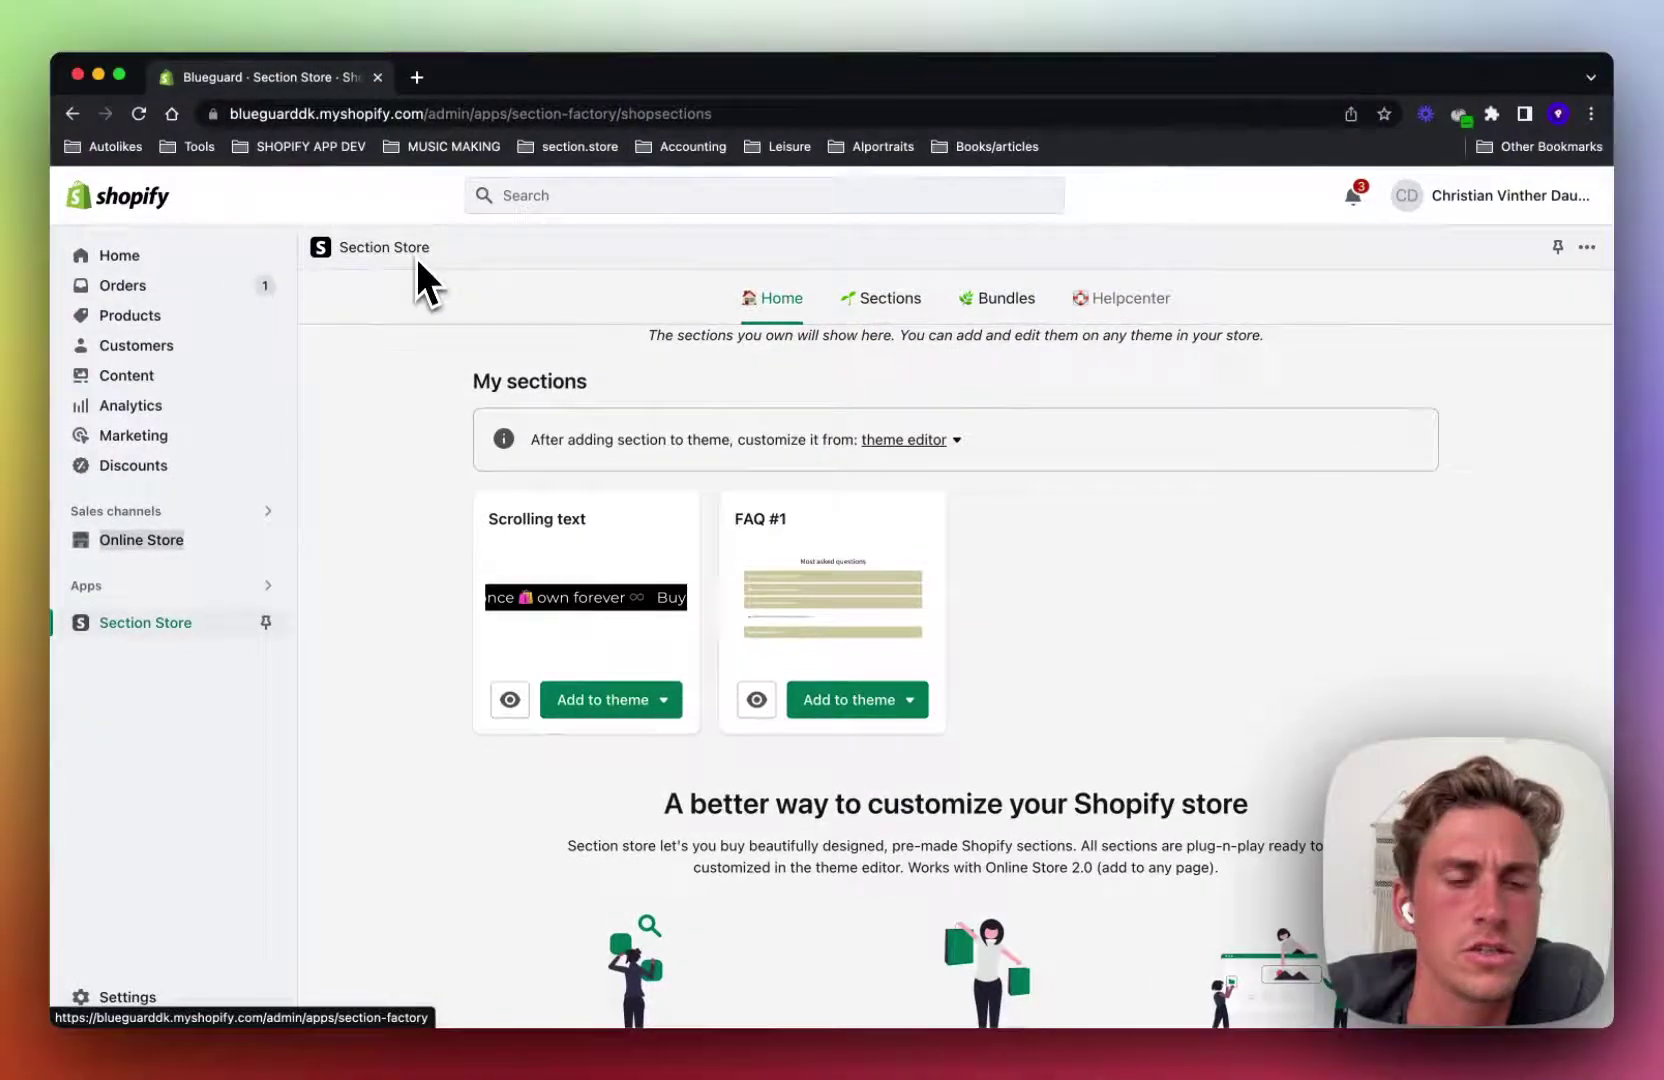
{"action": "scroll", "coordinate": [402, 385], "scroll_direction": "down", "scroll_amount": 1}
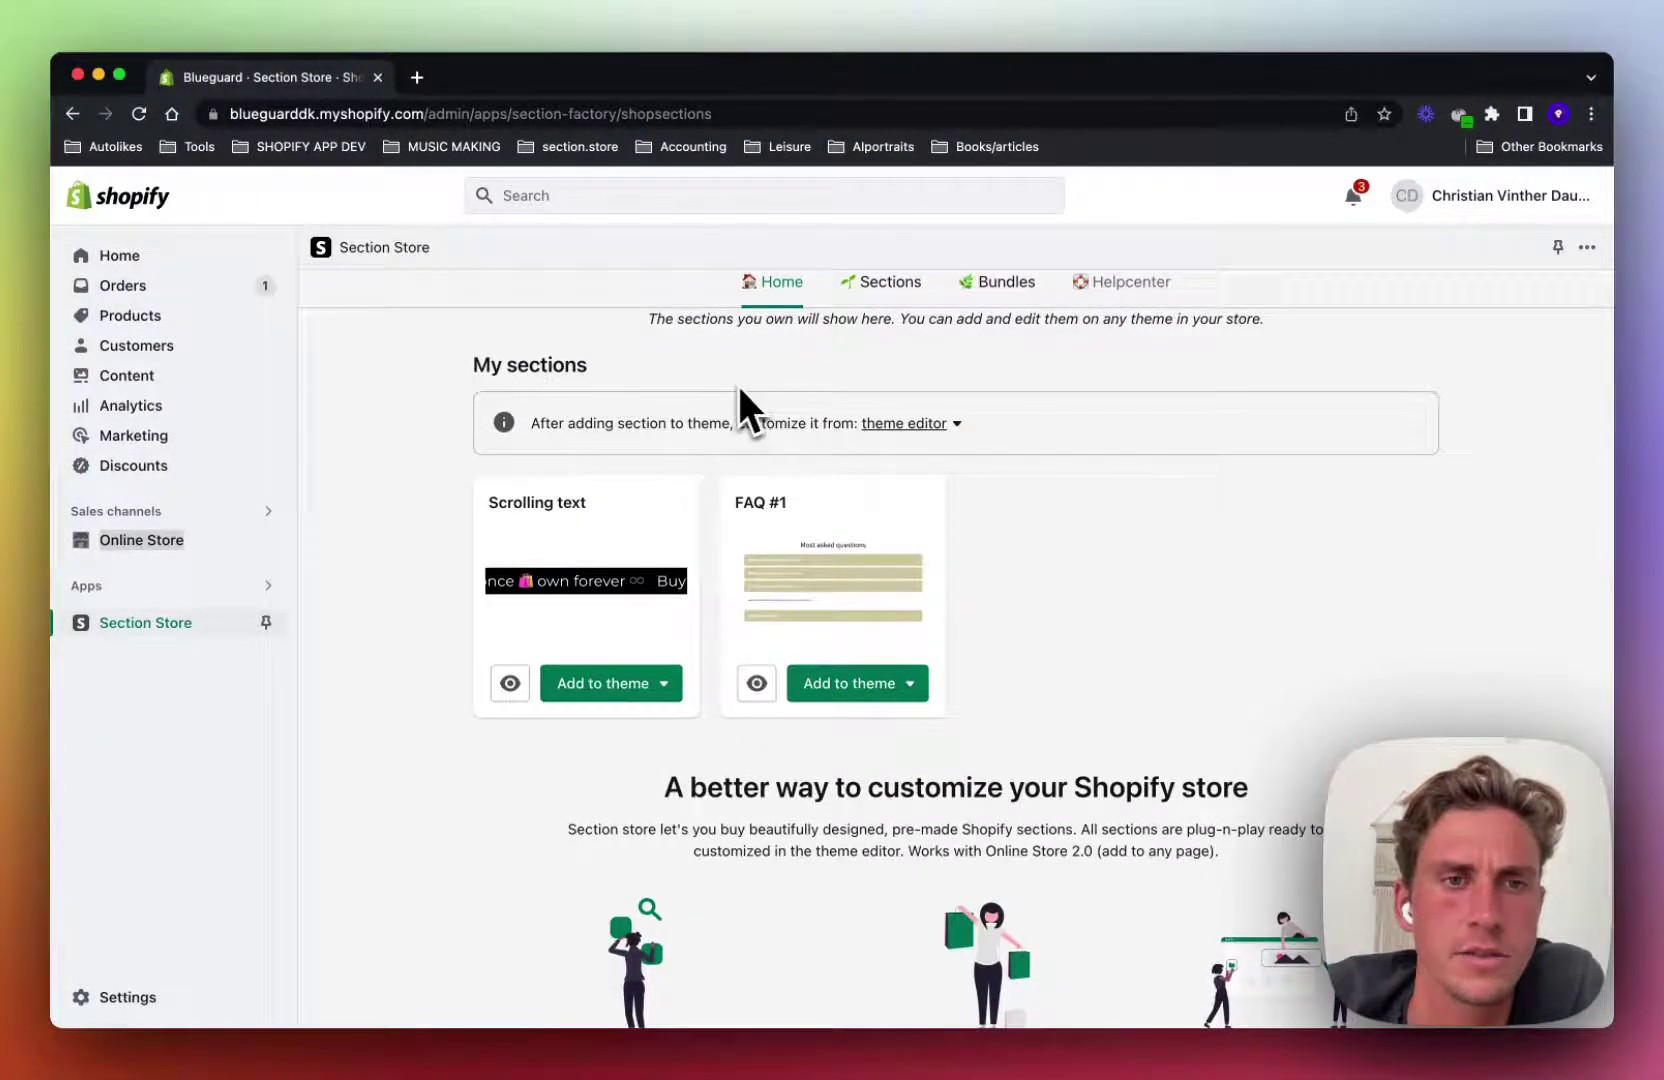
{"action": "scroll", "coordinate": [767, 470], "scroll_direction": "up", "scroll_amount": 1}
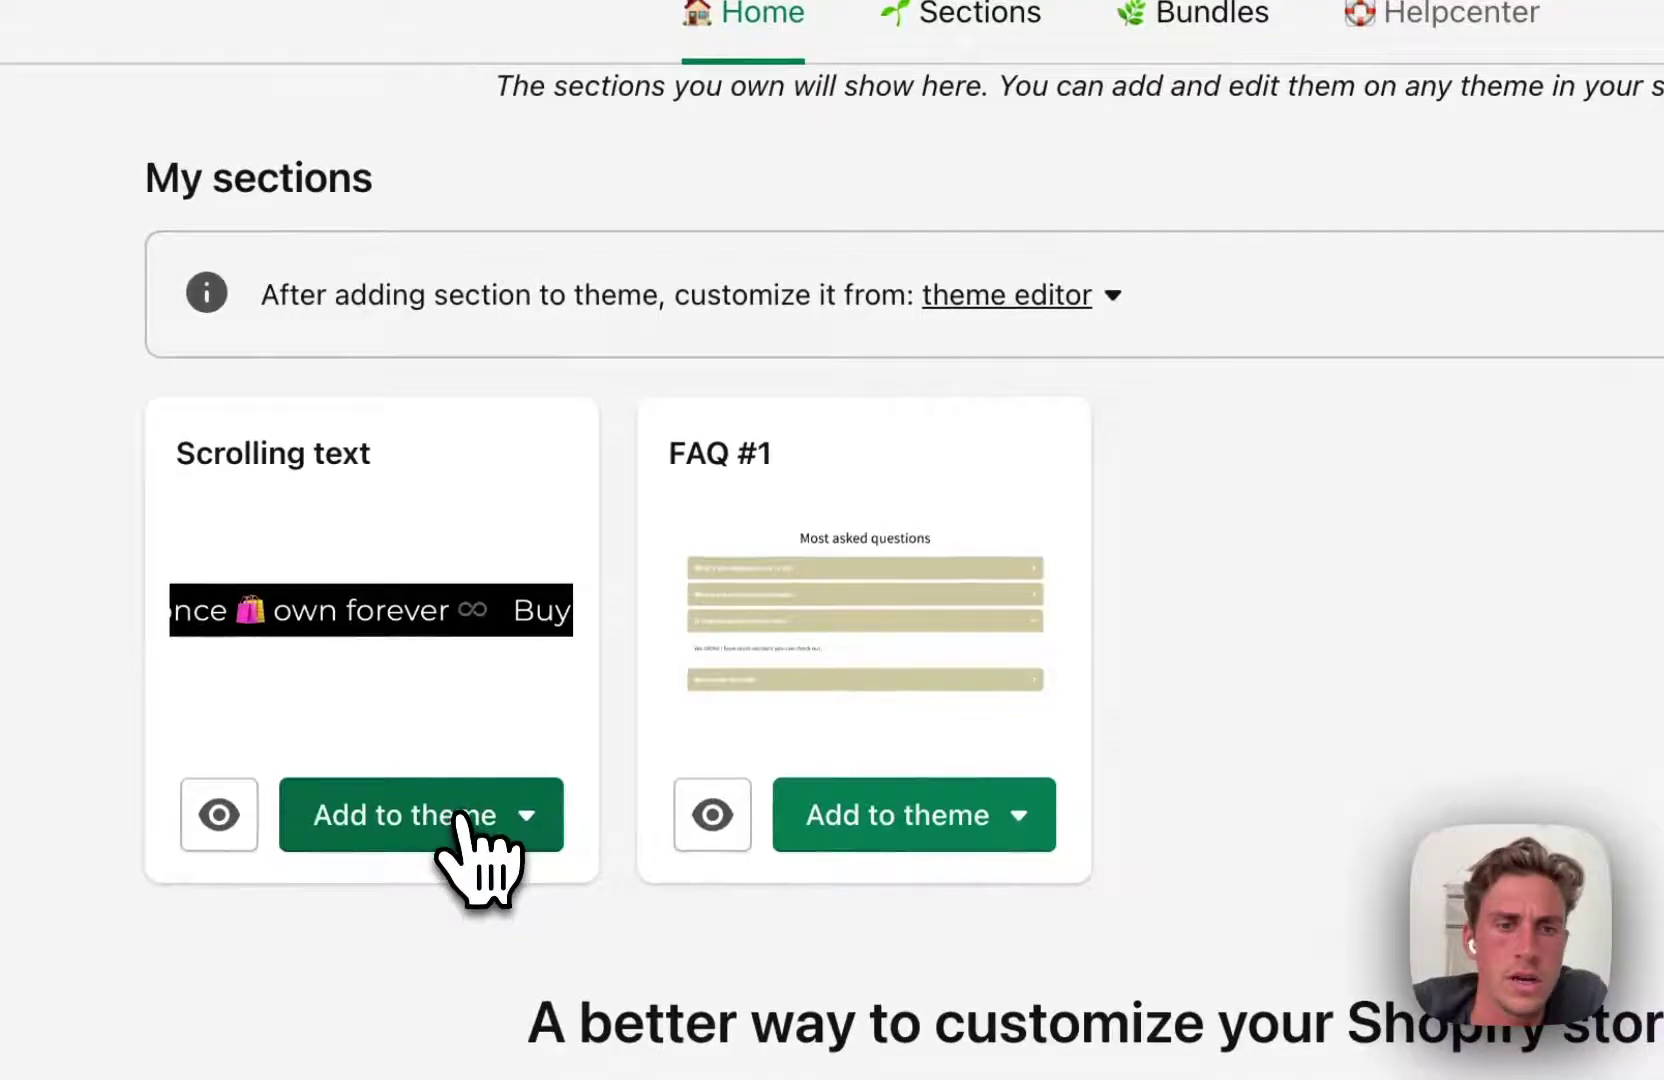
{"action": "double_click", "coordinate": [1217, 555]}
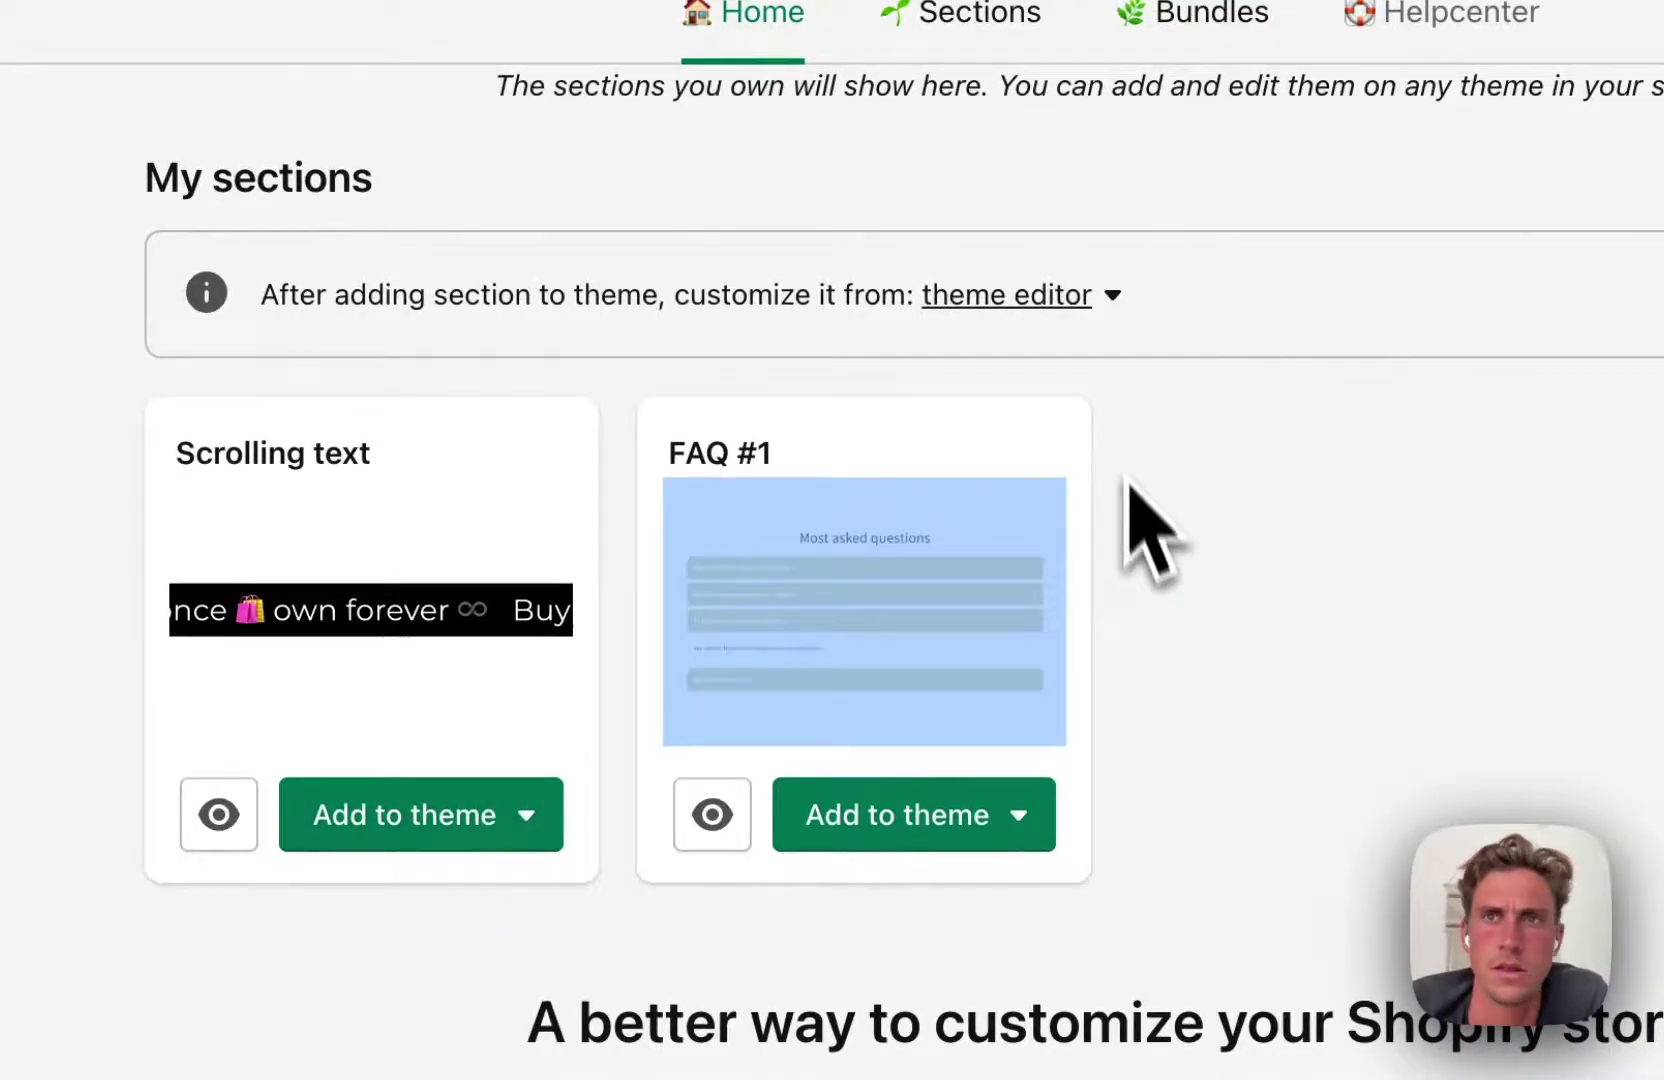
{"action": "key", "text": "super+r"}
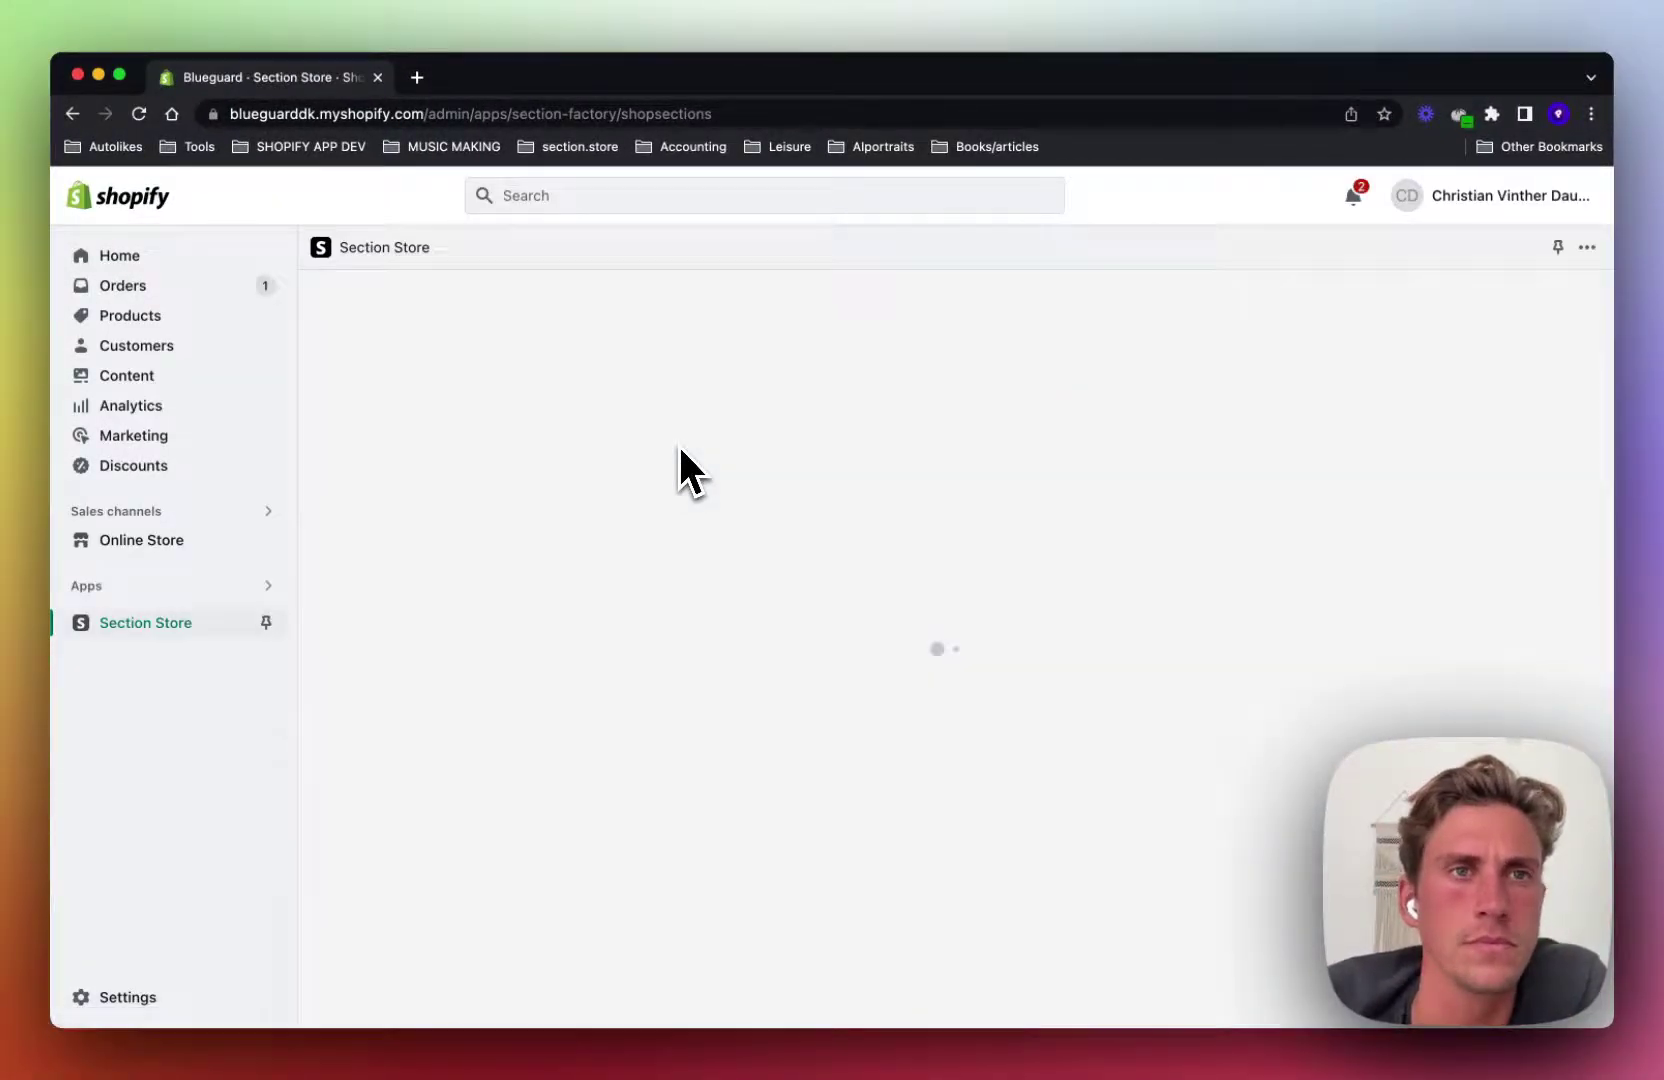
{"action": "scroll", "coordinate": [672, 490], "scroll_direction": "down", "scroll_amount": 1}
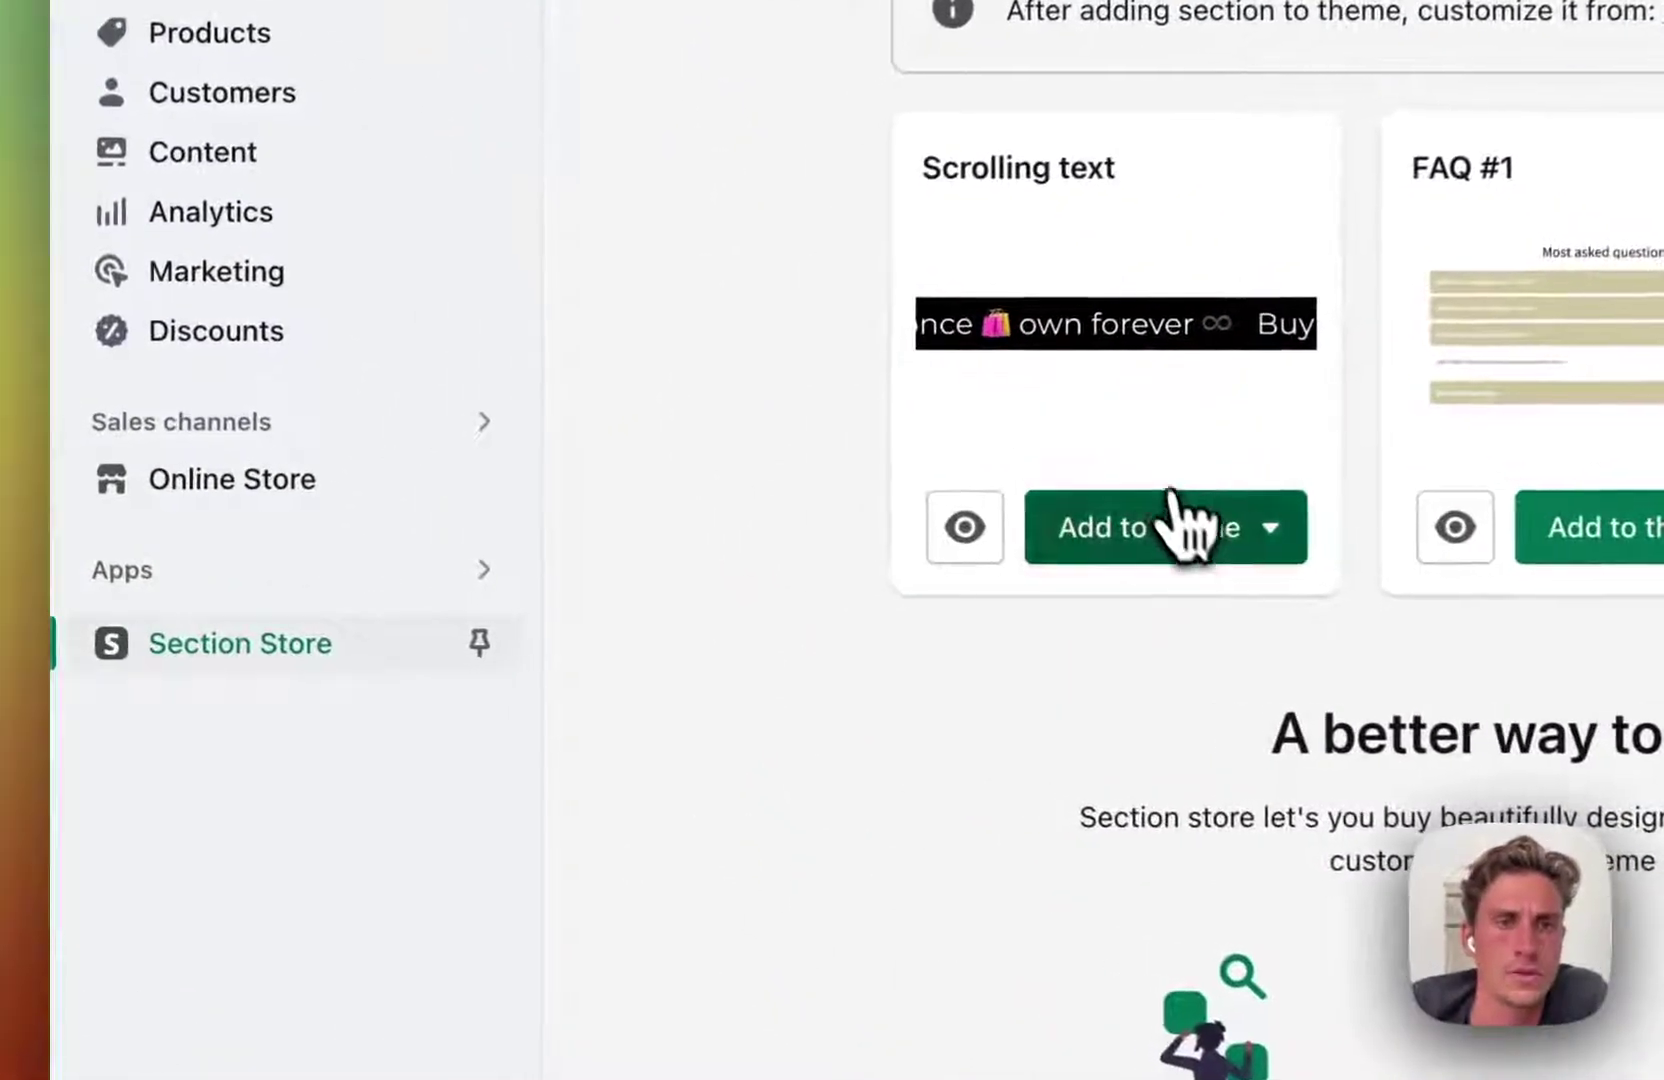
Add Scrolling text to the live Streamline theme and open its code, leaving only product.liquid open.
{"action": "left_click", "coordinate": [659, 566]}
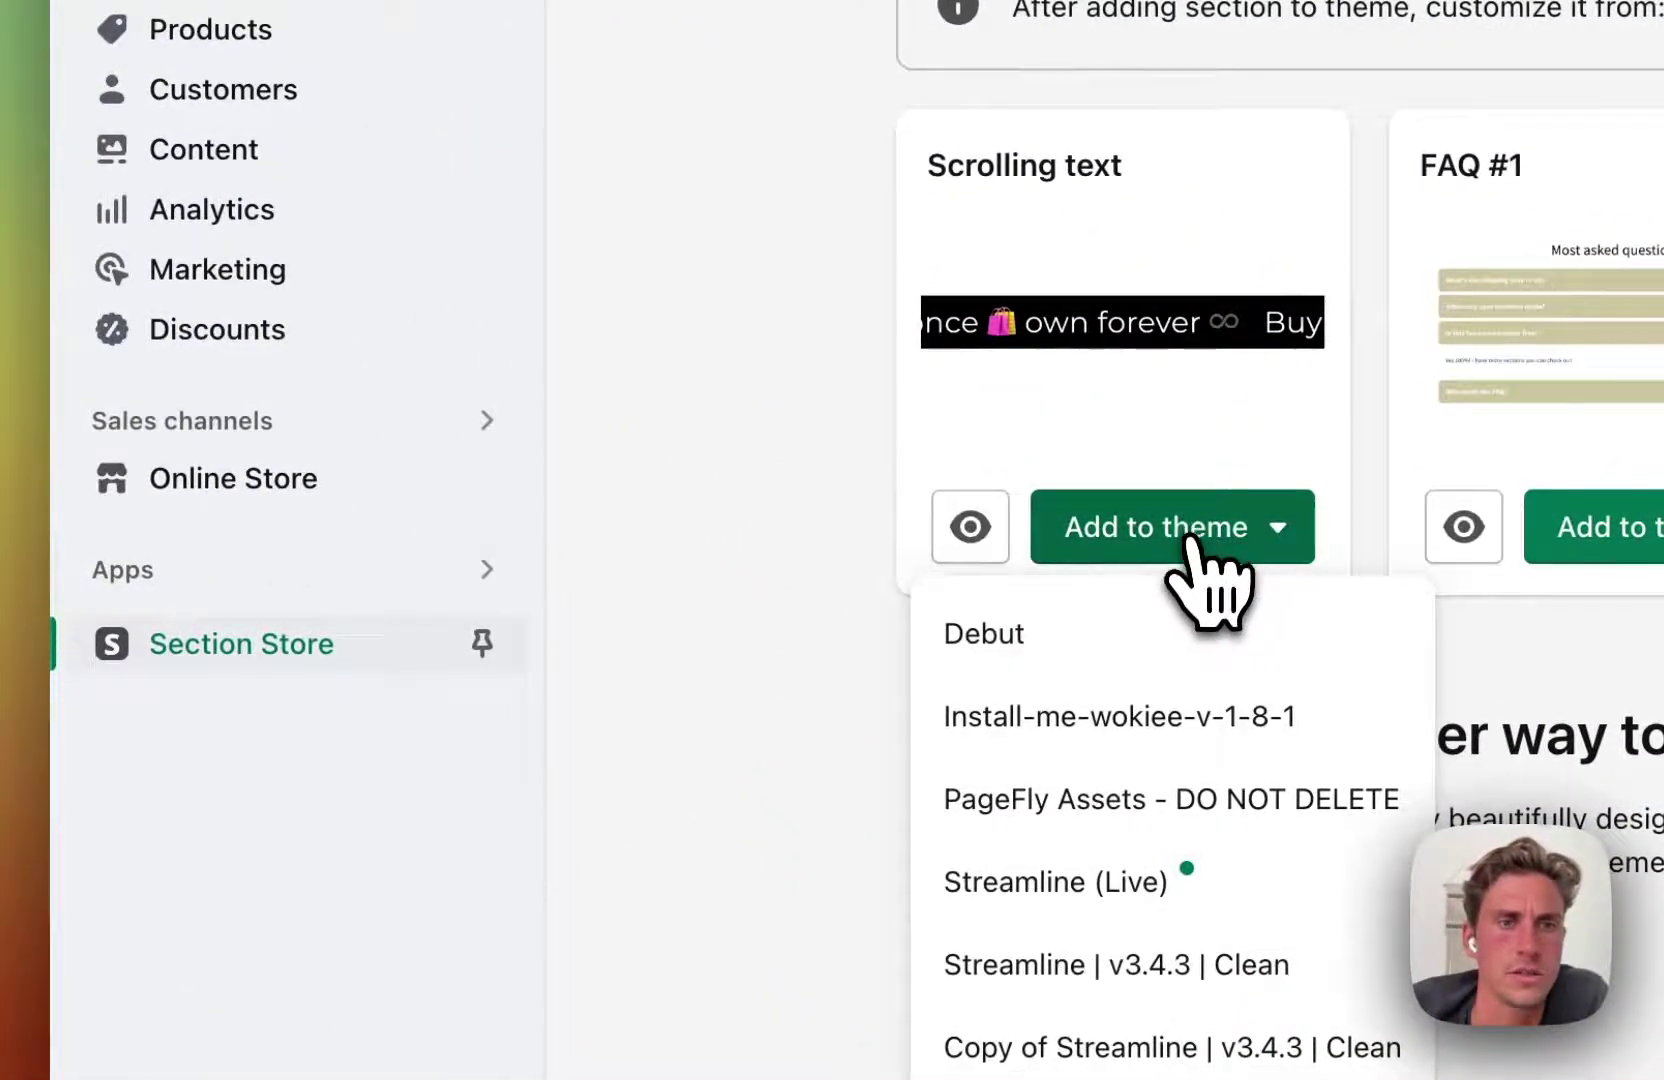
{"action": "left_click", "coordinate": [1127, 880]}
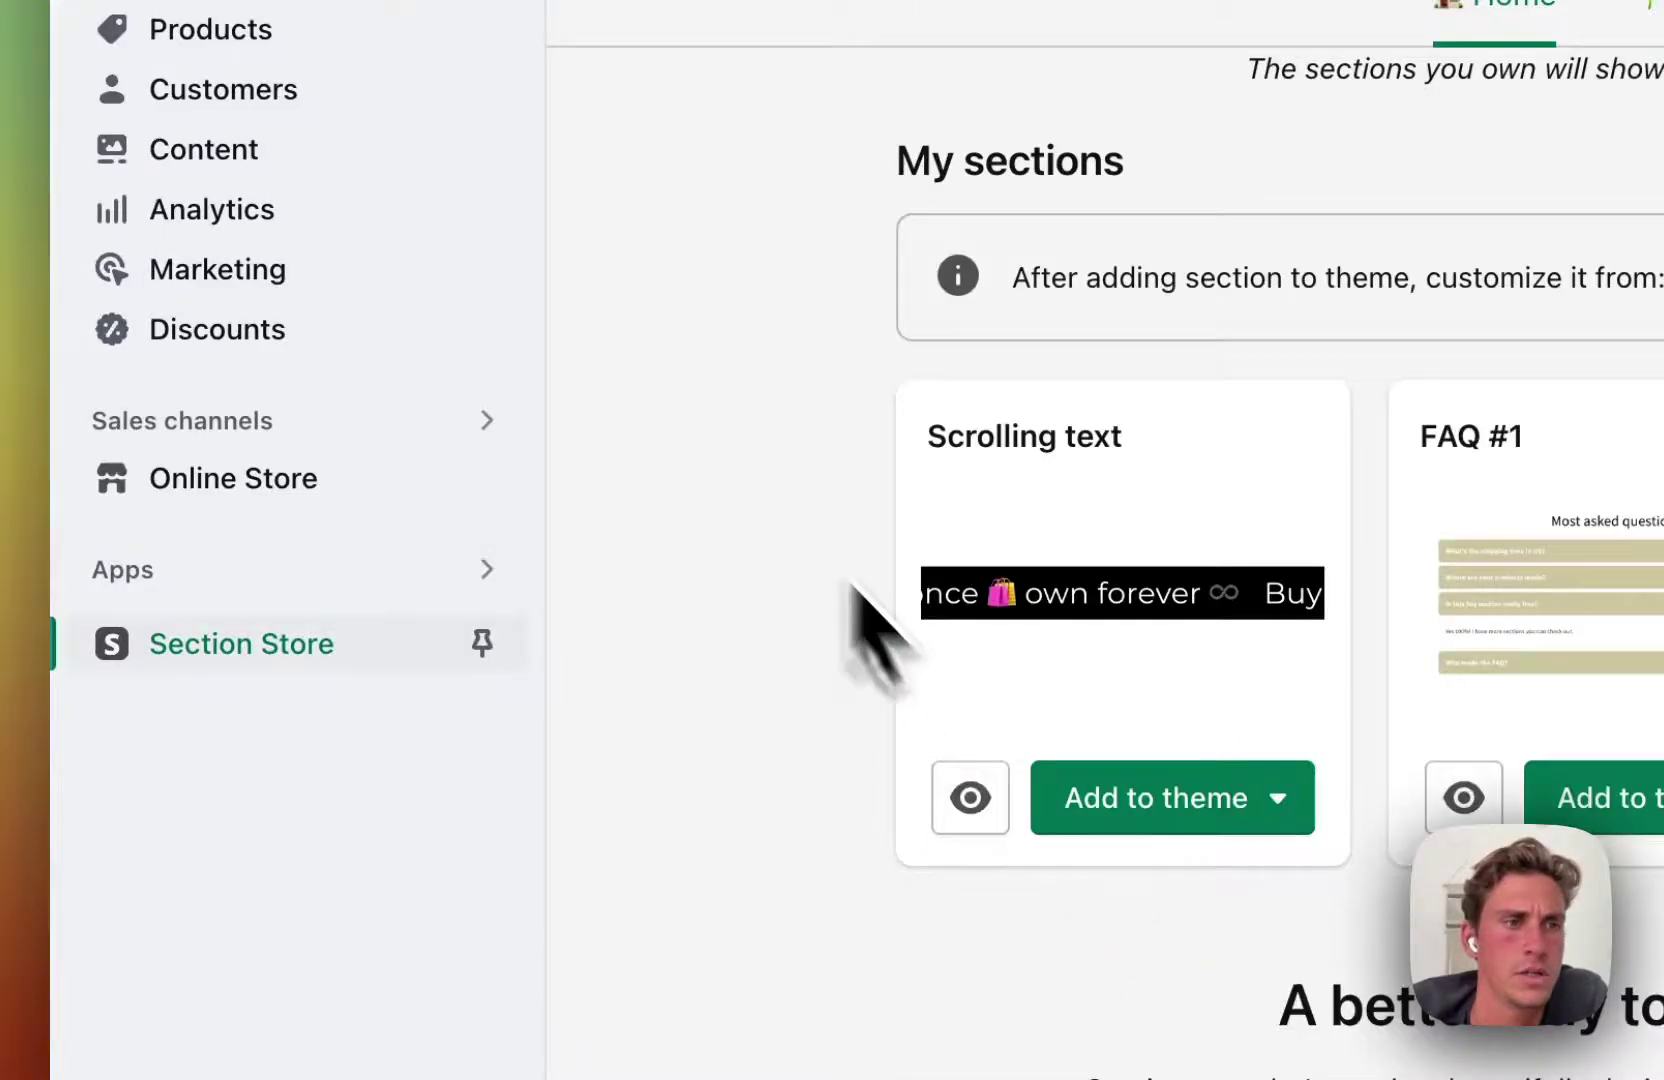
{"action": "left_click", "coordinate": [327, 750]}
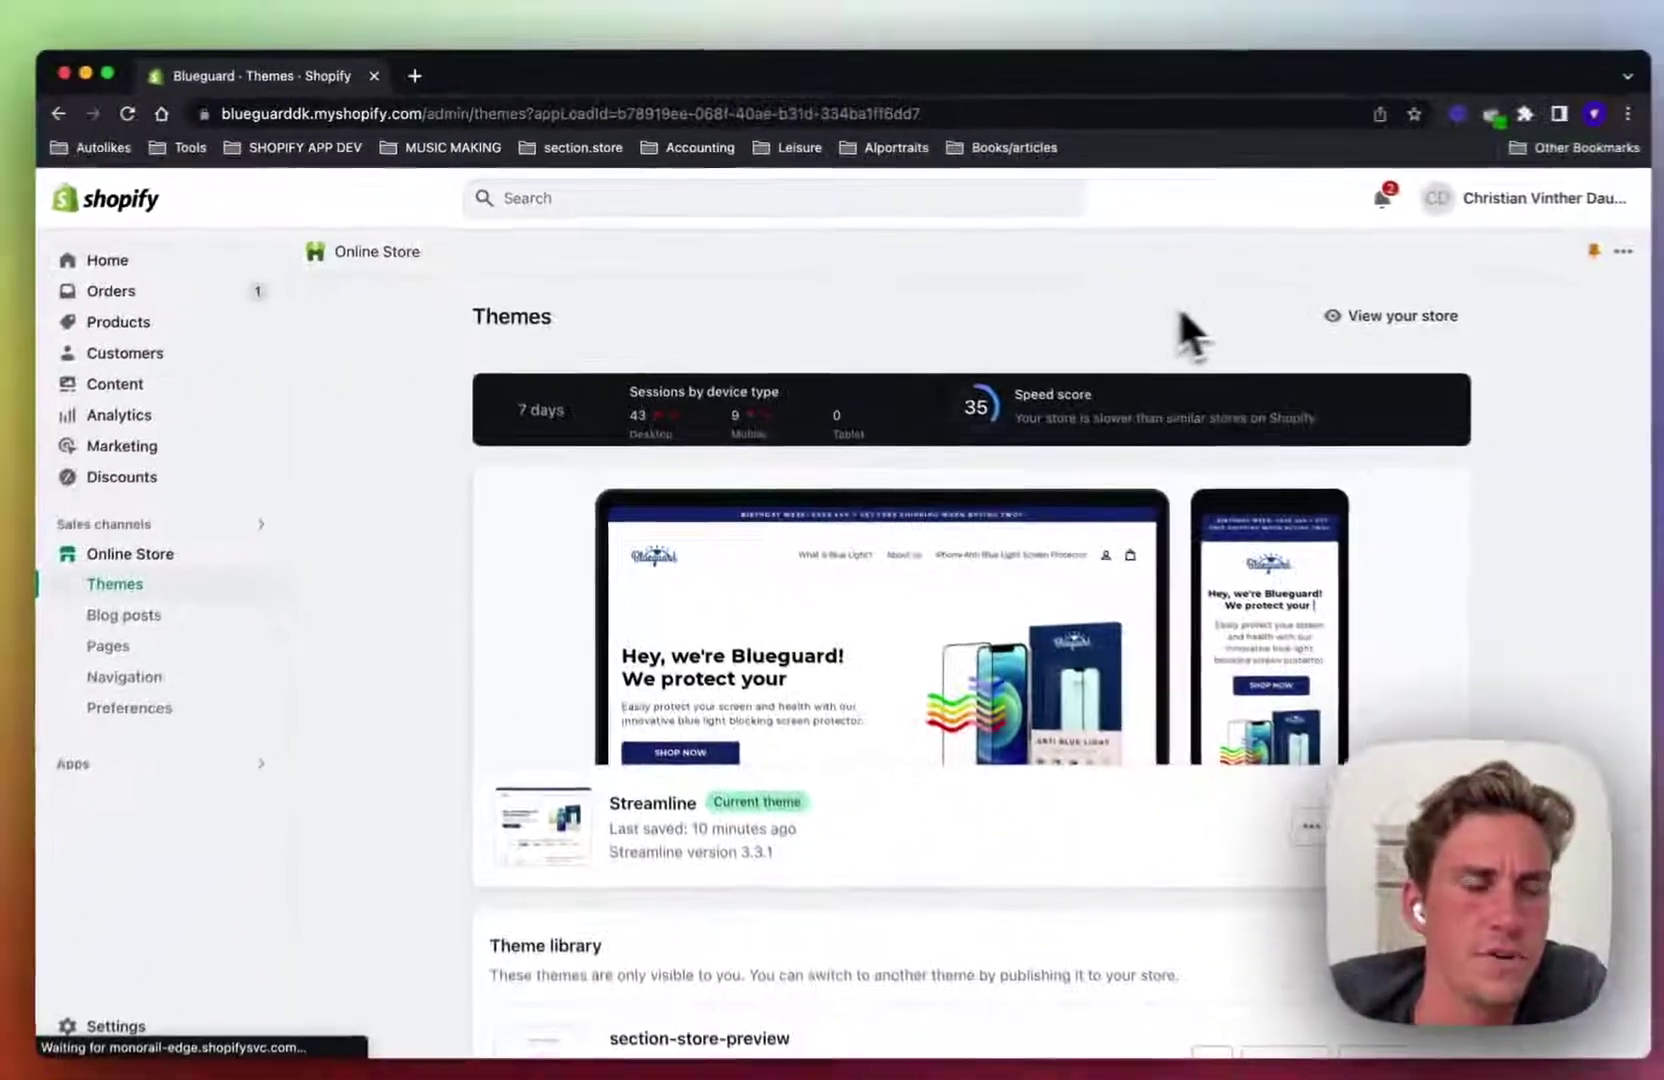
{"action": "scroll", "coordinate": [1205, 305], "scroll_direction": "down", "scroll_amount": 5}
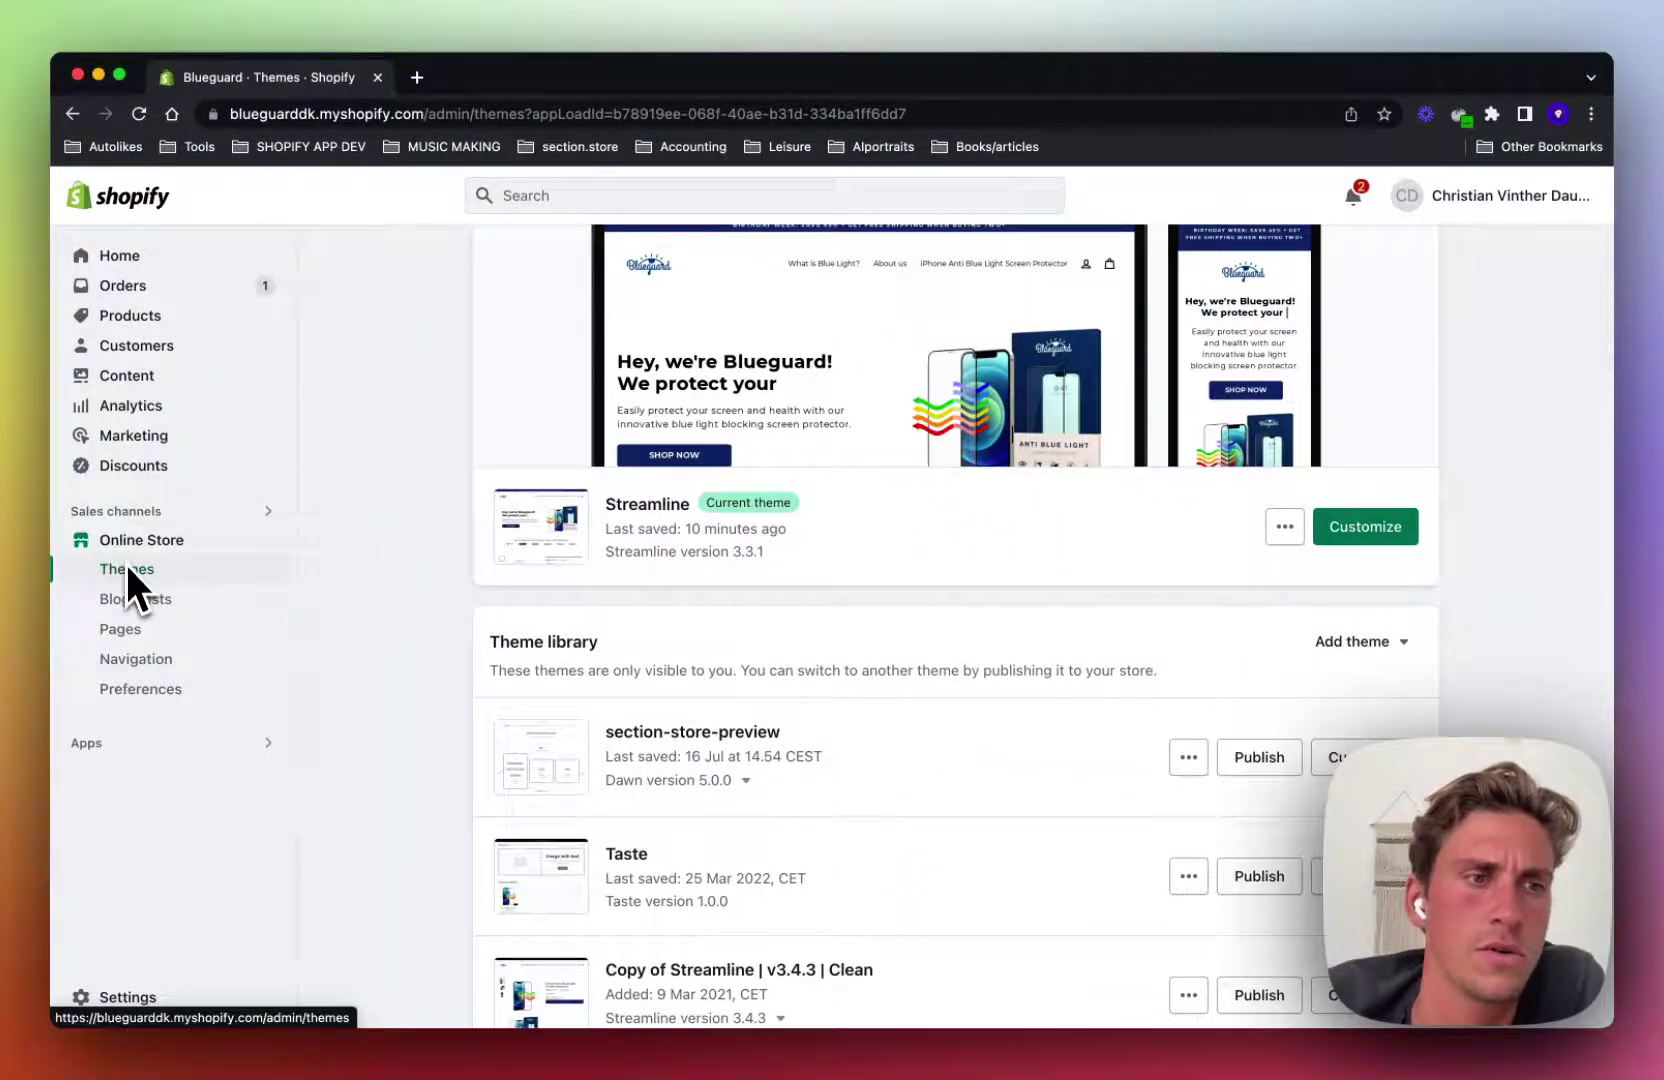
{"action": "left_click", "coordinate": [143, 568]}
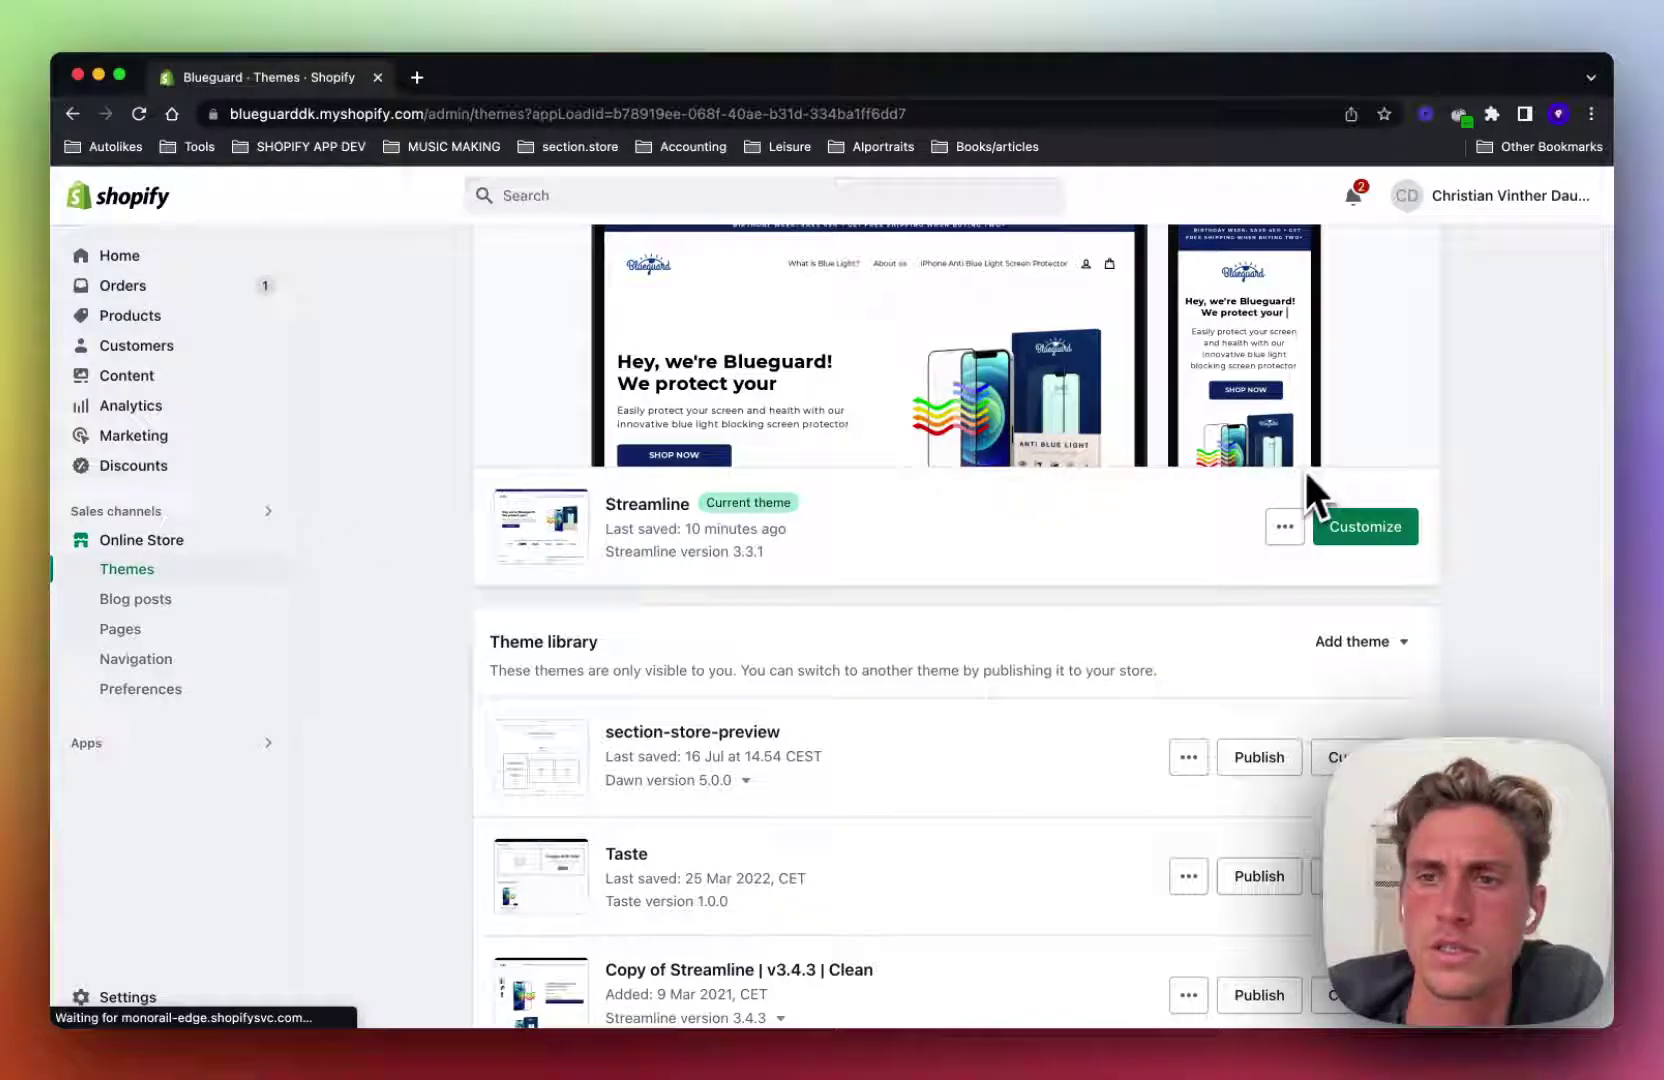
{"action": "left_click", "coordinate": [1285, 527]}
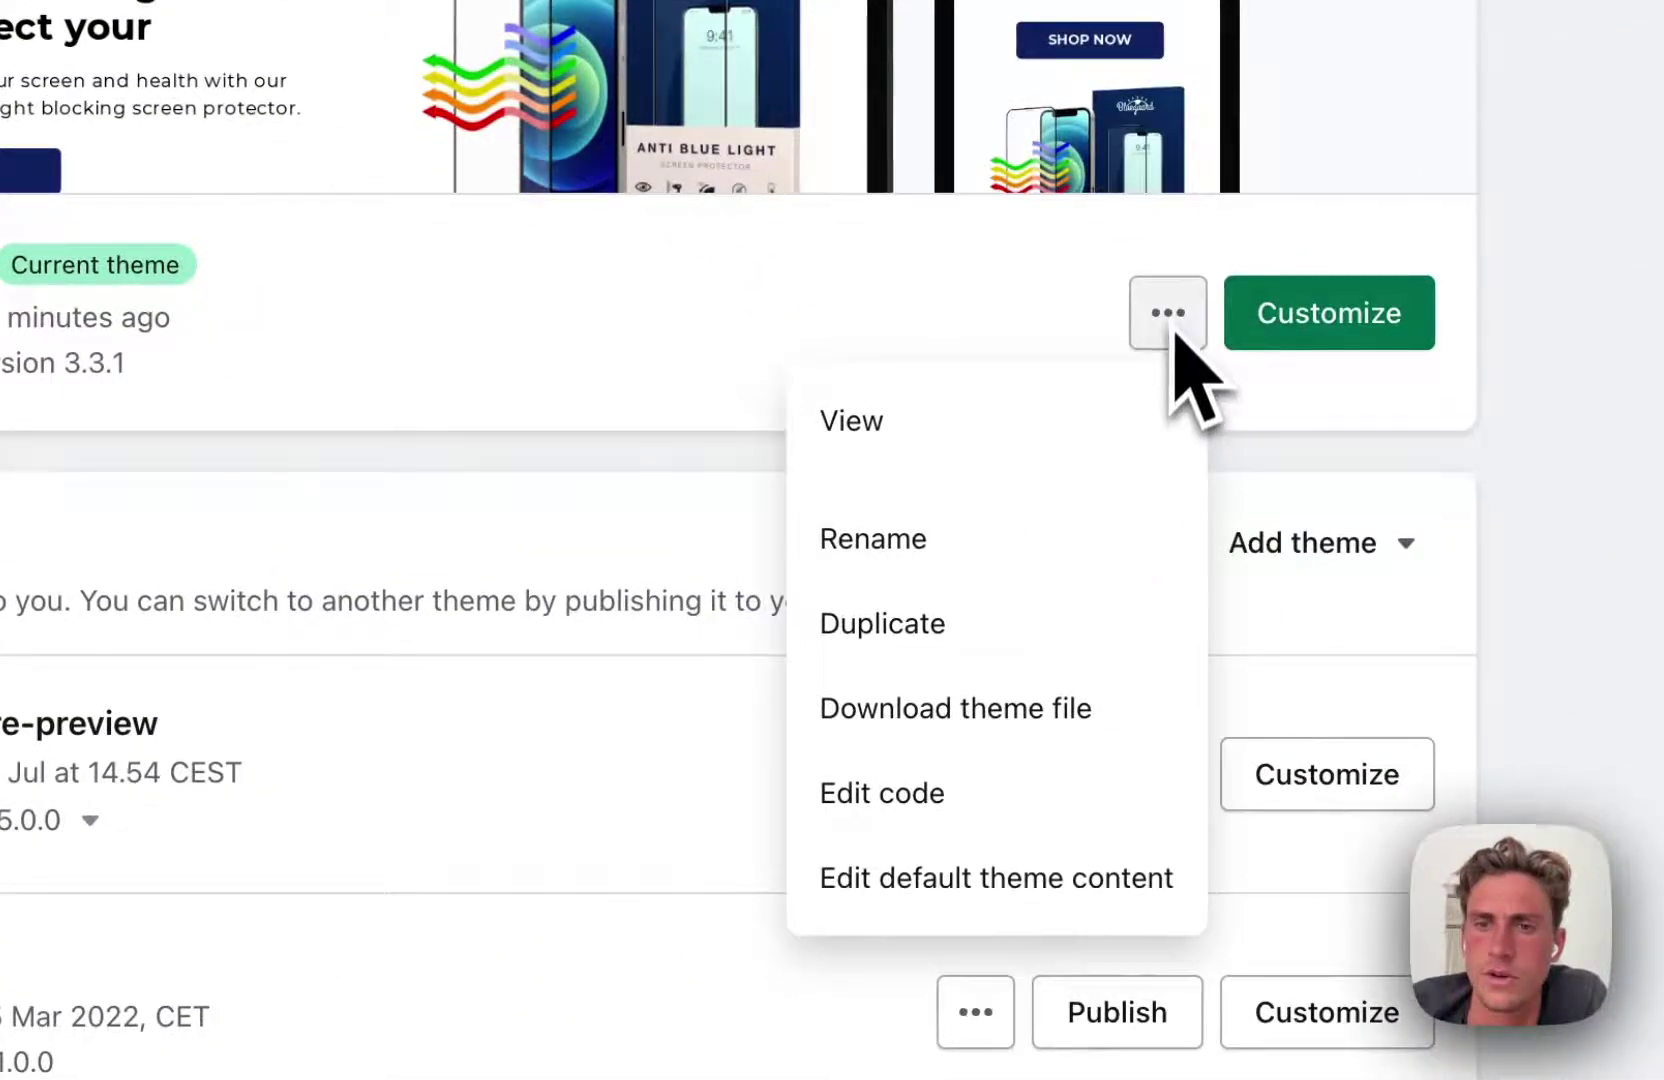
{"action": "left_click", "coordinate": [905, 792]}
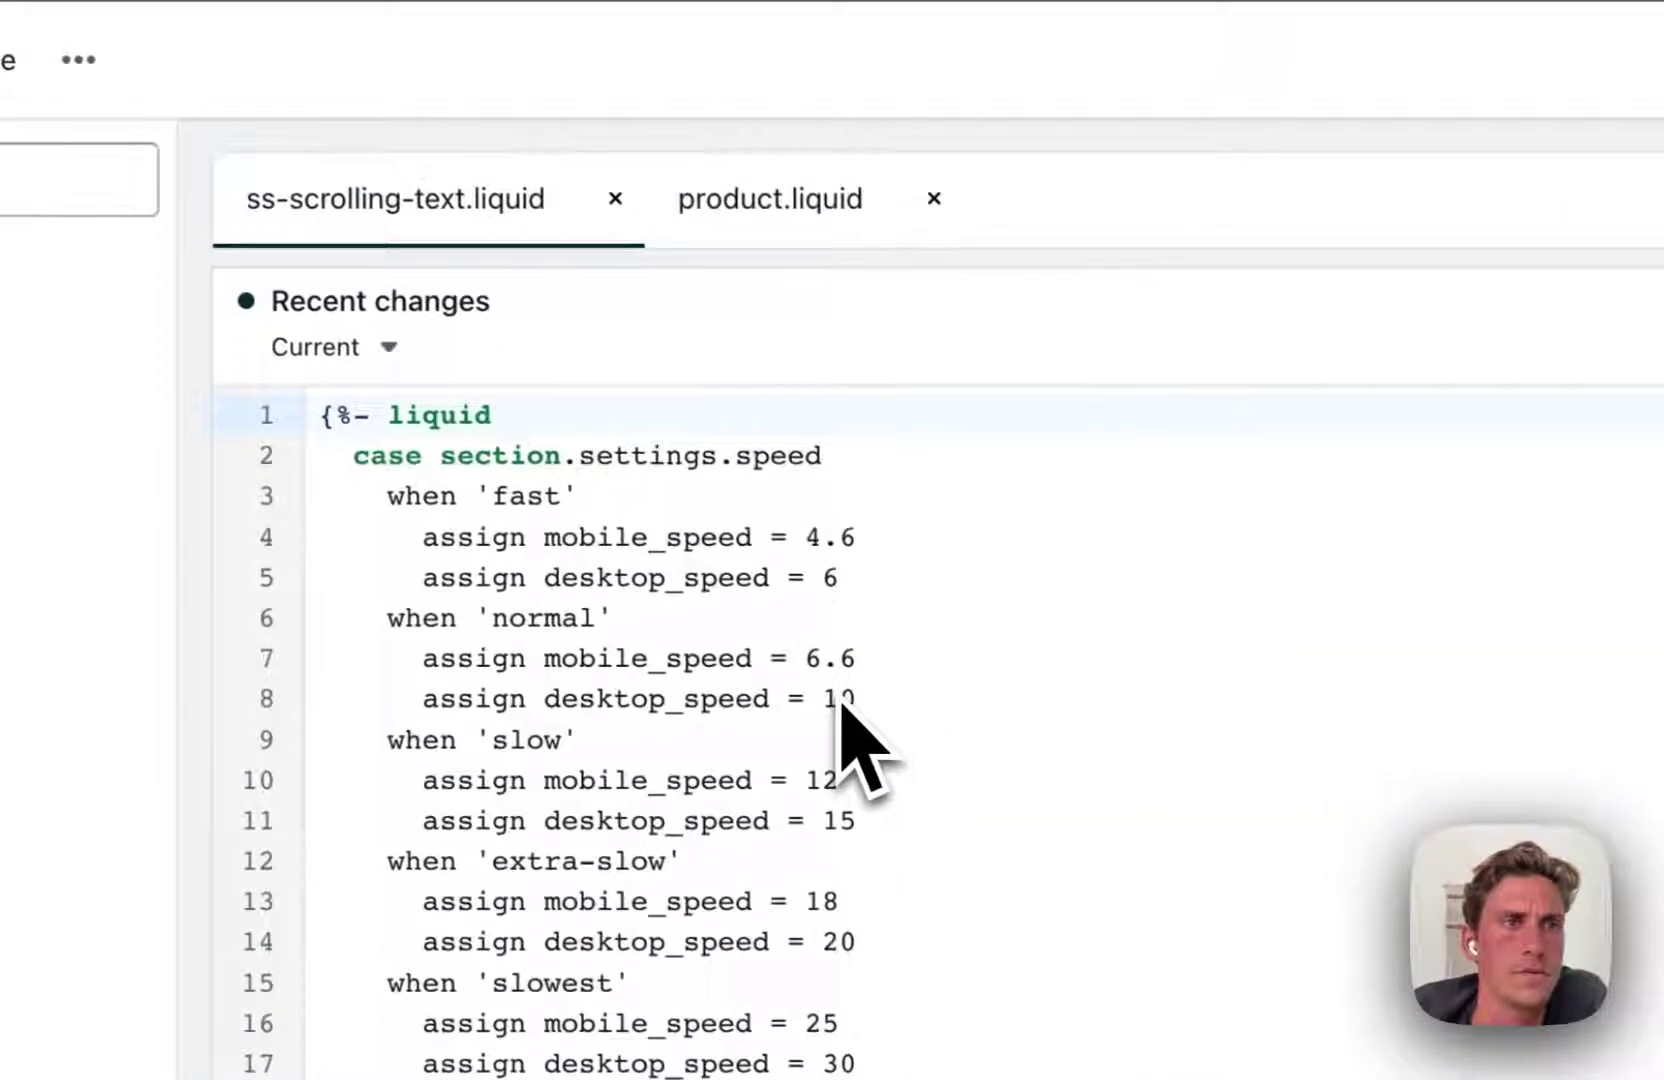
{"action": "left_click", "coordinate": [615, 198]}
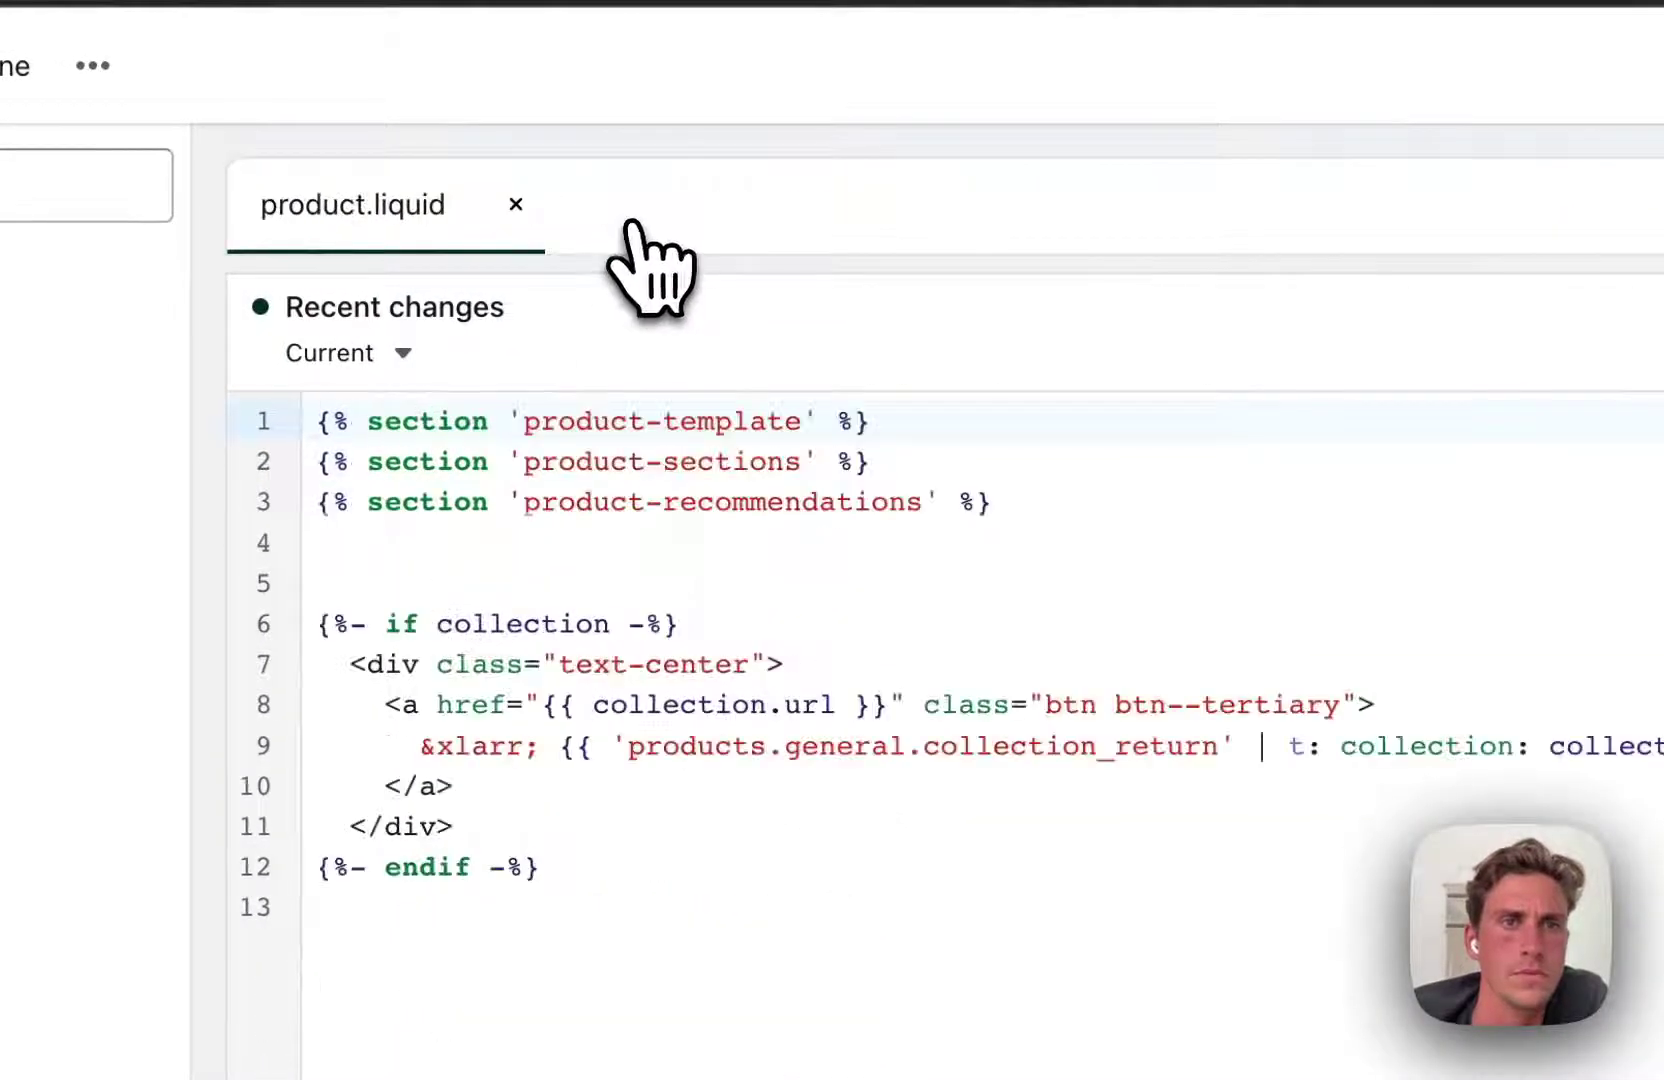
Close product.liquid and open the Streamline theme customizer in a new tab.
{"action": "left_click", "coordinate": [515, 206]}
{"action": "left_click", "coordinate": [93, 66]}
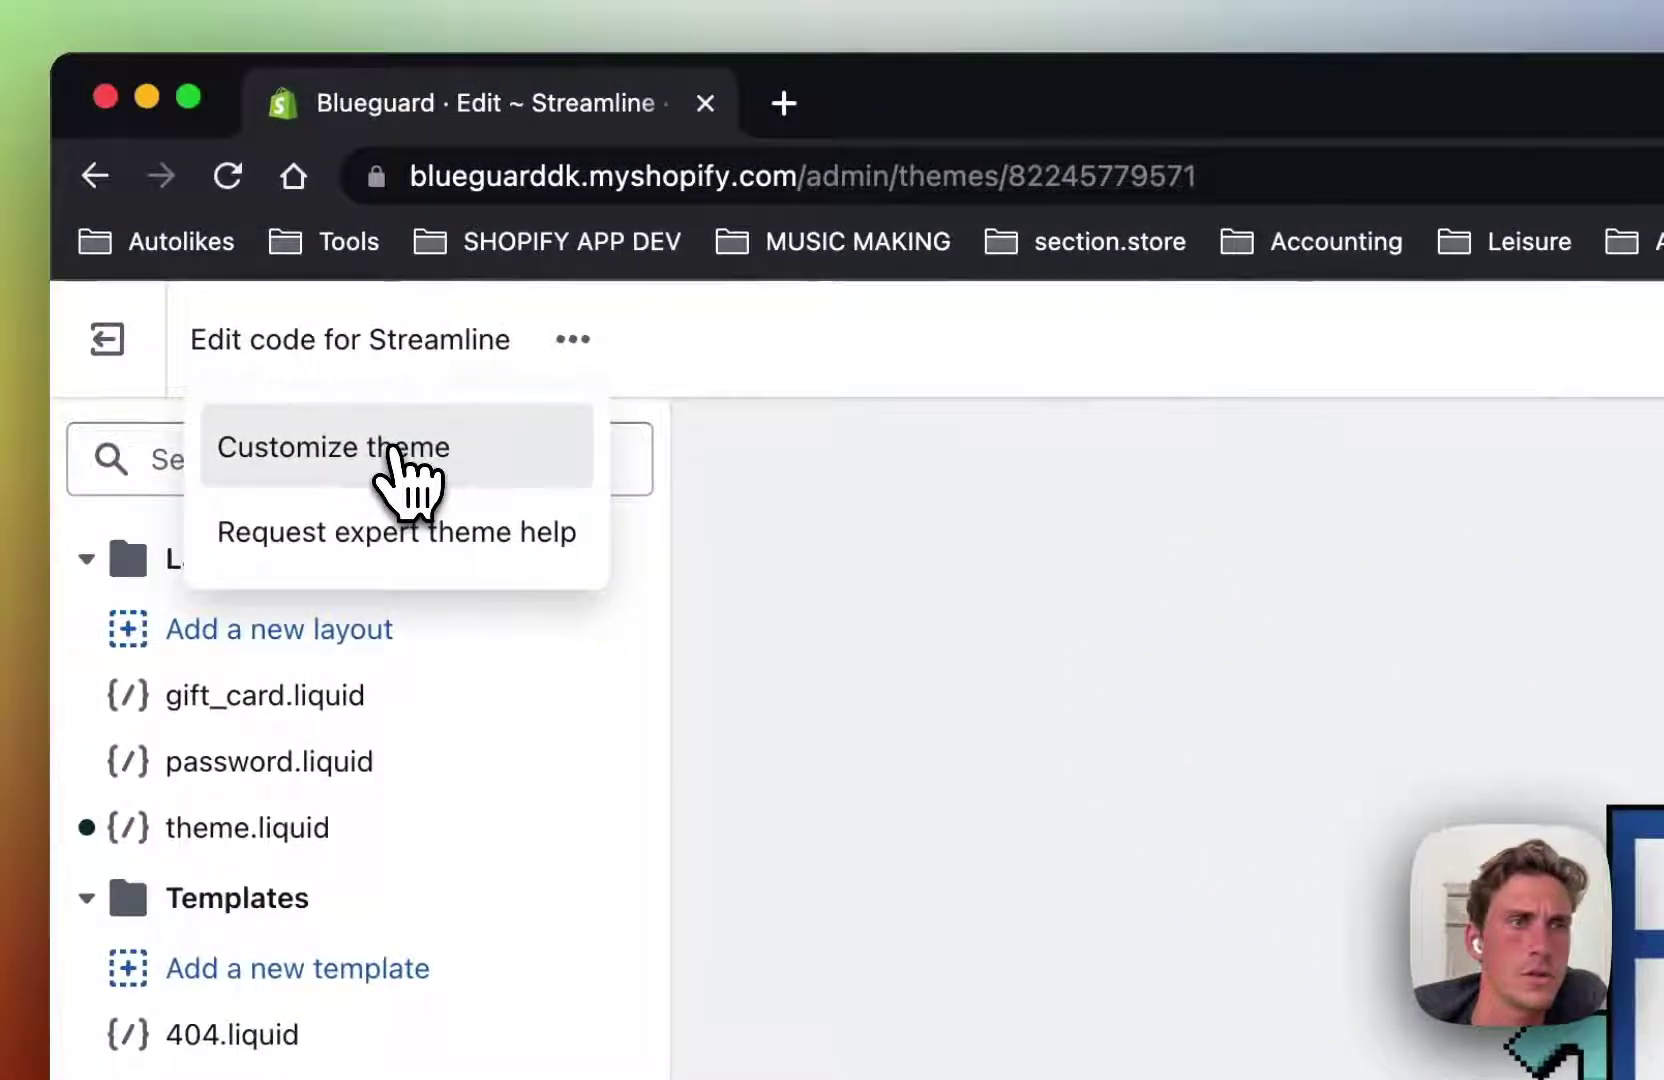
{"action": "left_click", "coordinate": [392, 452]}
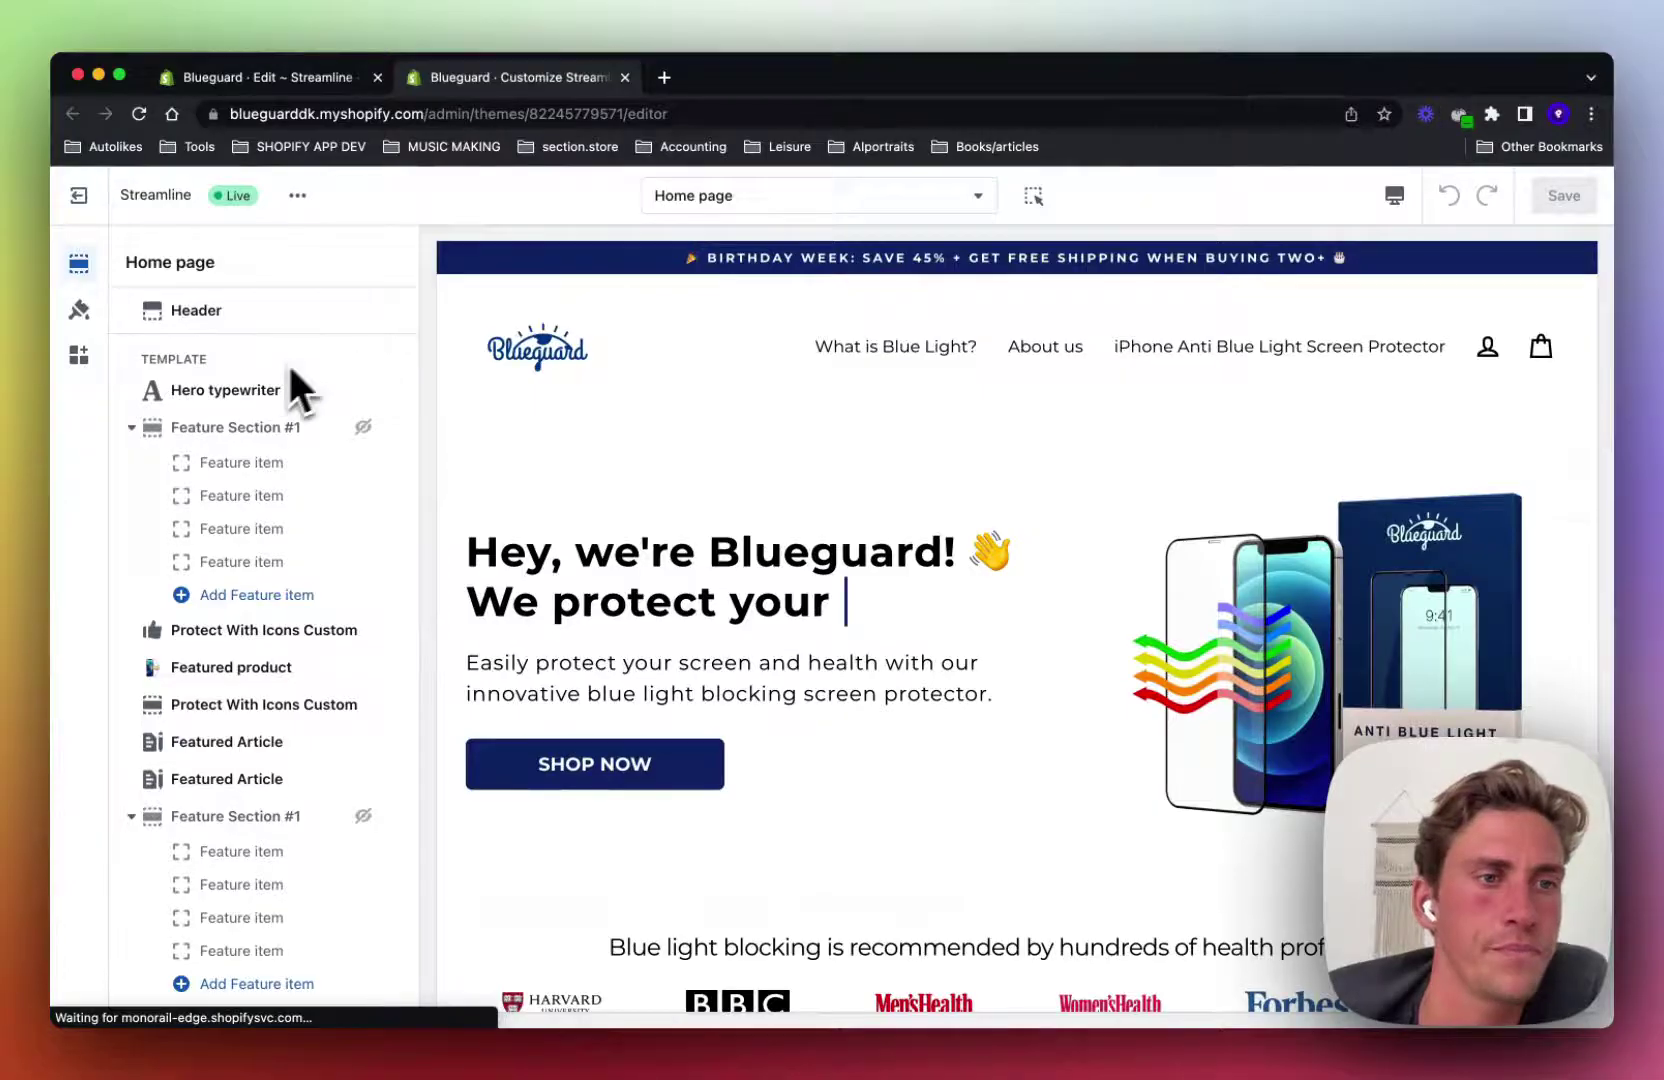
{"action": "scroll", "coordinate": [285, 375], "scroll_direction": "down", "scroll_amount": 3}
{"action": "scroll", "coordinate": [281, 370], "scroll_direction": "down", "scroll_amount": 1}
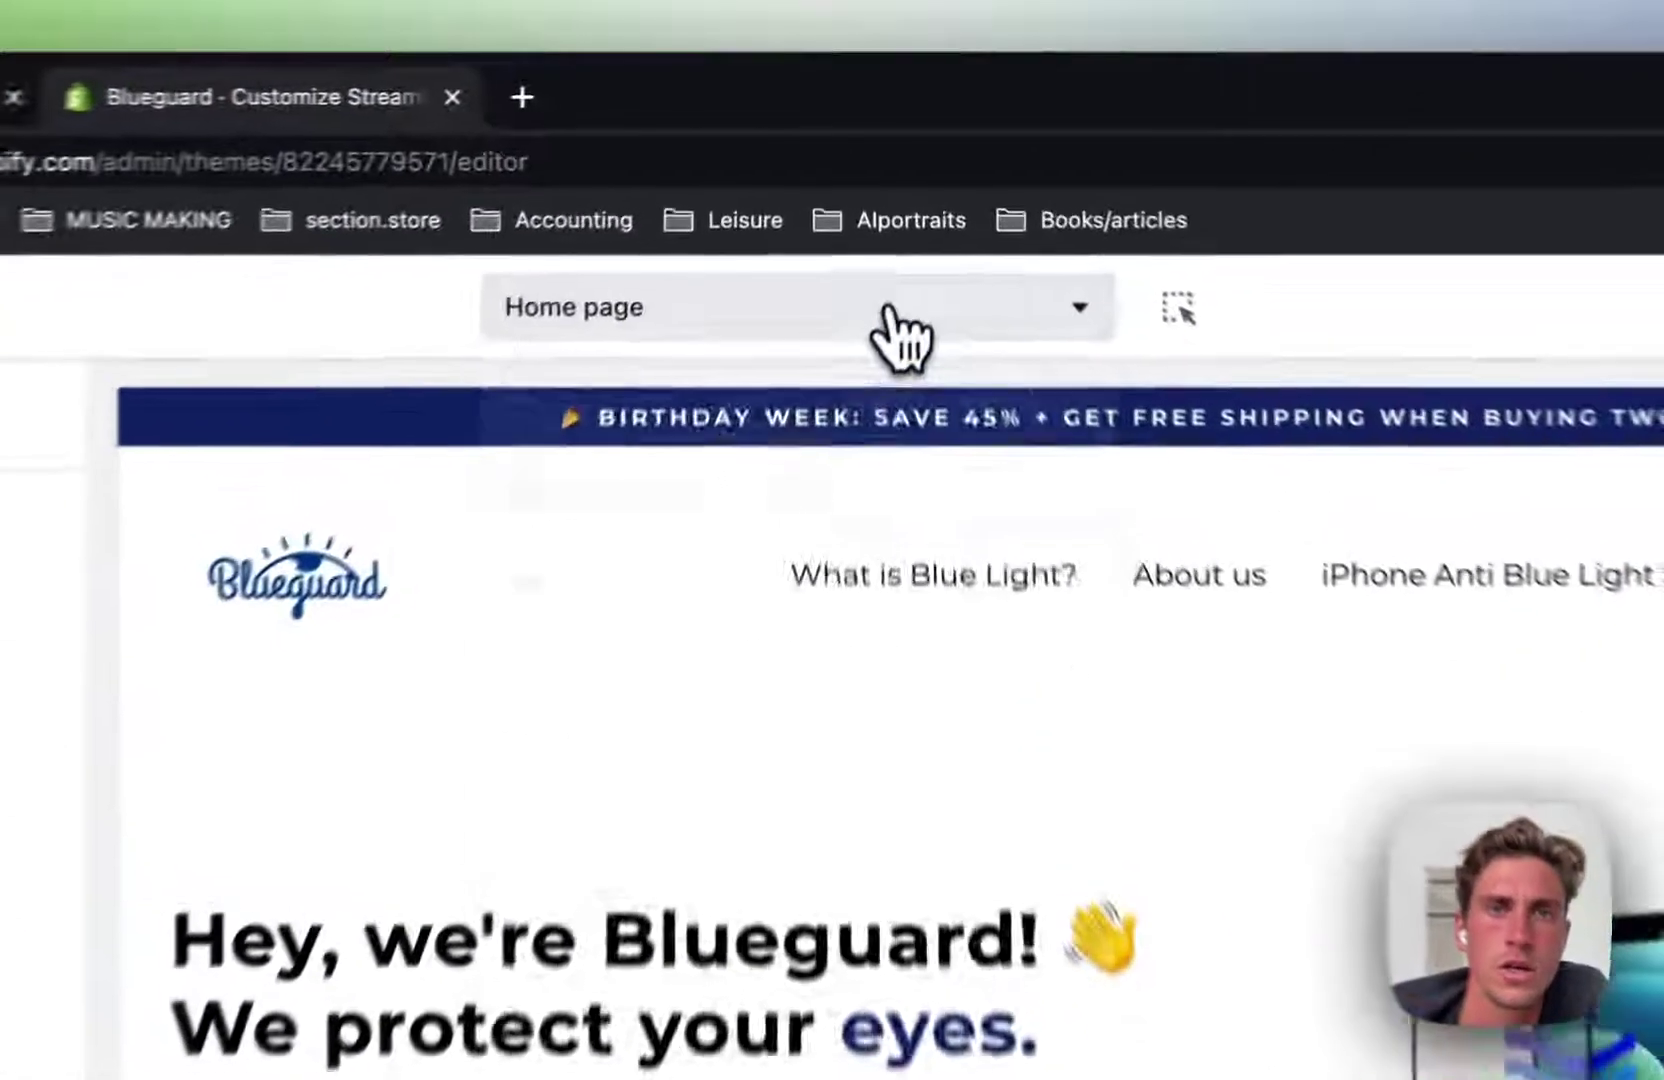
Preview the Default product template, then go back to the theme code tab.
{"action": "left_click", "coordinate": [878, 203]}
{"action": "left_click", "coordinate": [718, 655]}
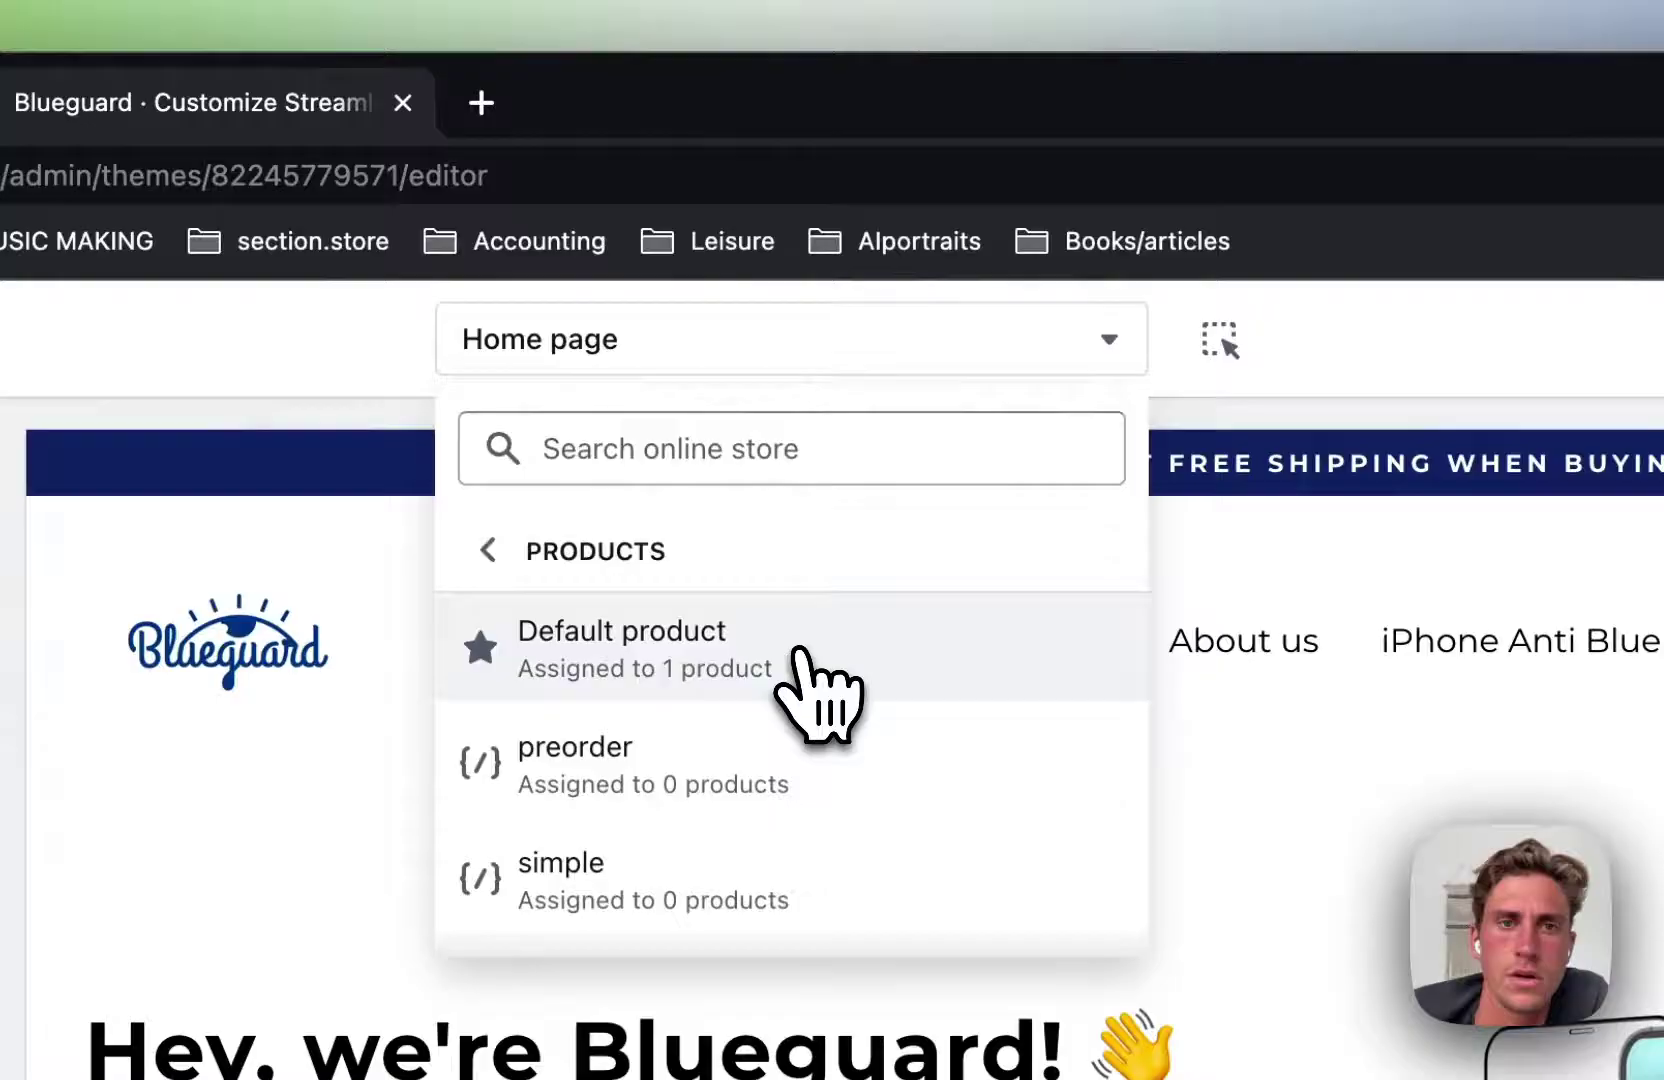
{"action": "left_click", "coordinate": [812, 660]}
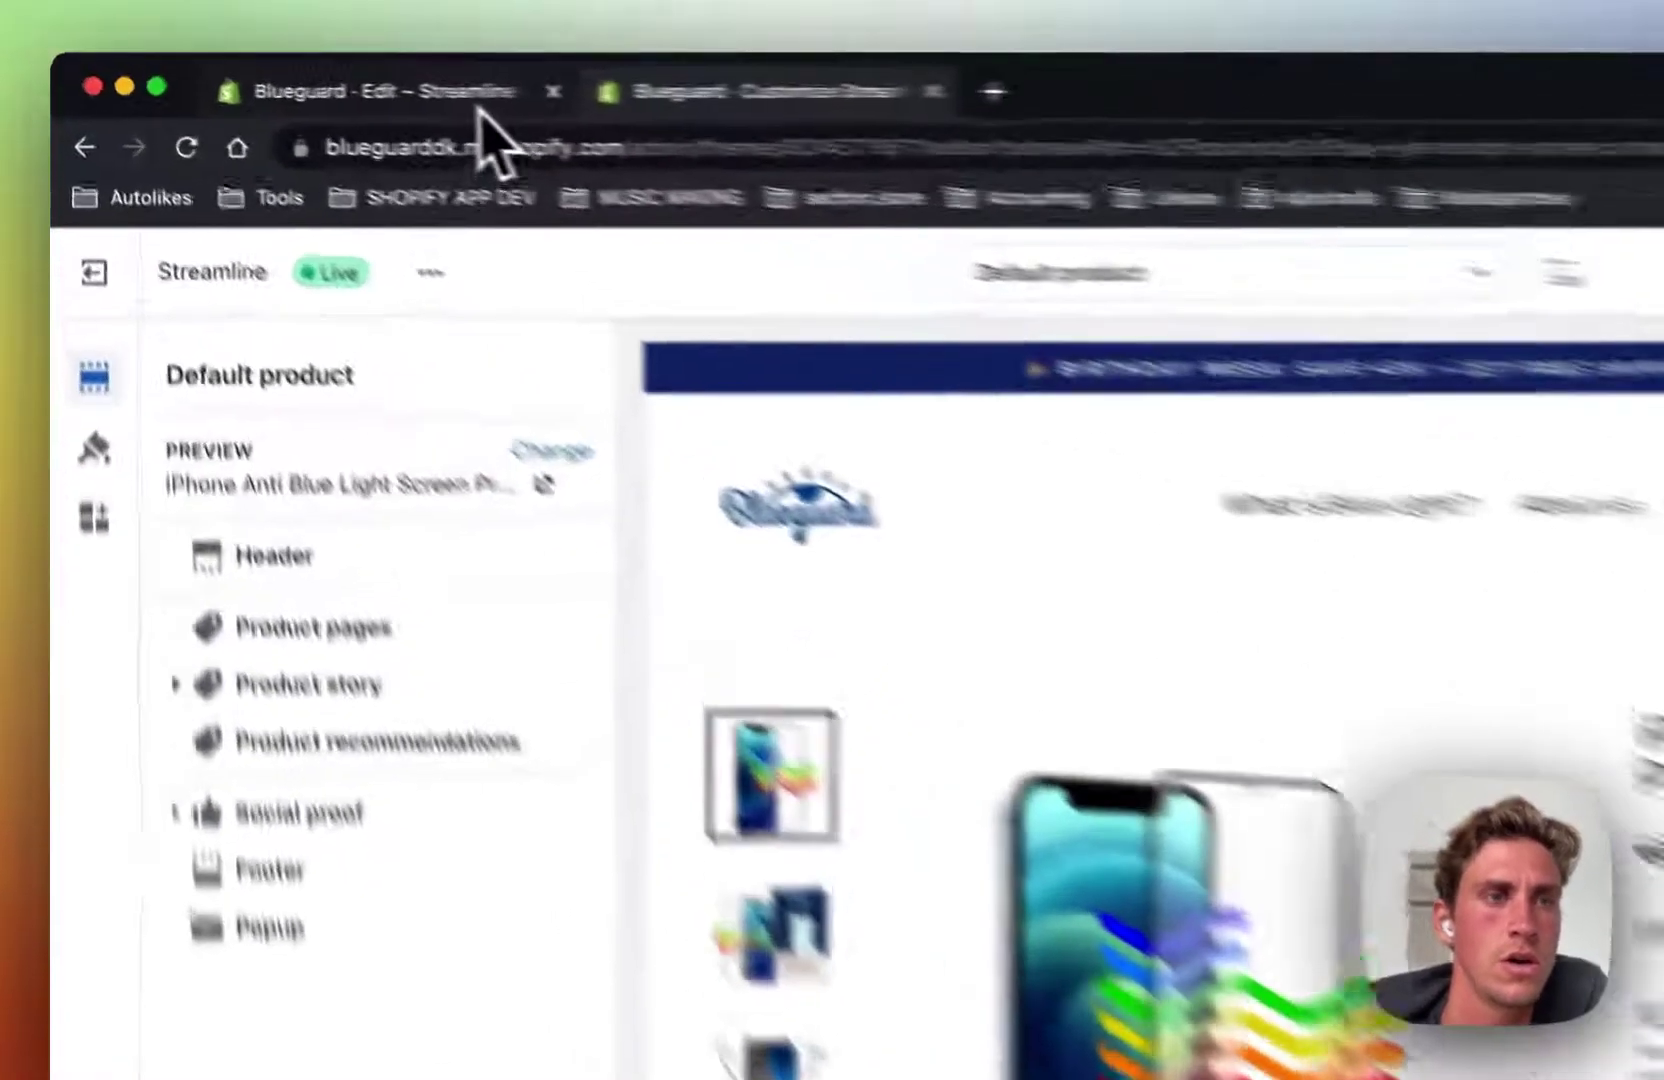
{"action": "left_click", "coordinate": [325, 85]}
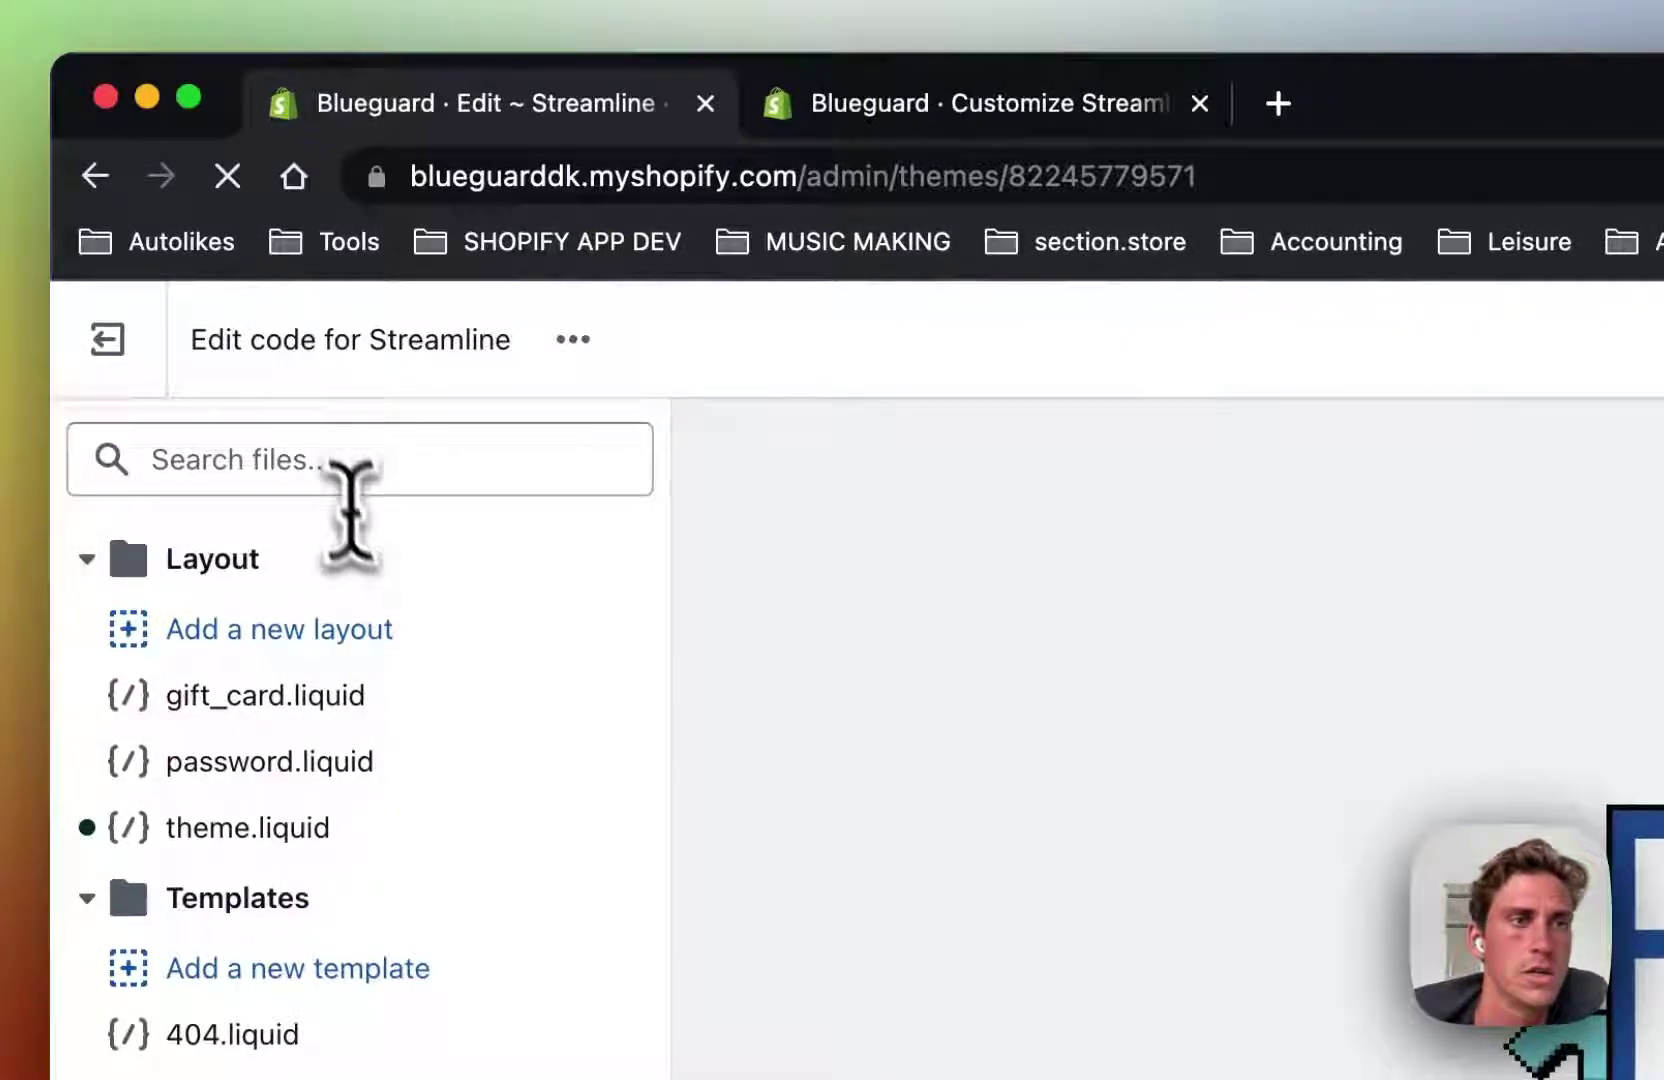
Search the theme files for 'prod' and open templates/product.liquid.
{"action": "left_click", "coordinate": [330, 468]}
{"action": "type", "text": "product"}
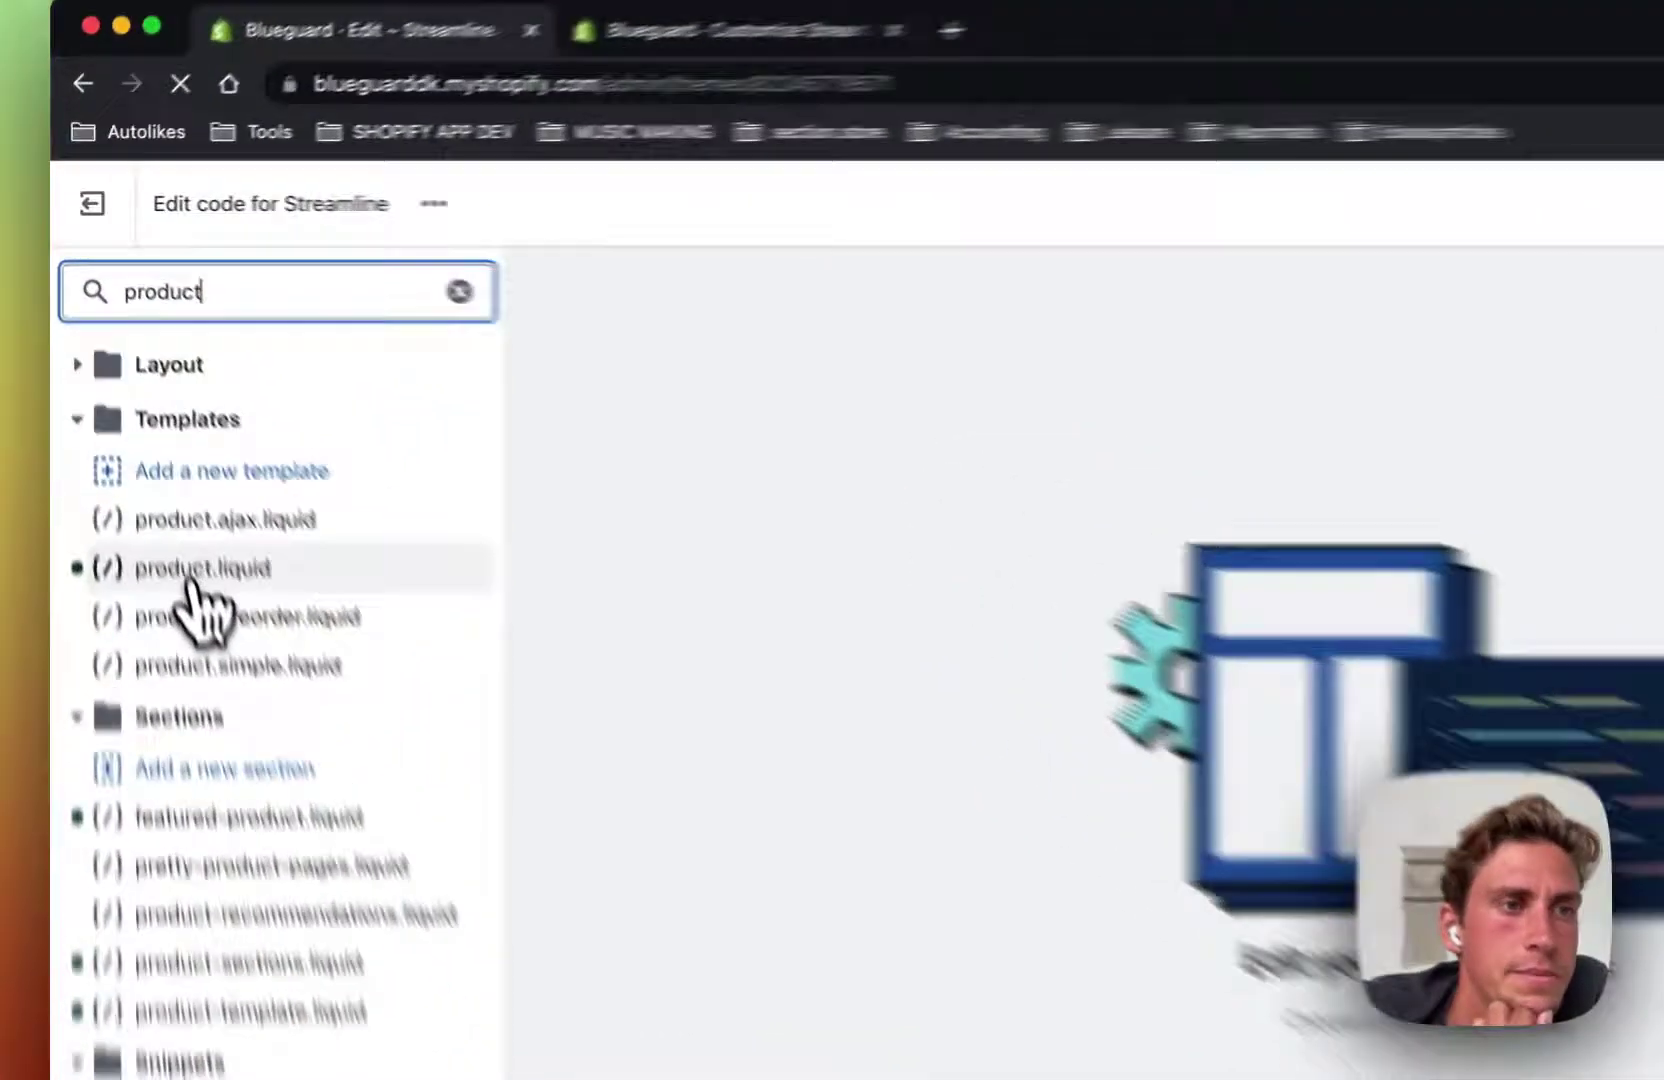
{"action": "left_click", "coordinate": [192, 572]}
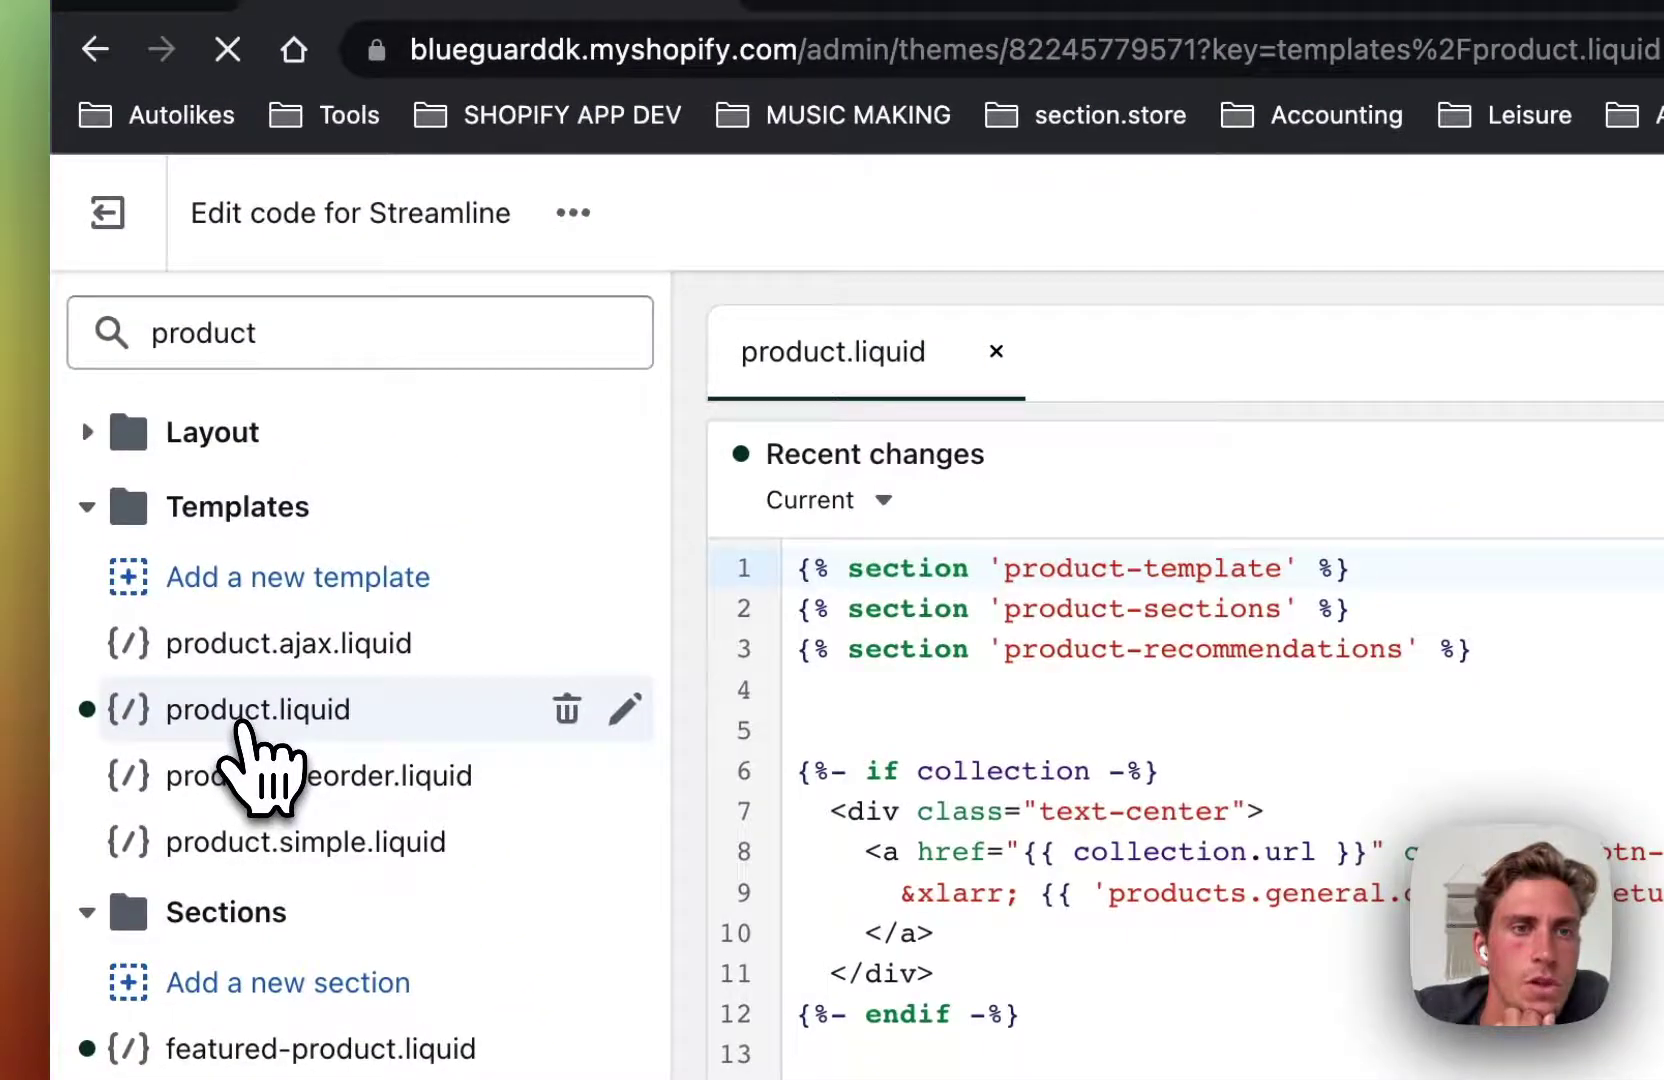
Replace the file search term with 'scrolling' to show only ss-scrolling-text.liquid.
{"action": "left_click", "coordinate": [336, 343]}
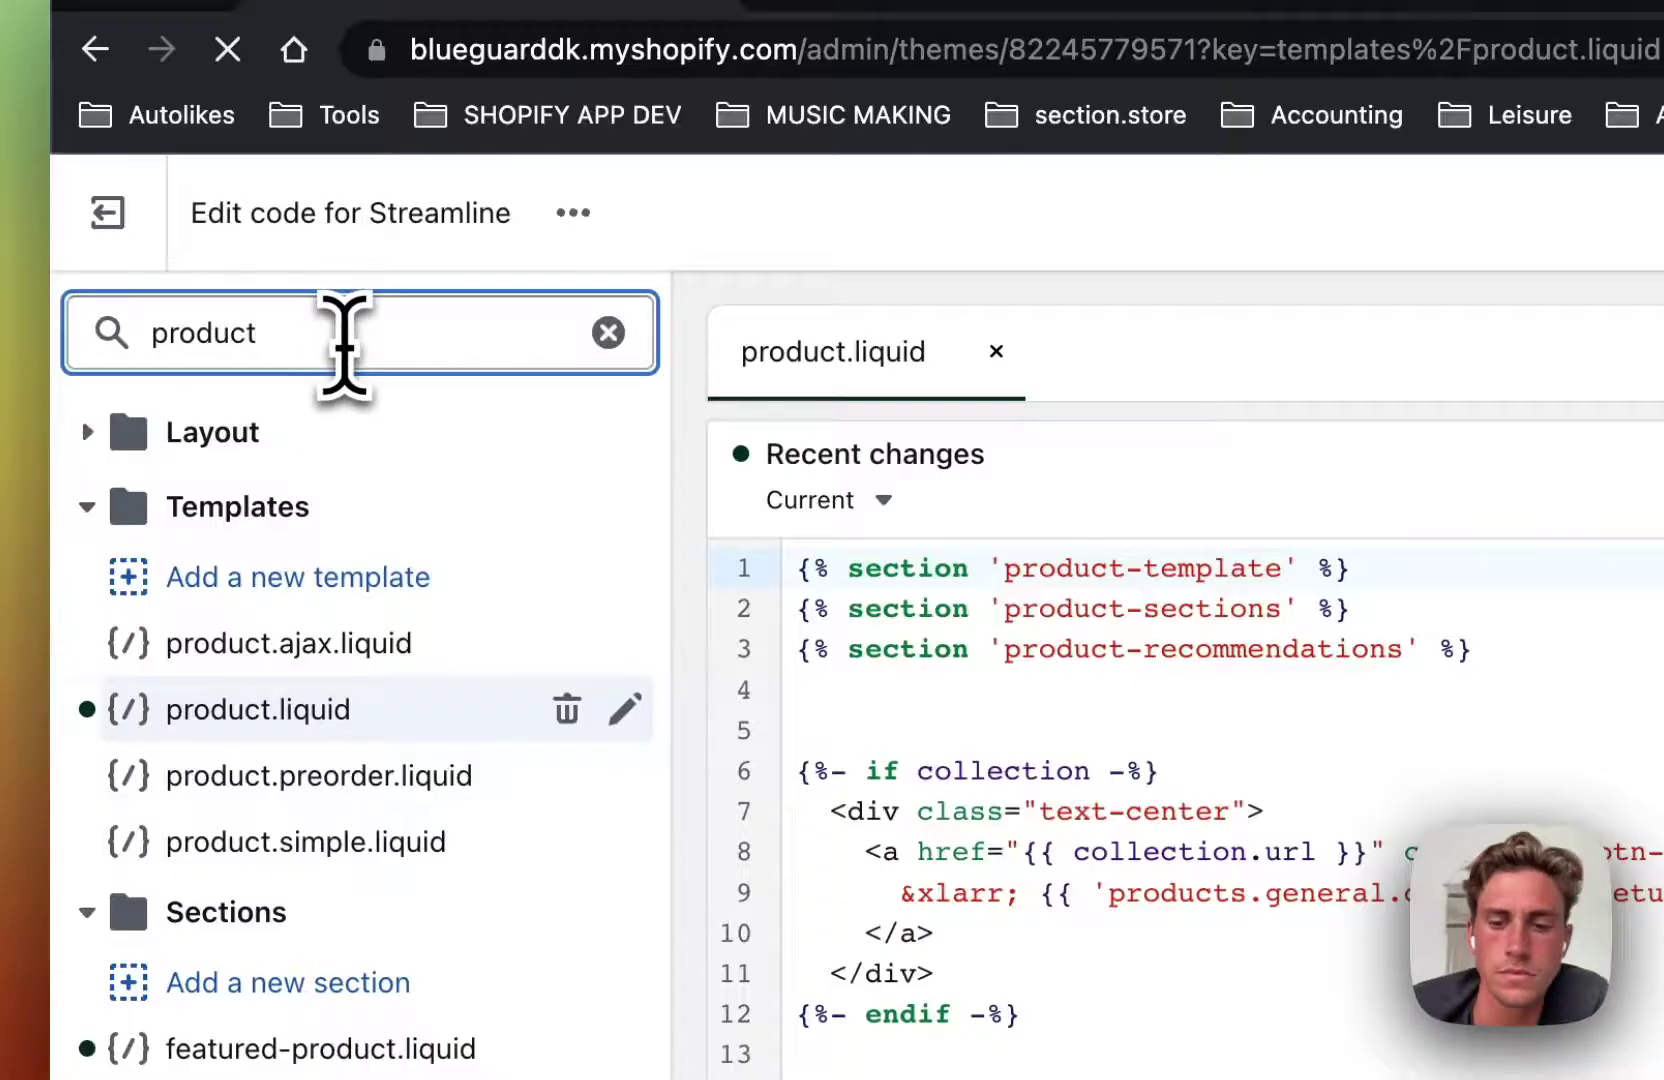
{"action": "key", "text": "super+a"}
{"action": "key", "text": "BackSpace"}
{"action": "type", "text": "scrolling"}
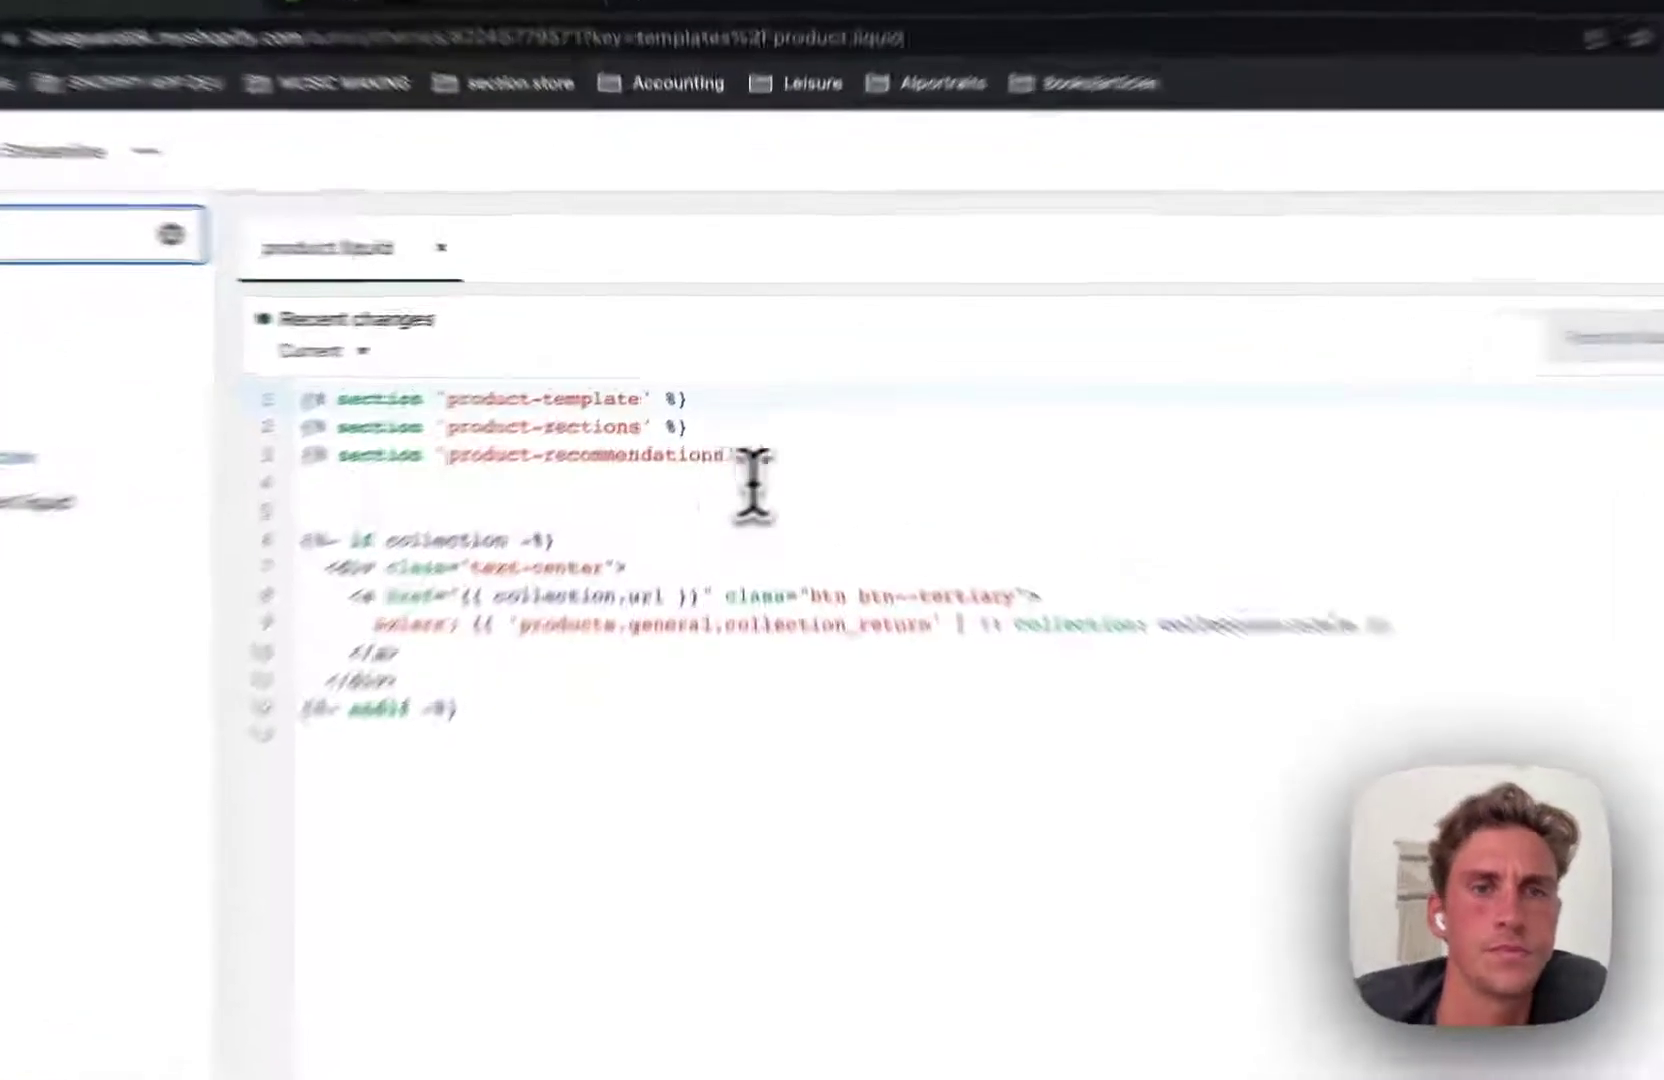
Start a new line 4 below the product-recommendations section tag in product.liquid.
{"action": "left_click", "coordinate": [796, 418]}
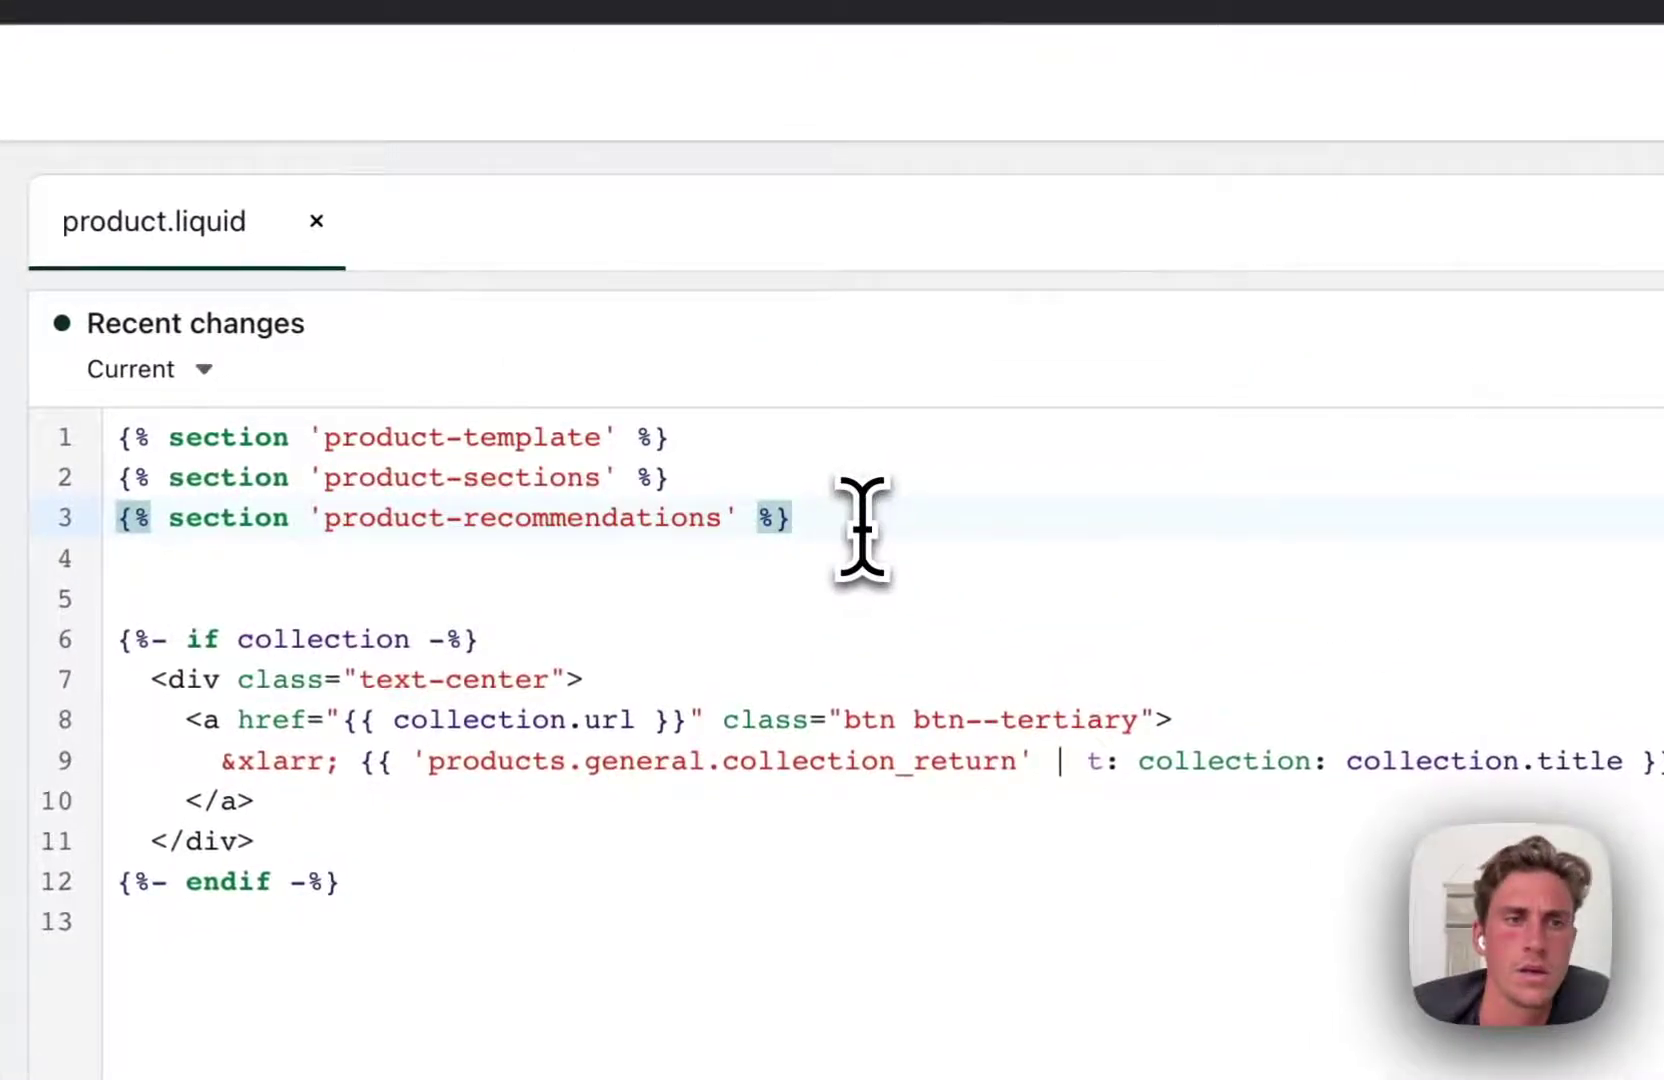
{"action": "key", "text": "Return"}
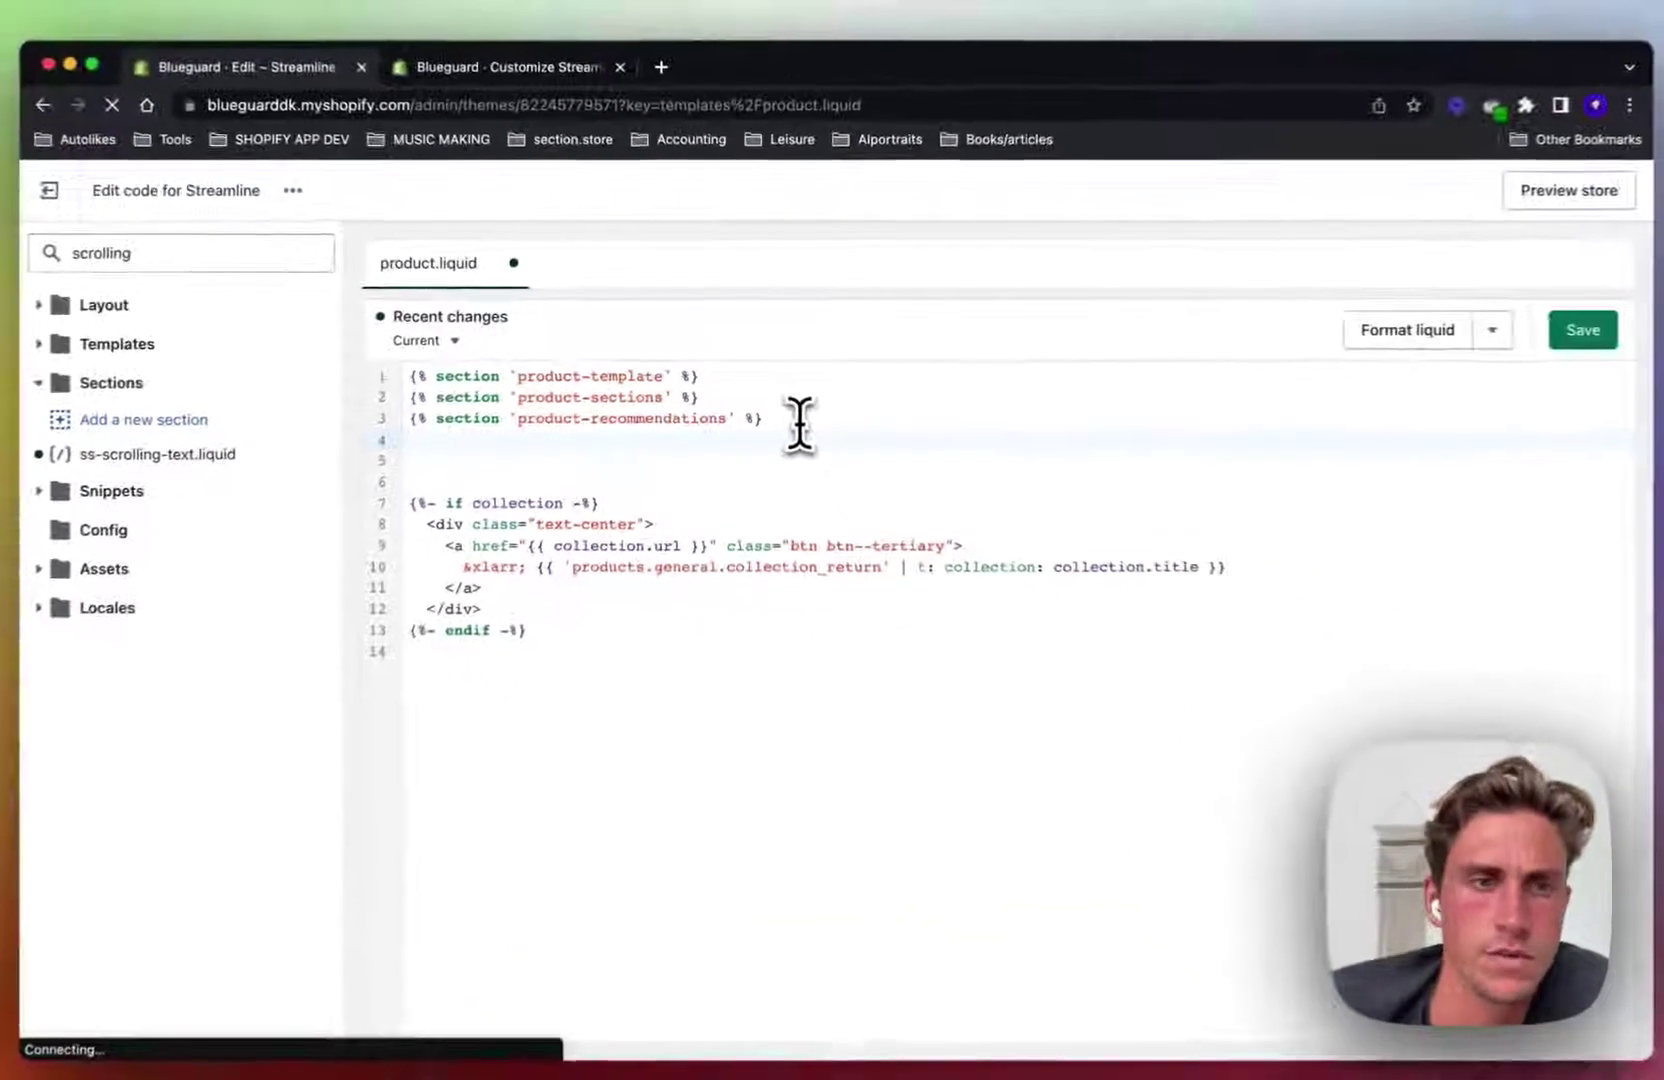
{"action": "type", "text": "{"}
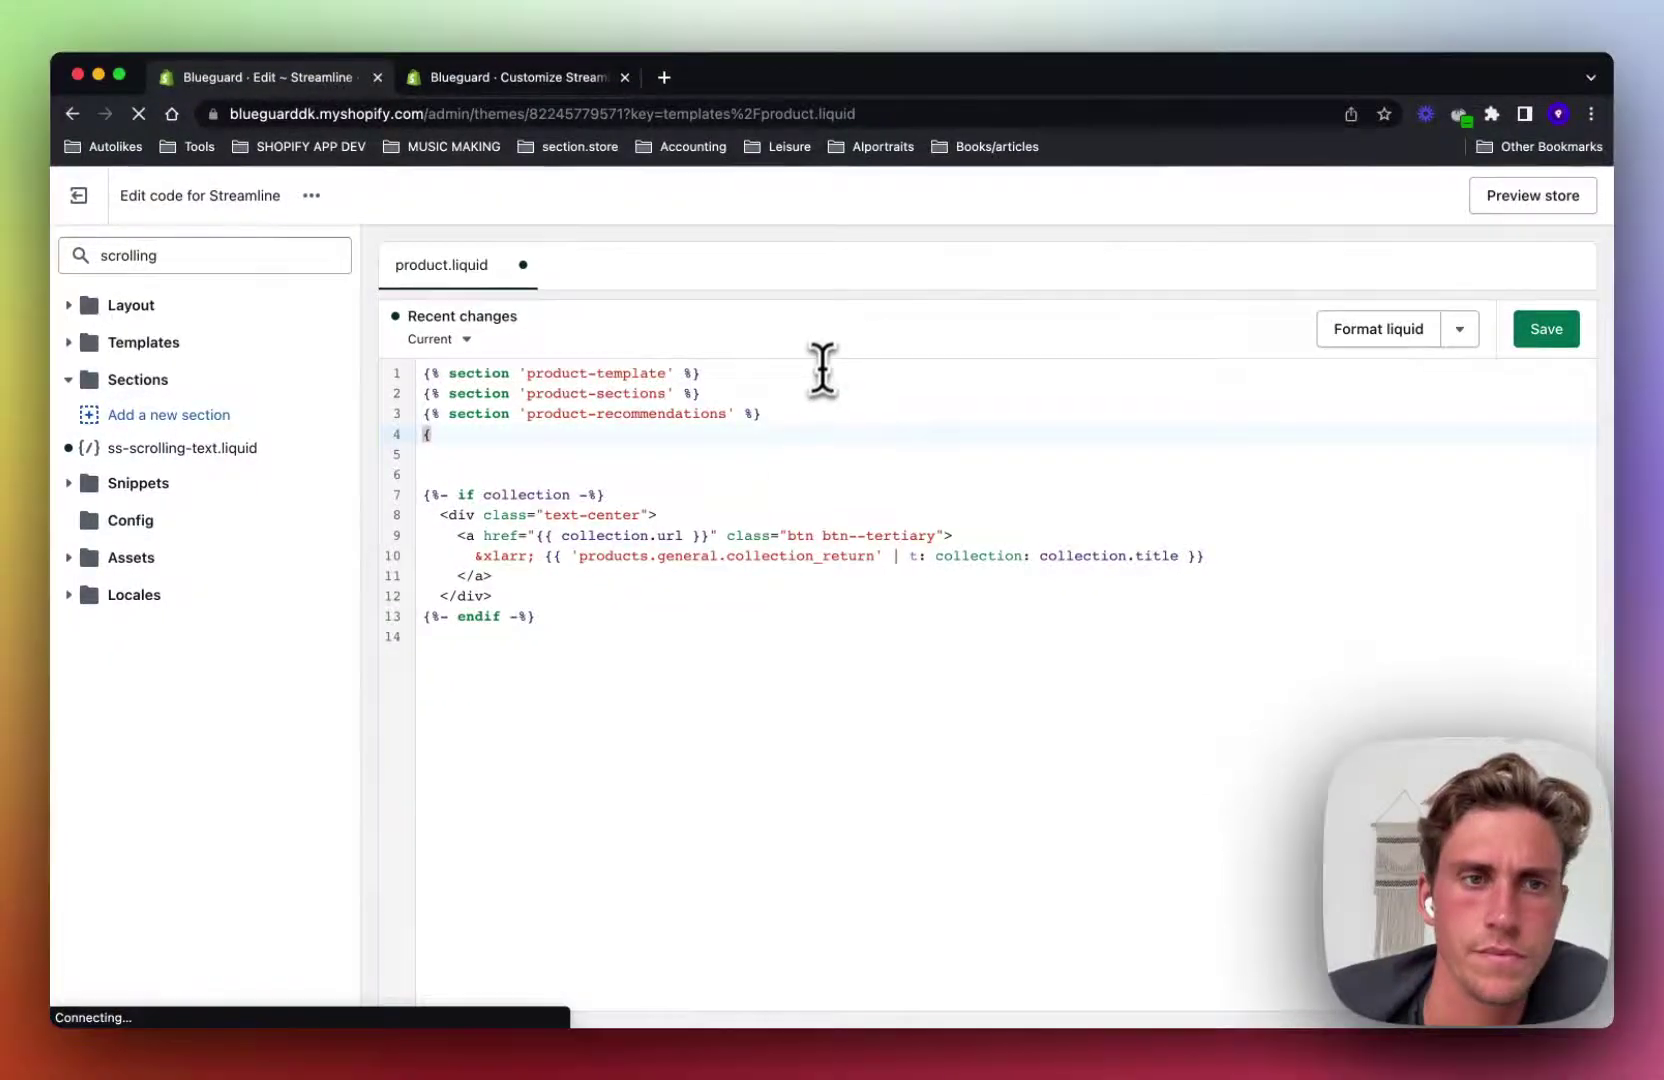
{"action": "left_click_drag", "start_coordinate": [766, 413], "coordinate": [422, 376]}
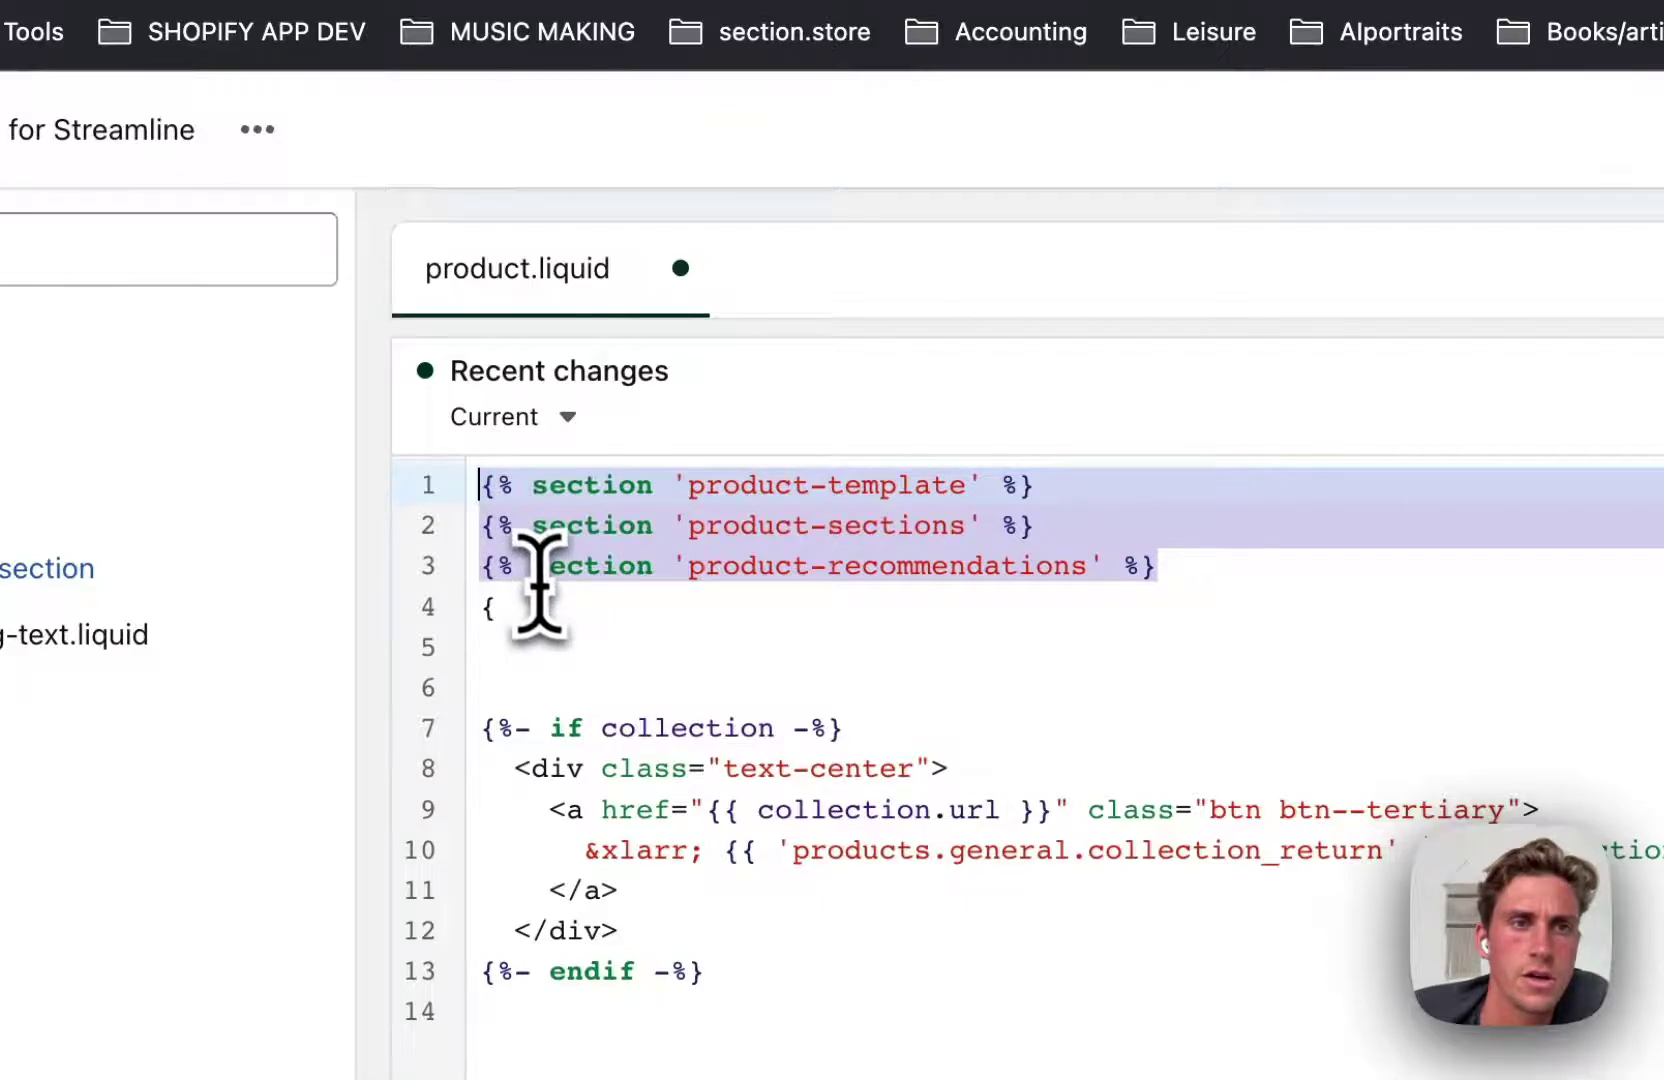
{"action": "left_click", "coordinate": [547, 604]}
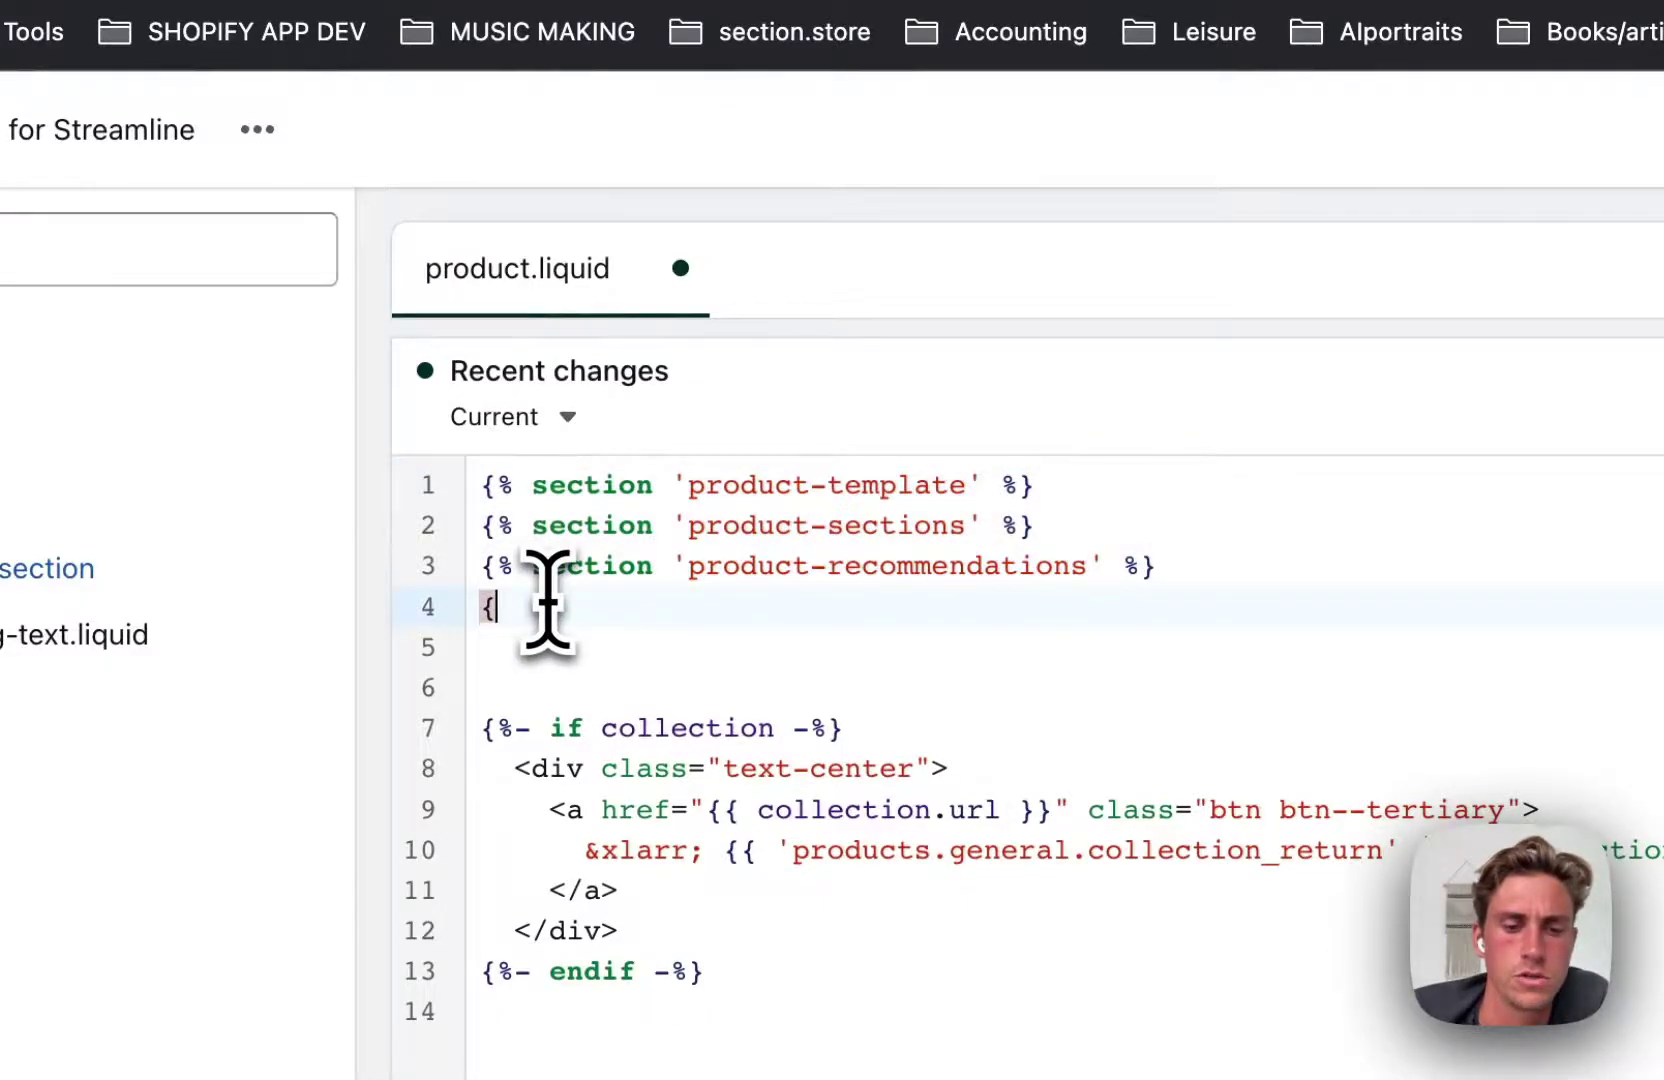
{"action": "type", "text": "% s"}
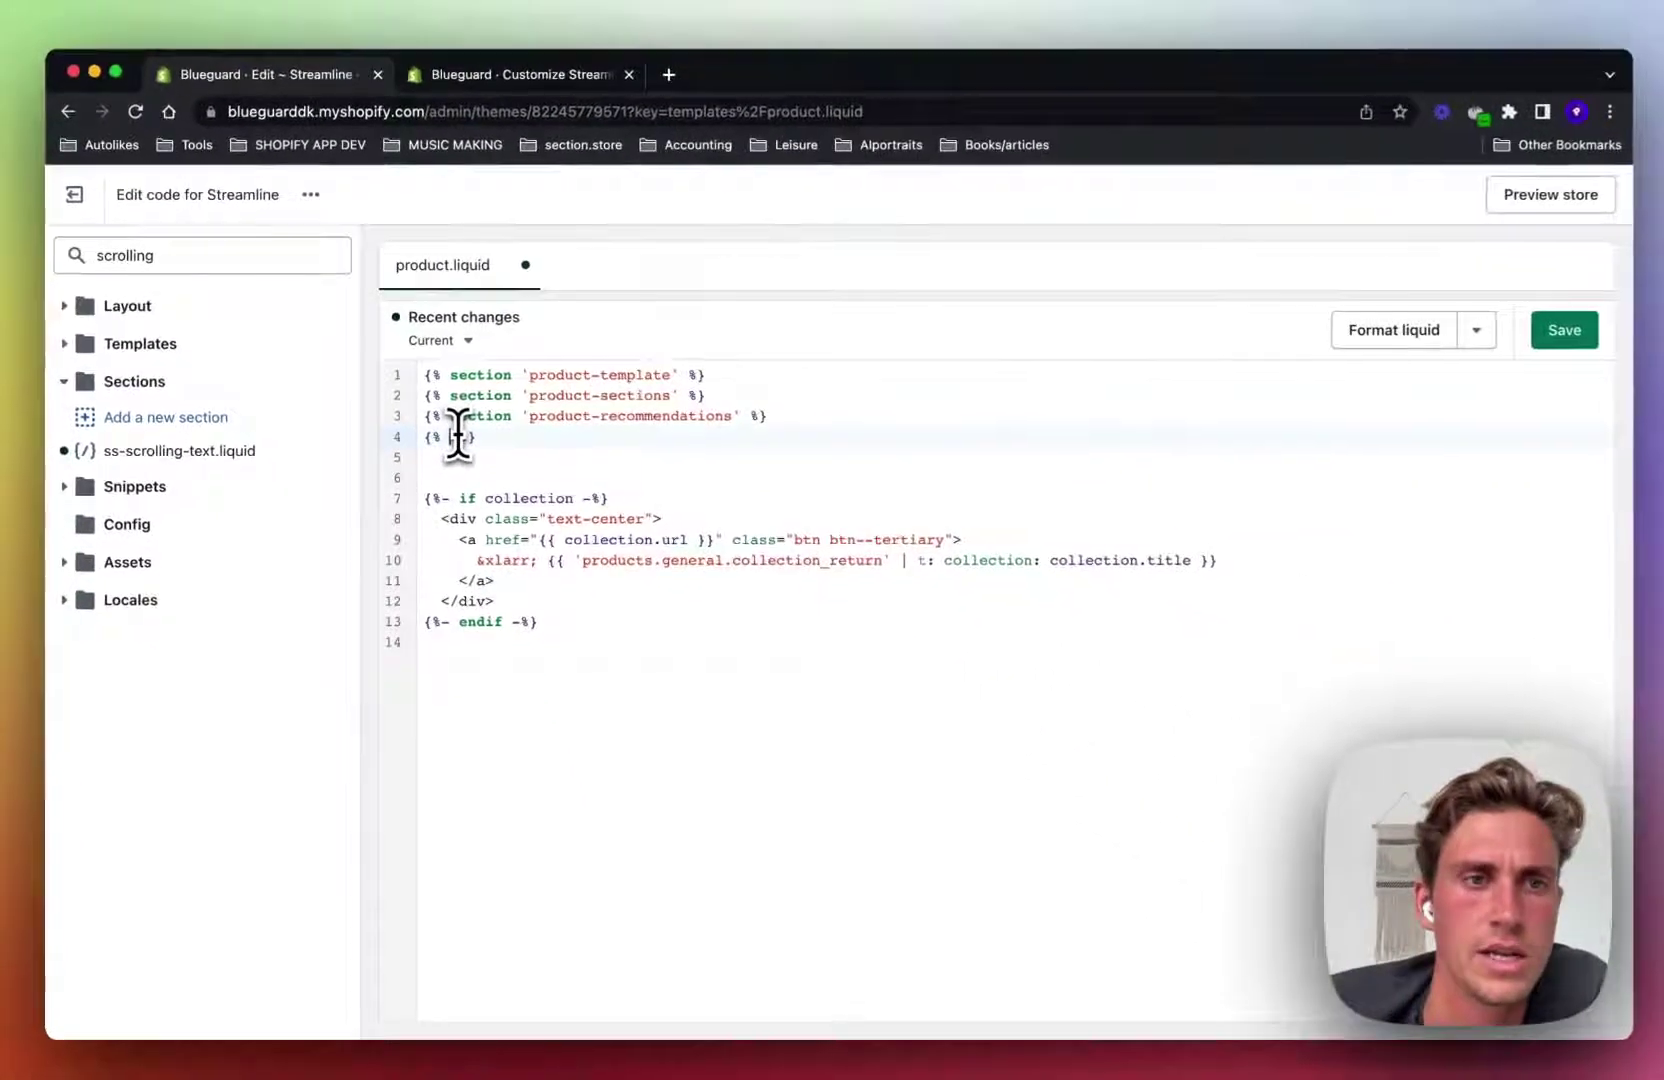
{"action": "type", "text": "ec"}
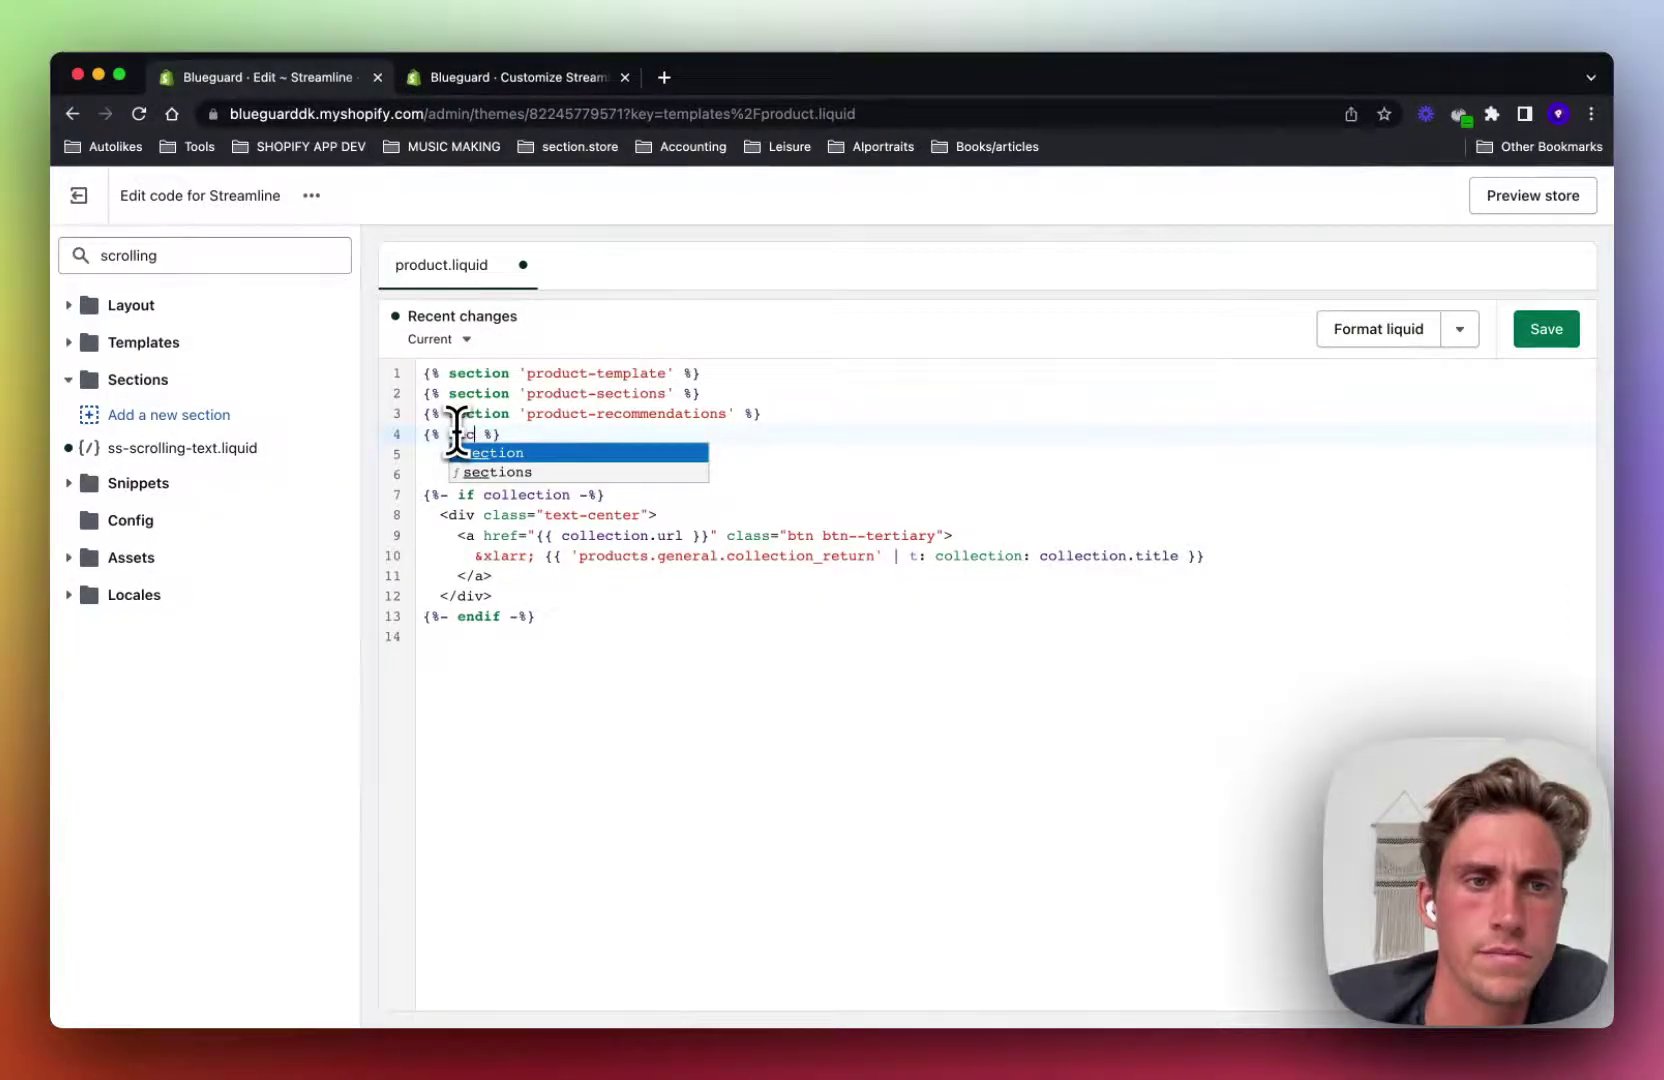
{"action": "key", "text": "End"}
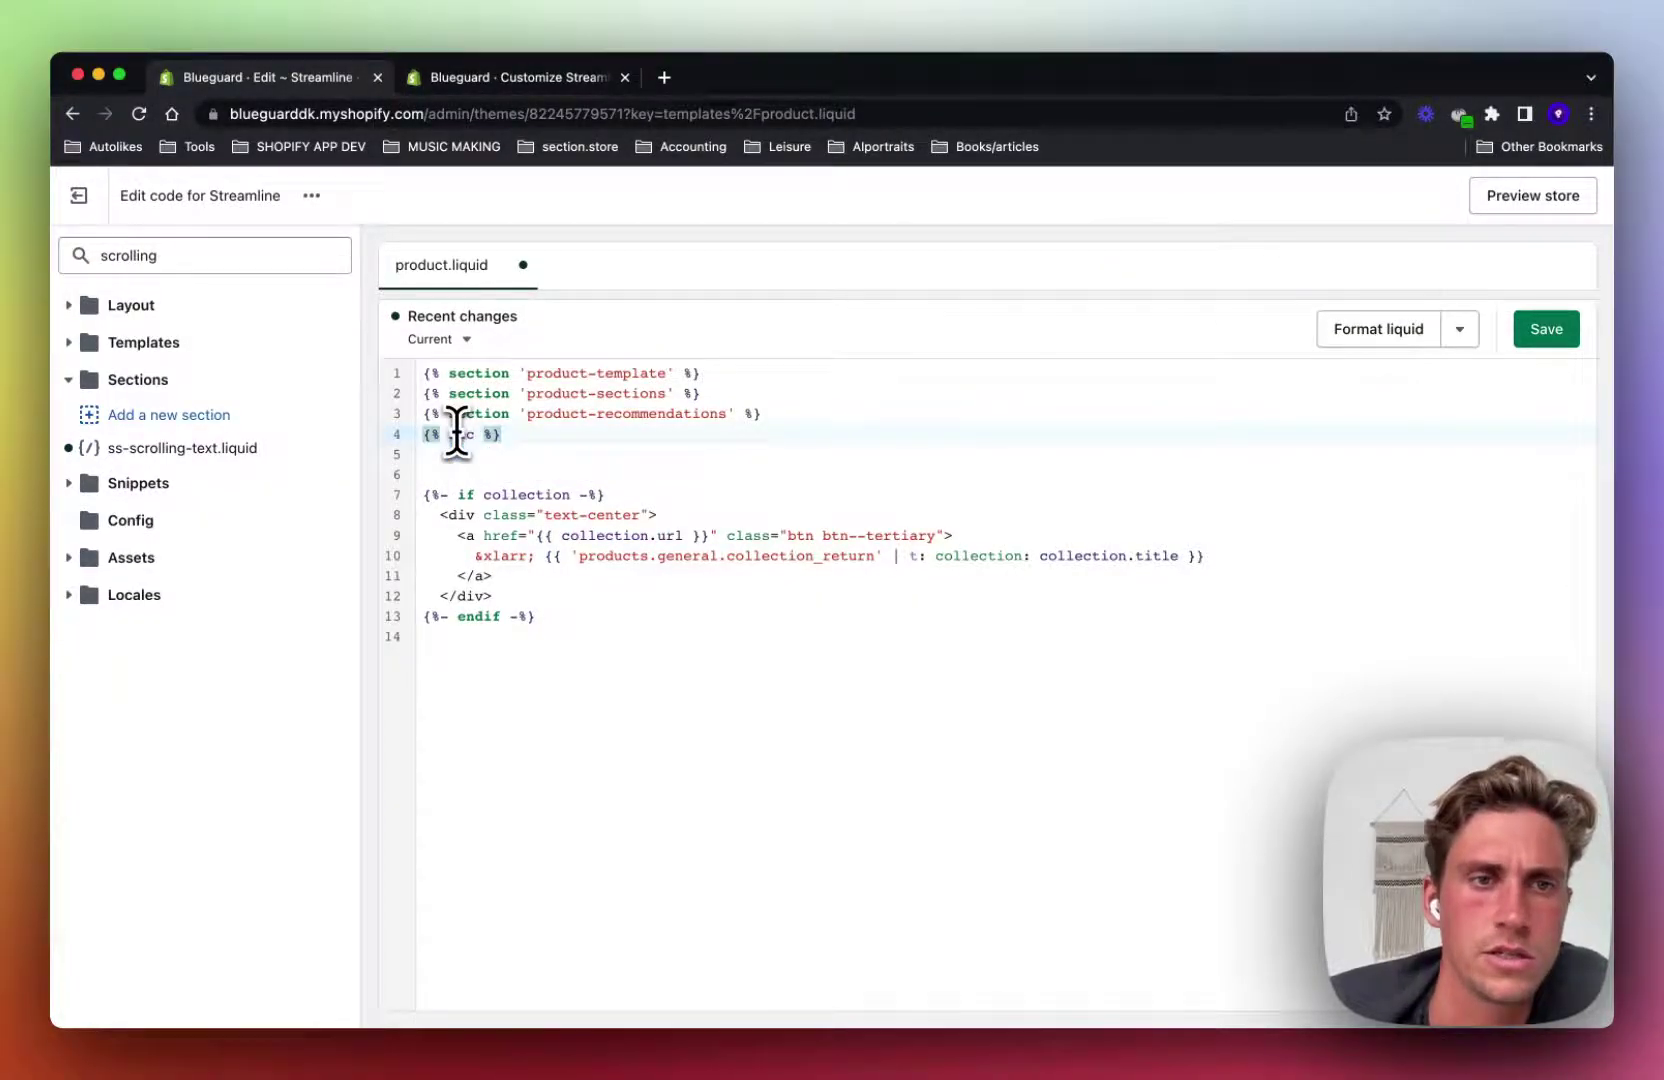
{"action": "key", "text": "BackSpace"}
{"action": "key", "text": "super+s"}
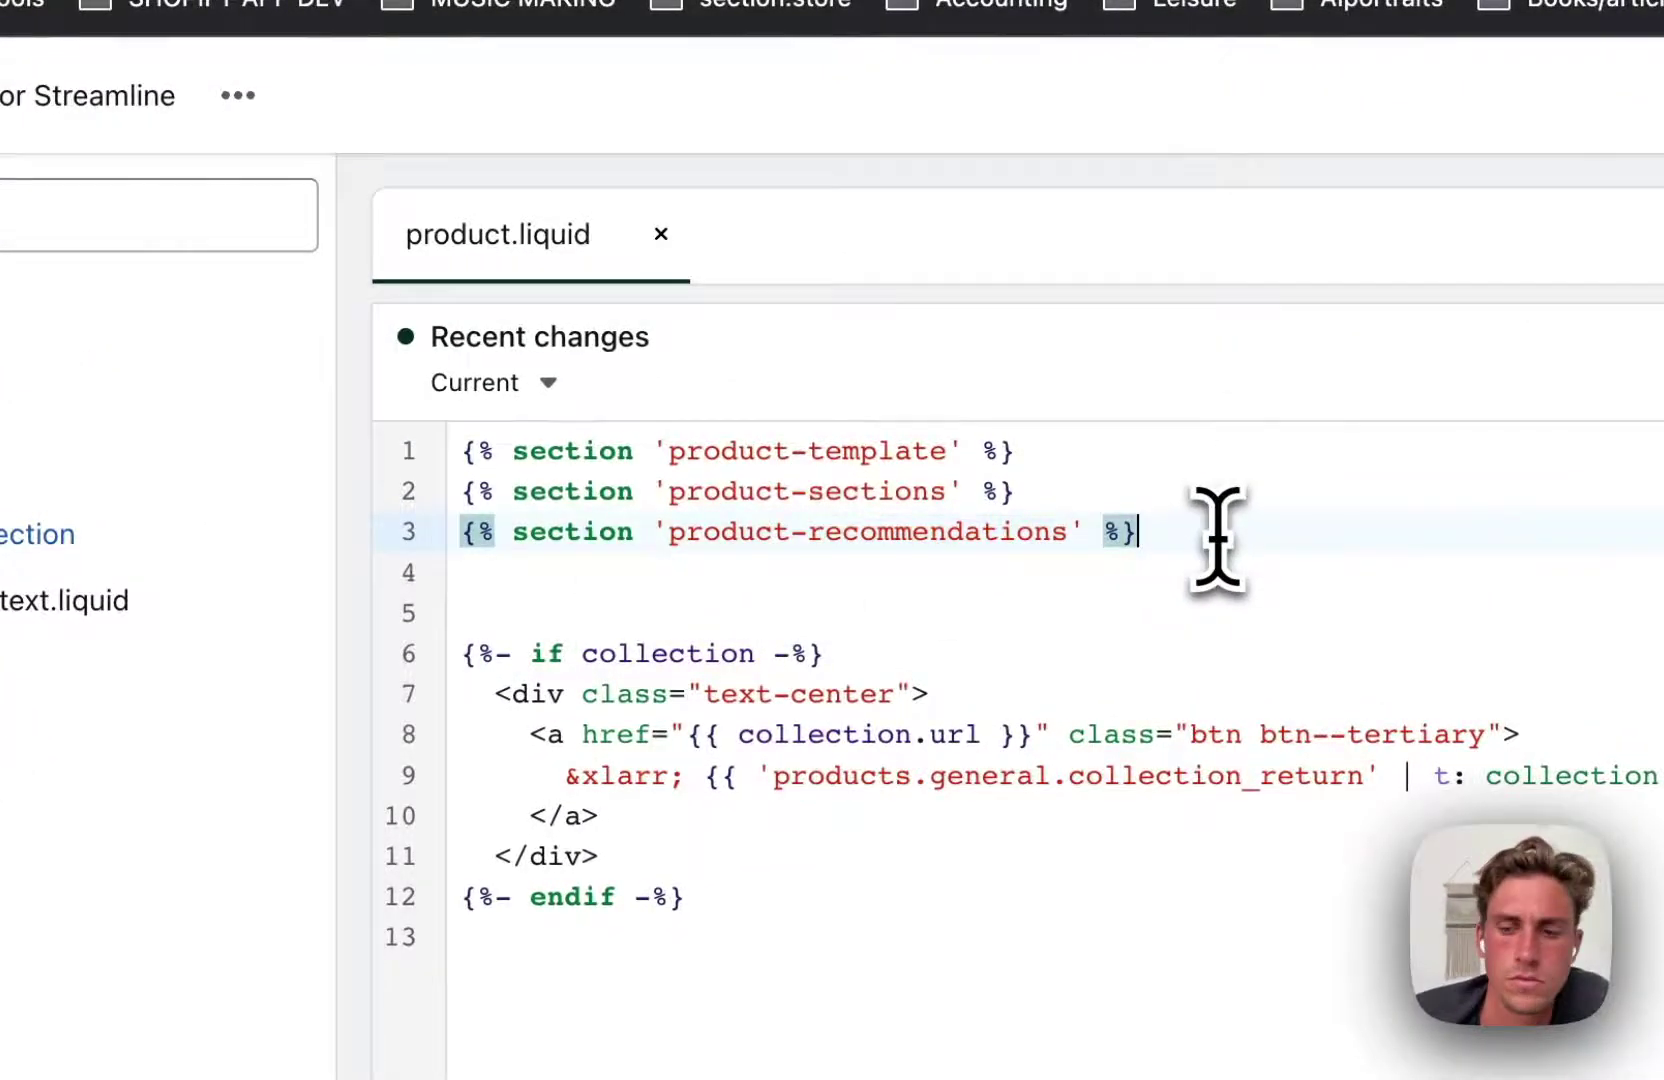
Make line 4 read {% section 'ss-scrolling-text' %} and save product.liquid.
{"action": "key", "text": "Return"}
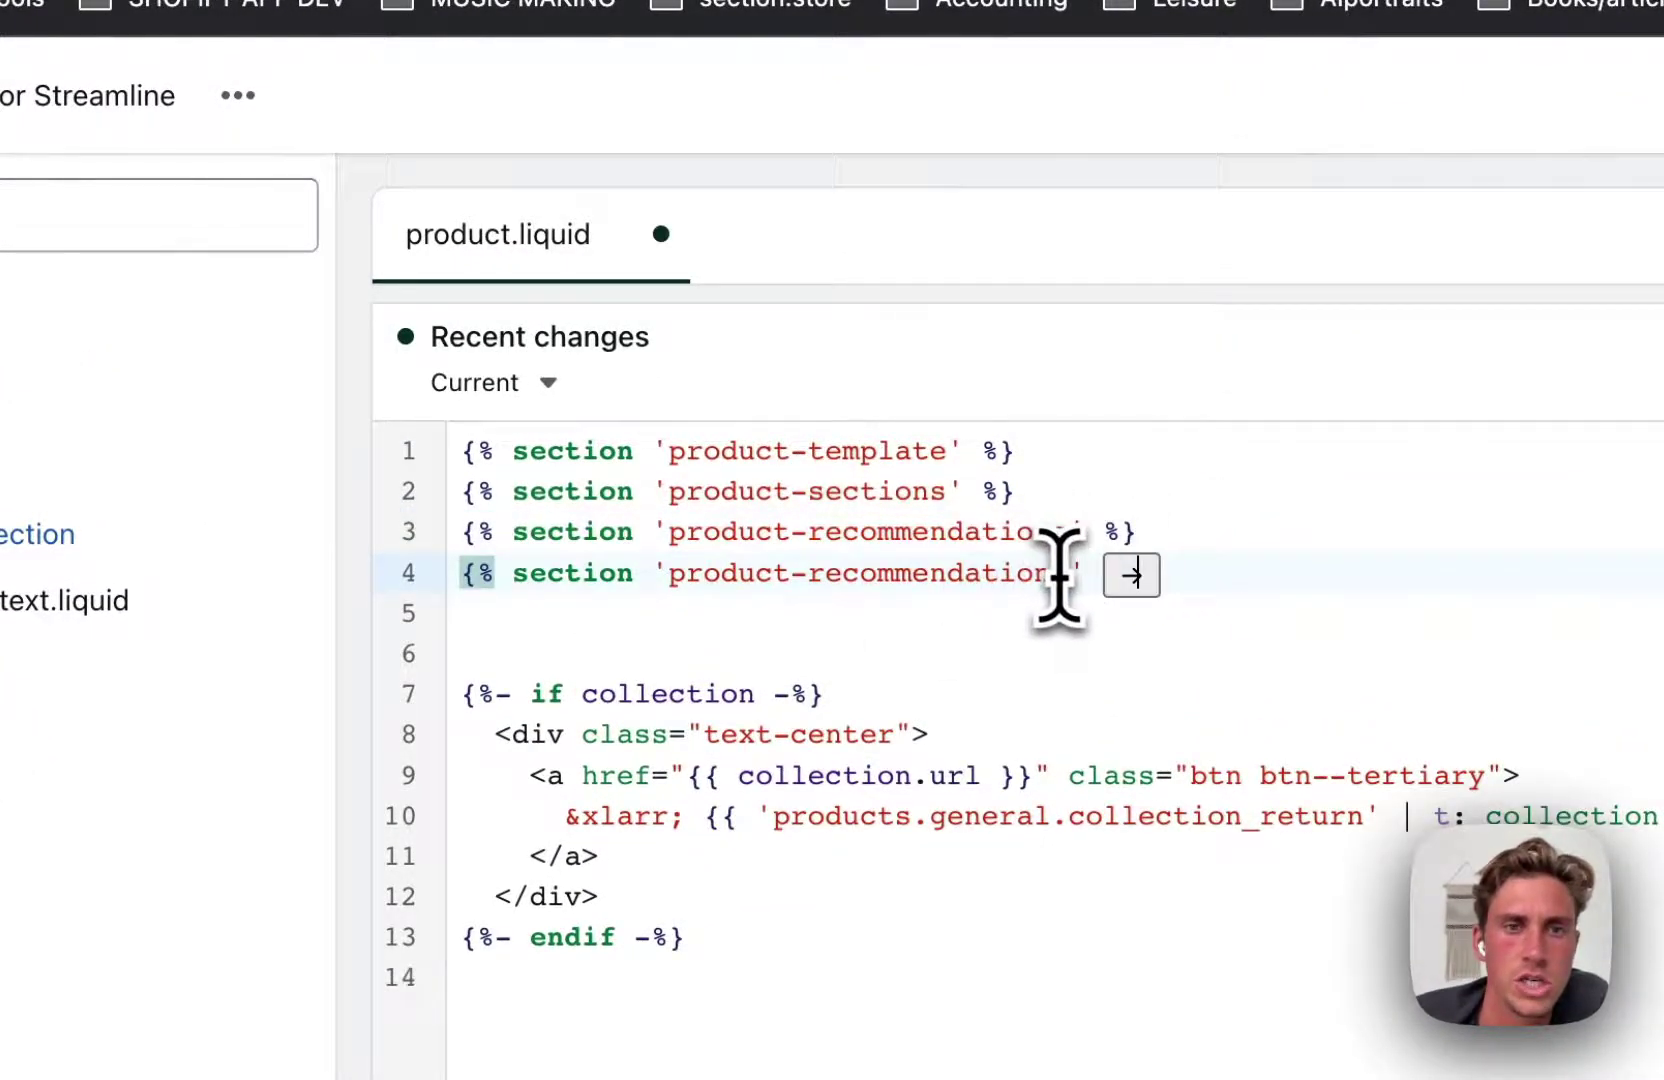
{"action": "left_click_drag", "start_coordinate": [1062, 574], "coordinate": [706, 575]}
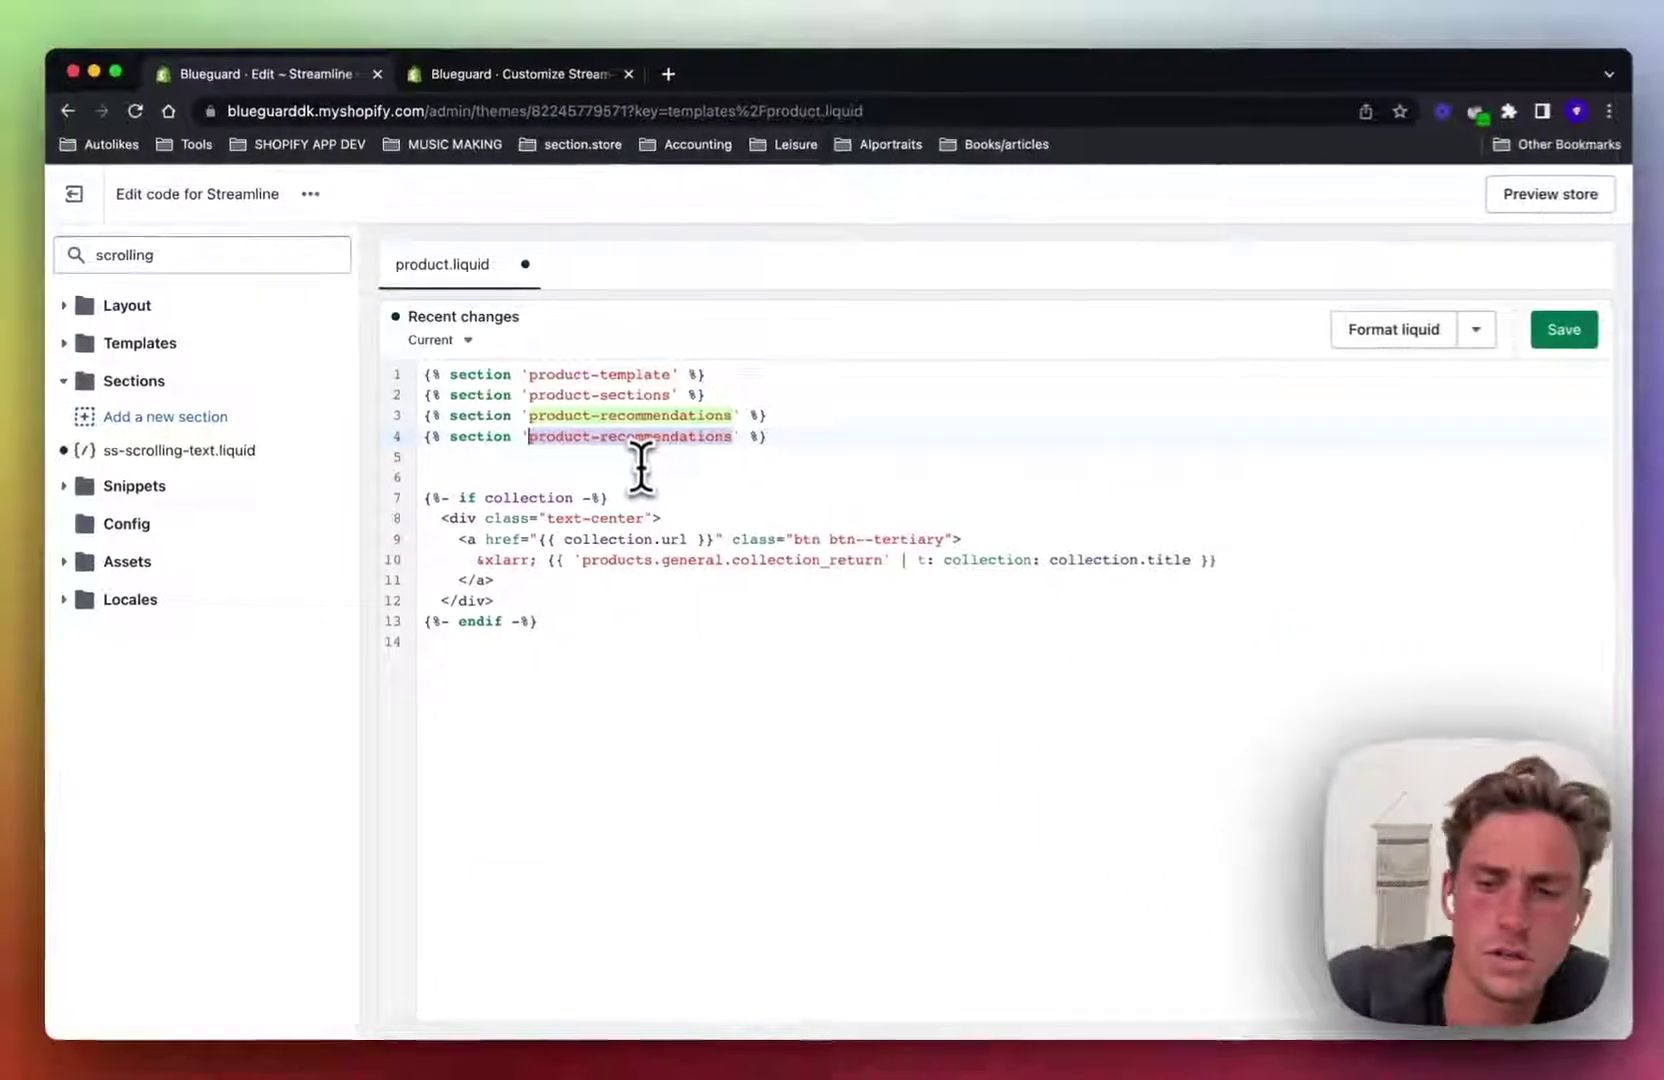
{"action": "type", "text": "ss-scrolling-tex"}
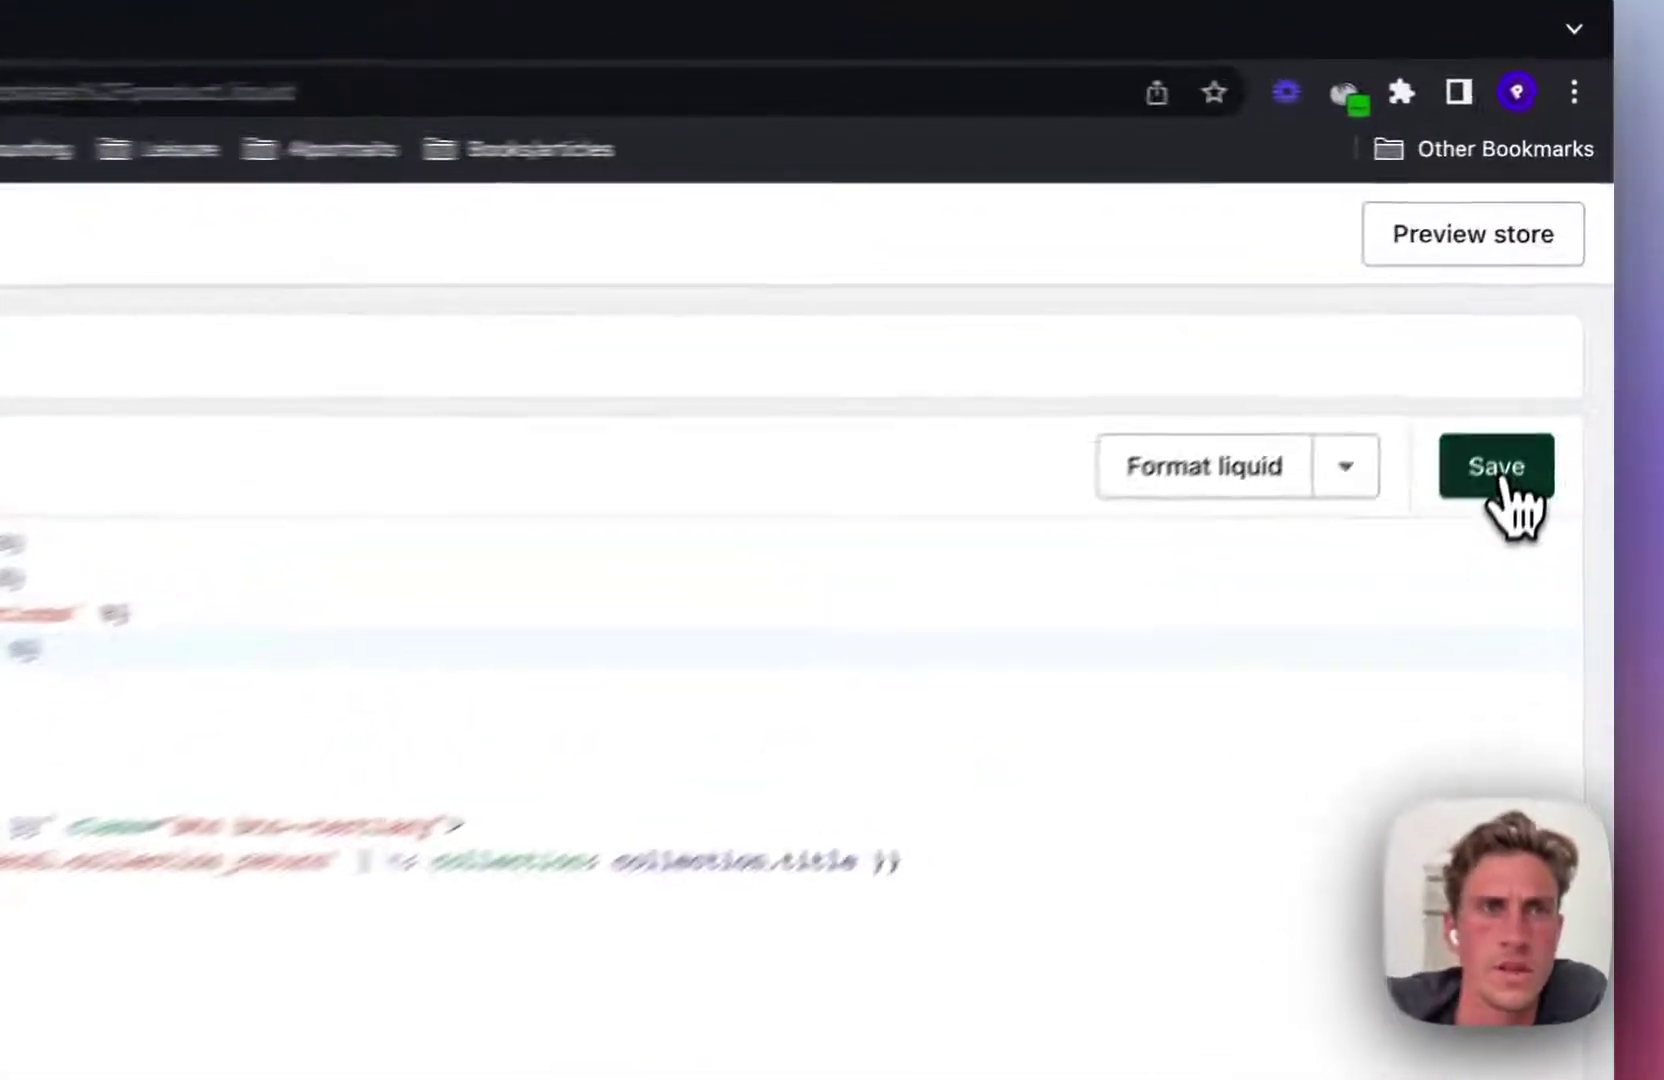
{"action": "left_click", "coordinate": [1546, 330]}
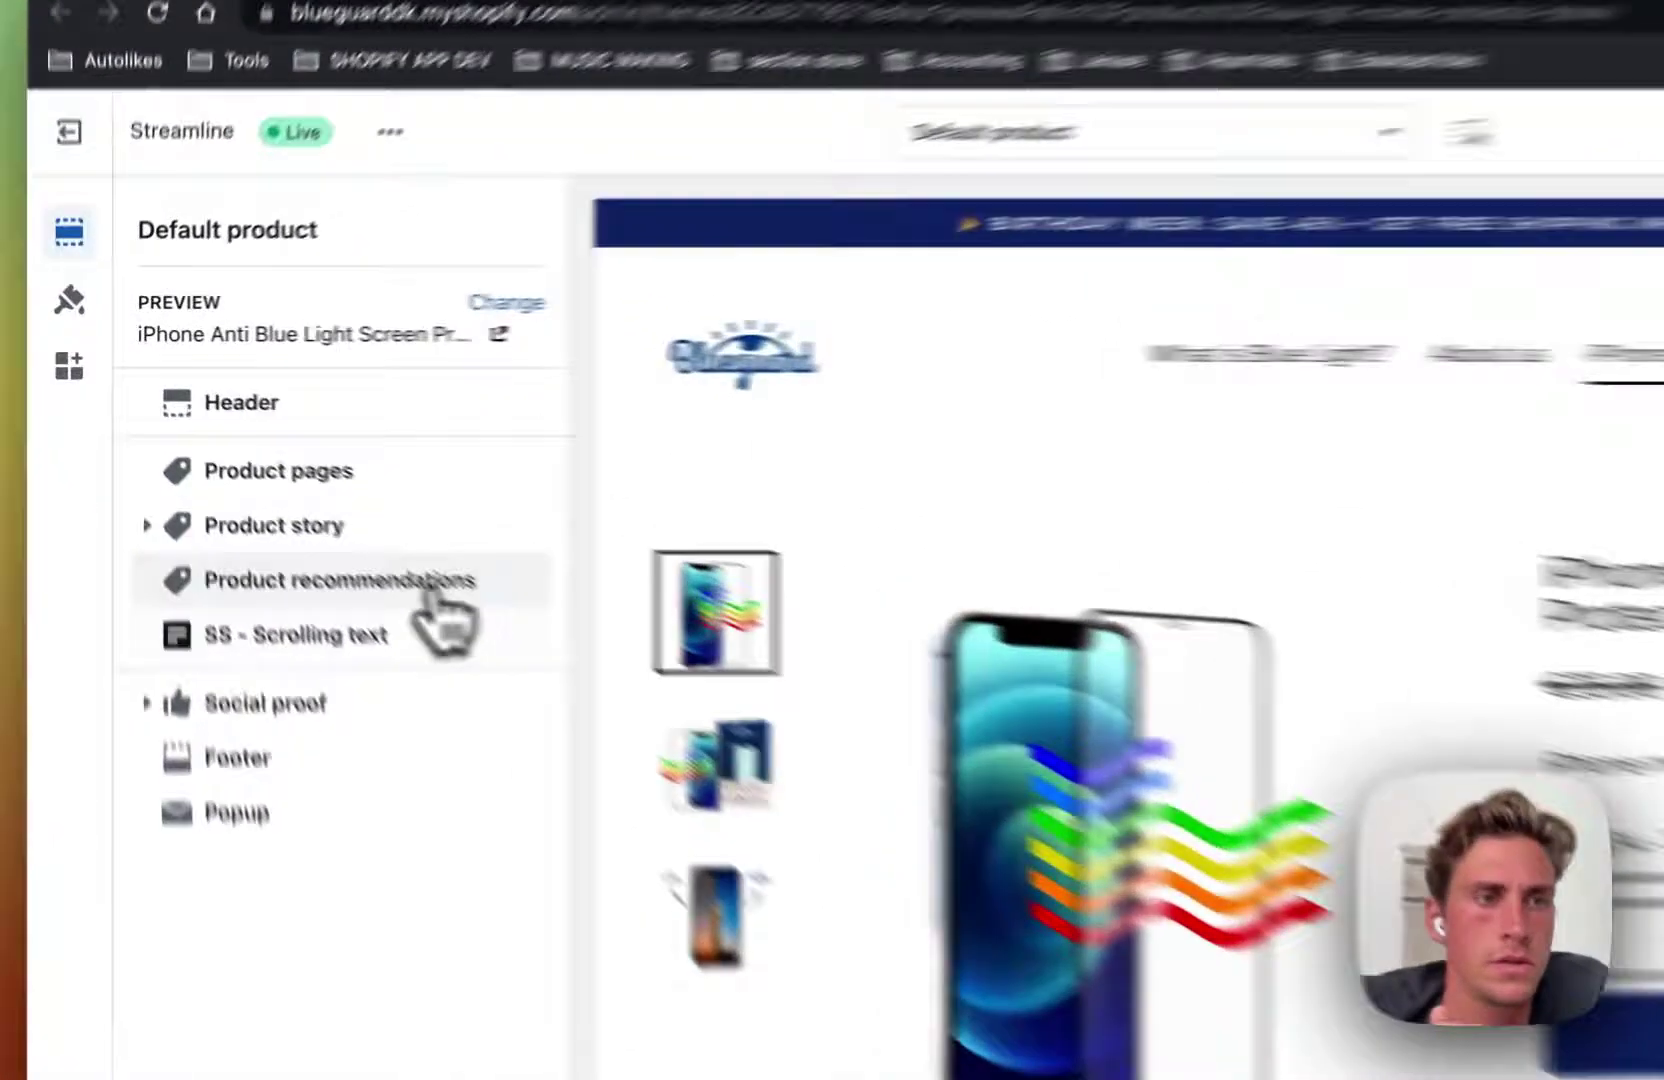
Open the SS - Scrolling text section settings and focus its Text field.
{"action": "left_click", "coordinate": [250, 532]}
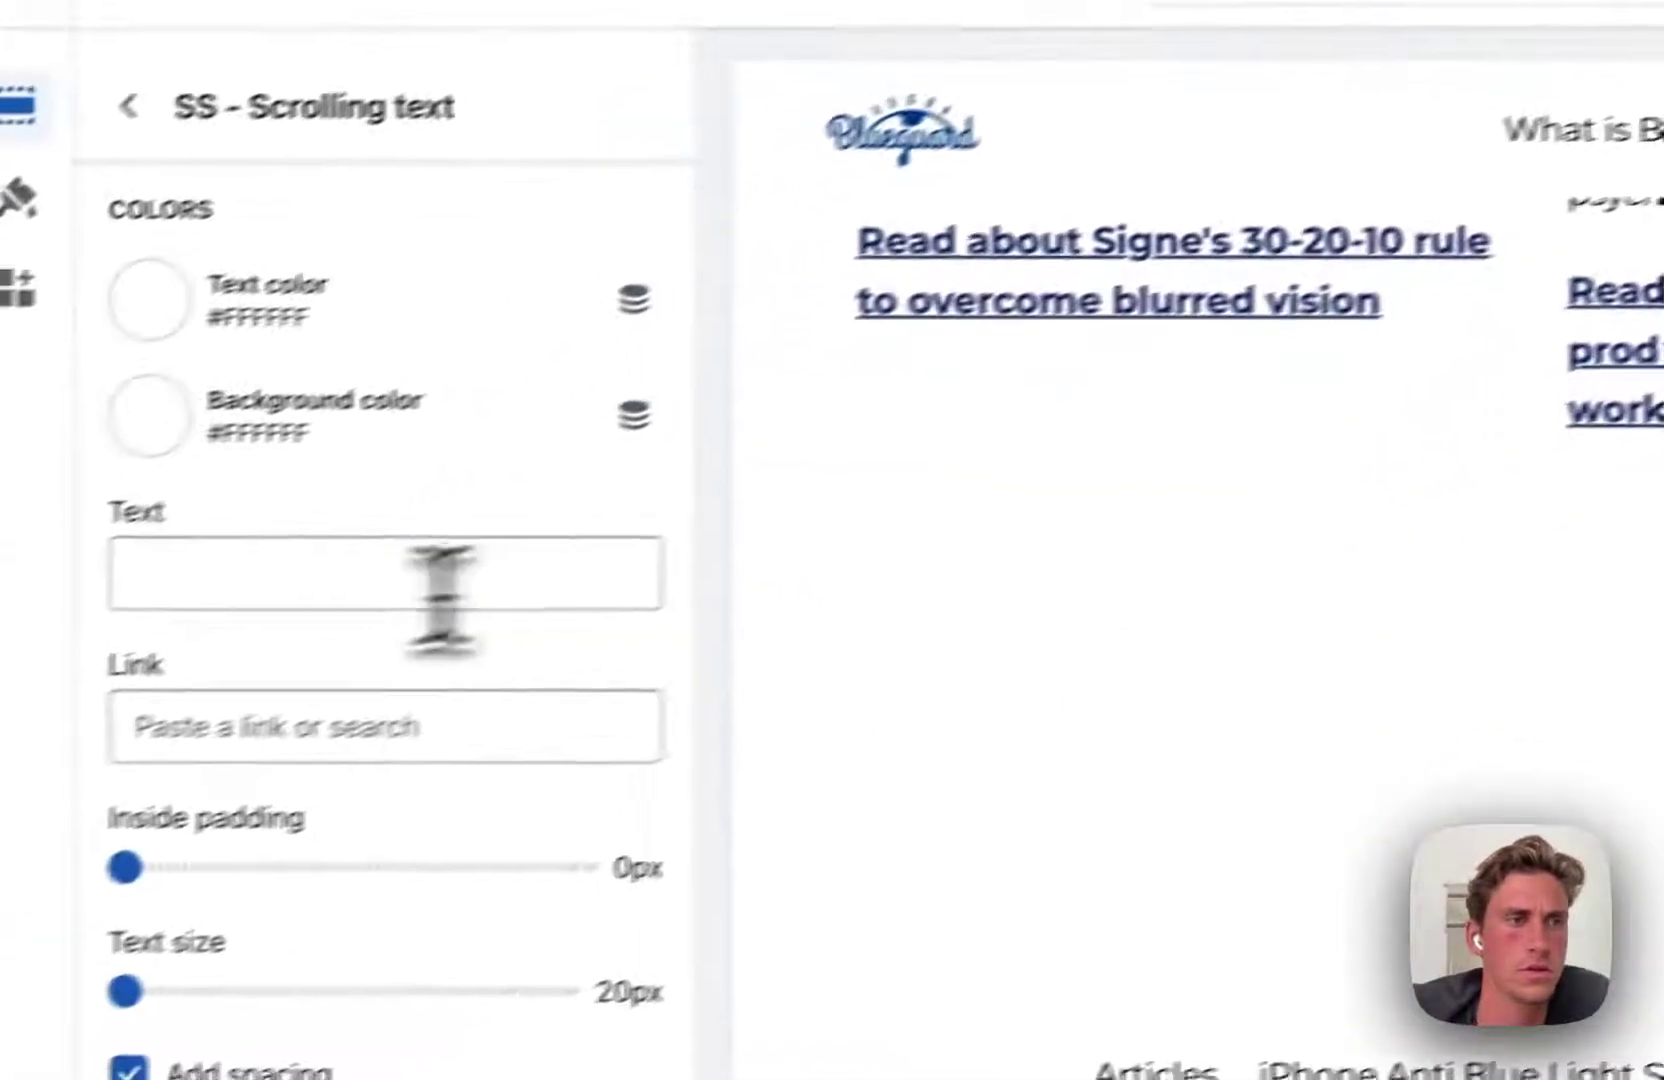
{"action": "left_click", "coordinate": [265, 581]}
Enter the bar's text and try a black background for the bar.
{"action": "type", "text": "Sc"}
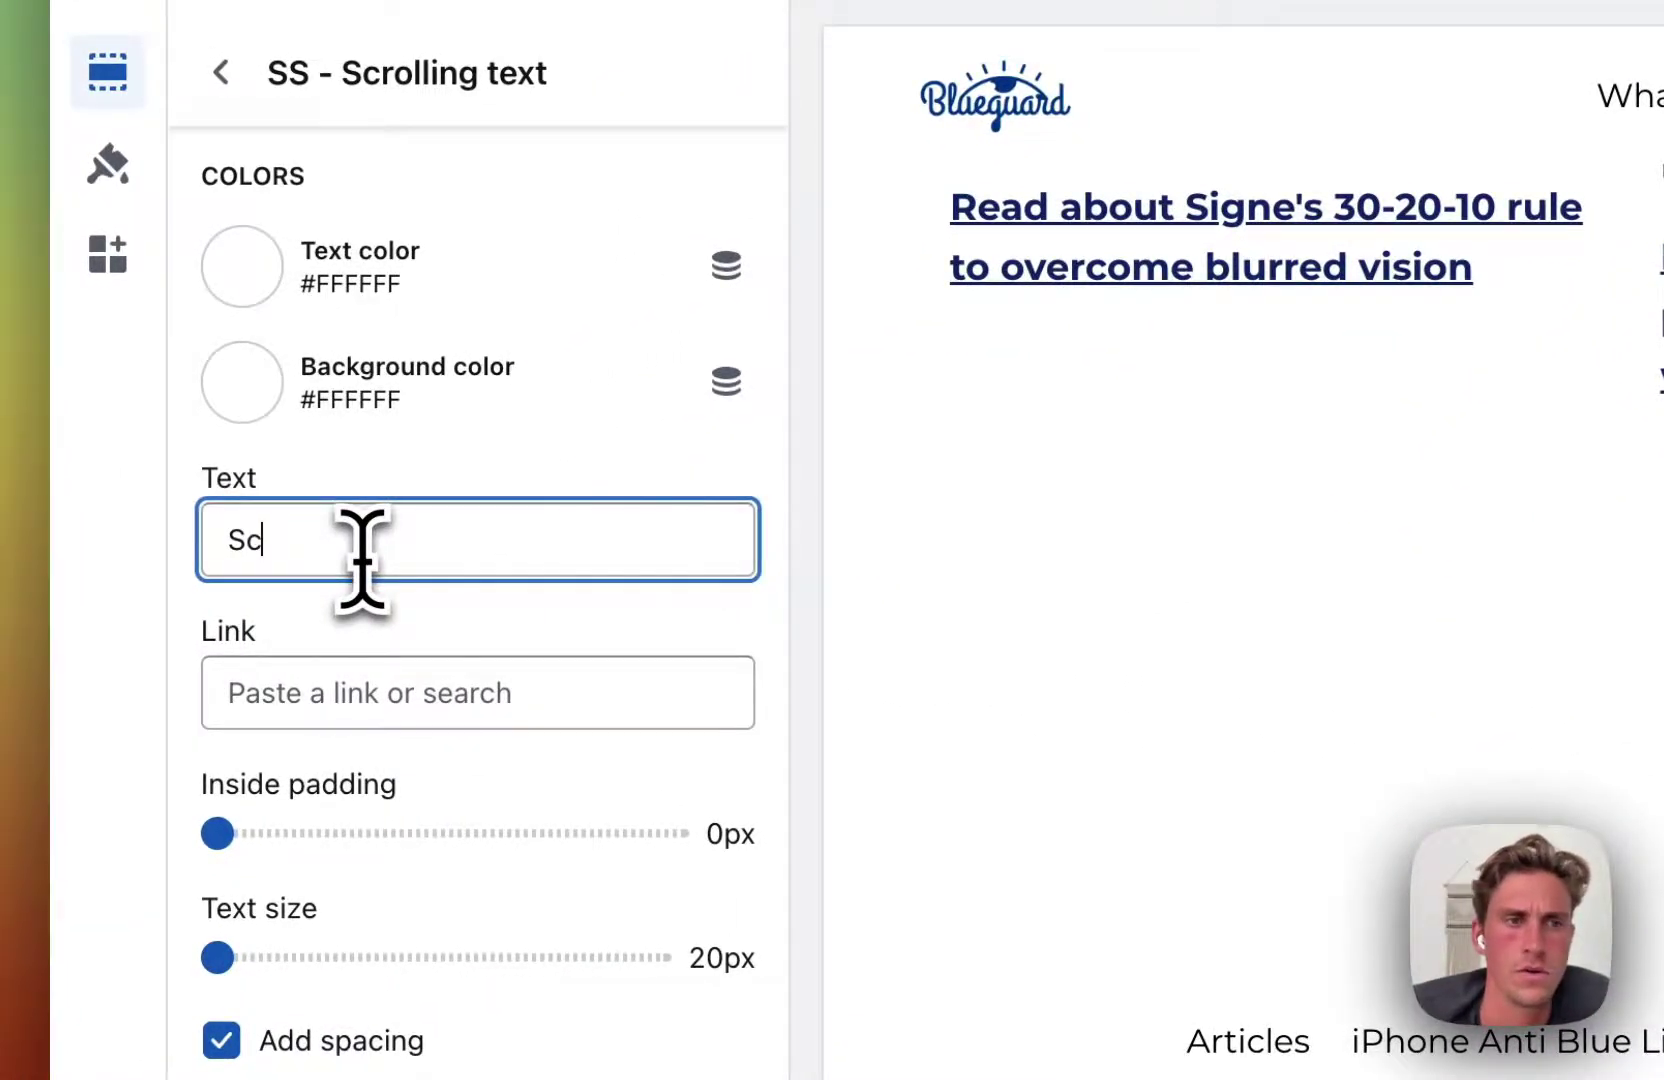
{"action": "type", "text": "rolling"}
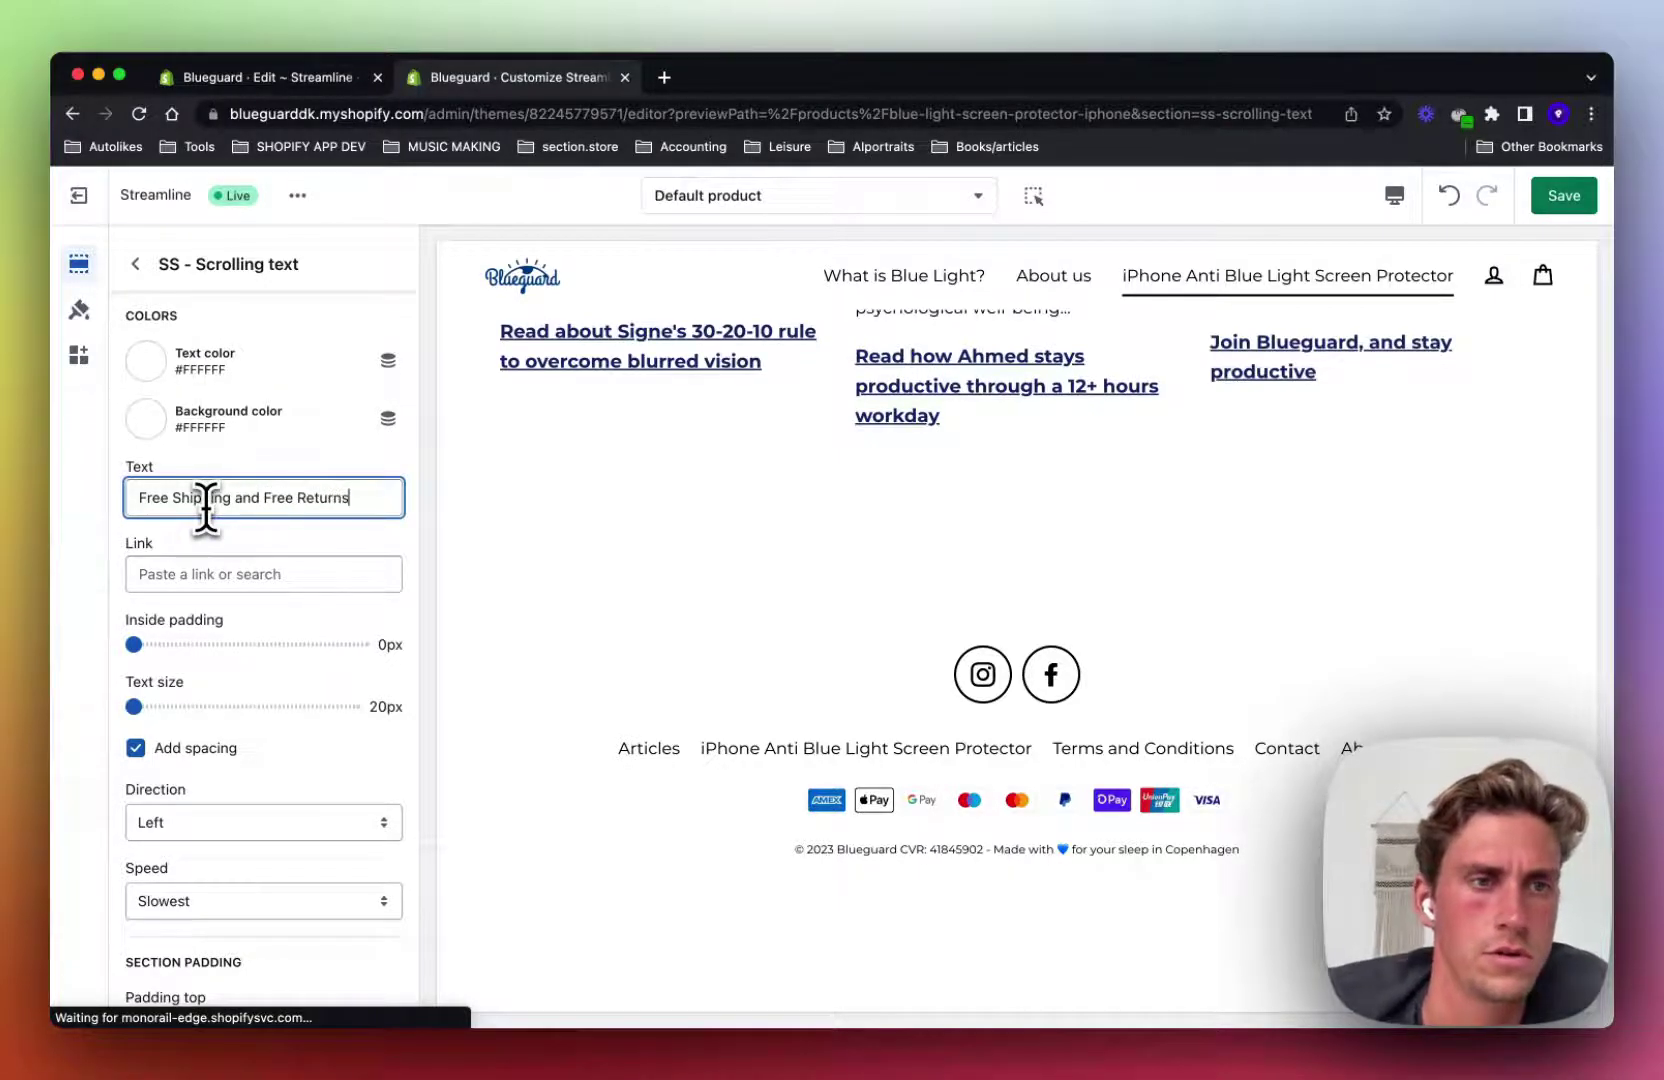
{"action": "left_click", "coordinate": [241, 497]}
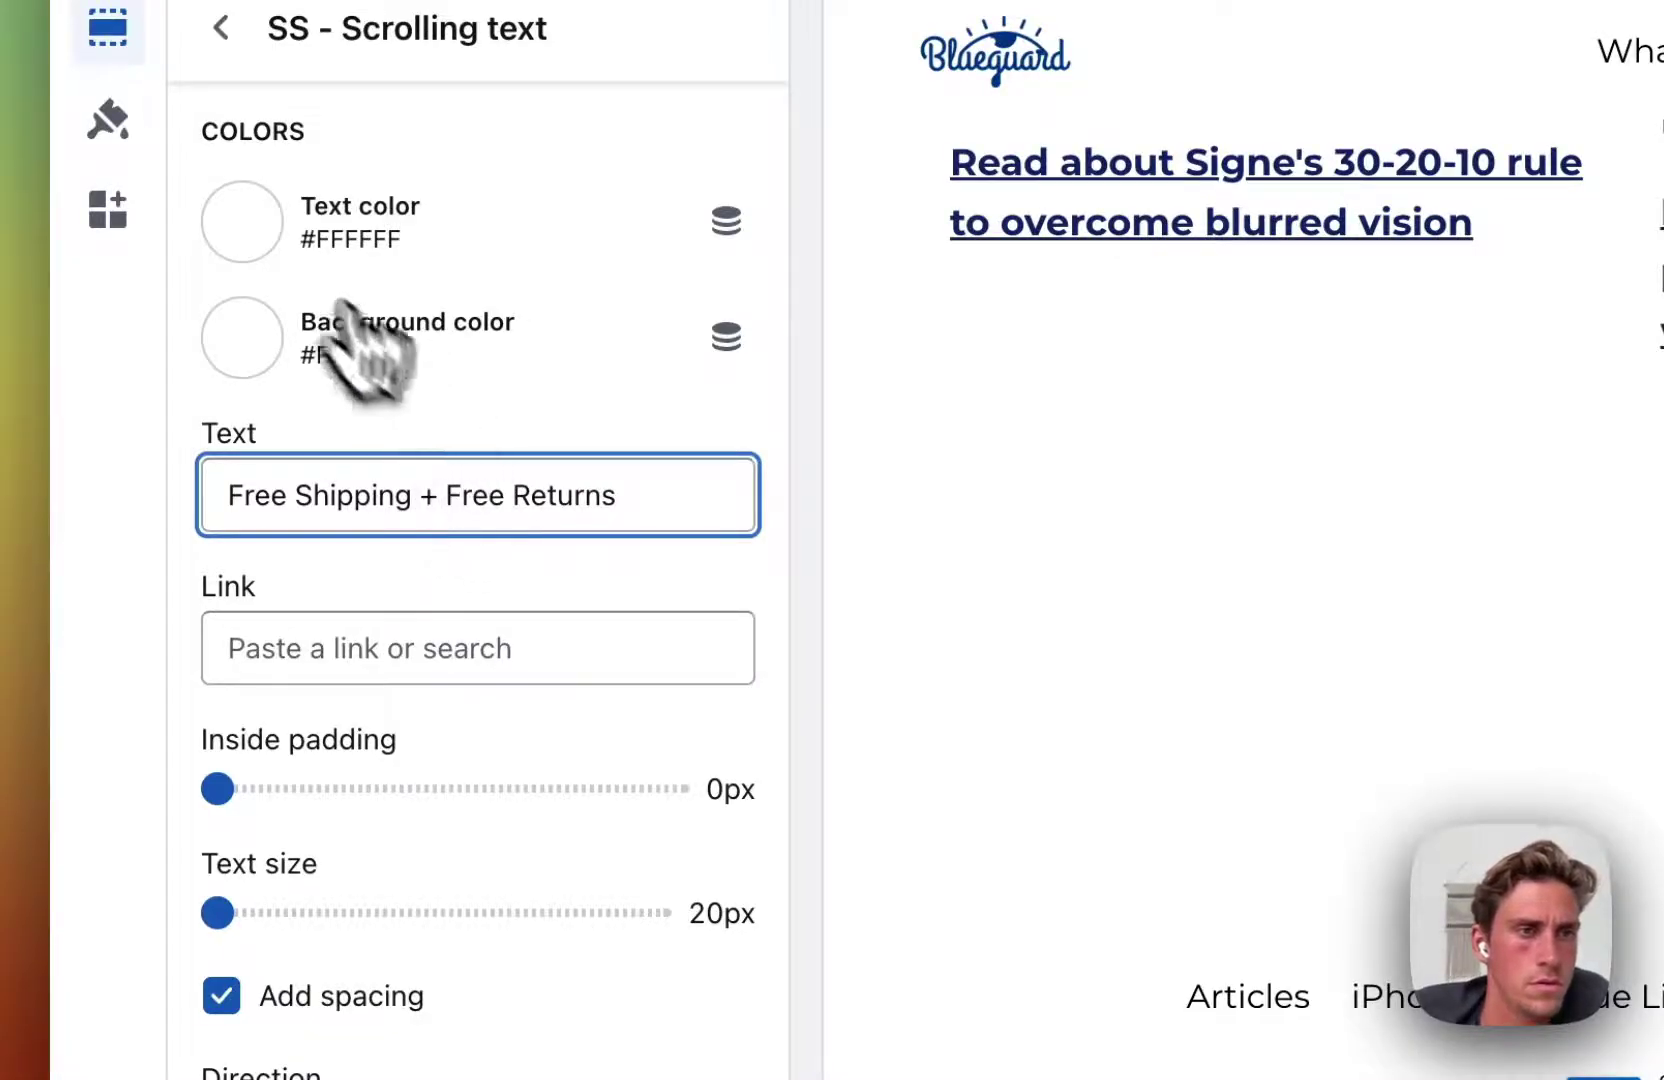
{"action": "left_click", "coordinate": [241, 222]}
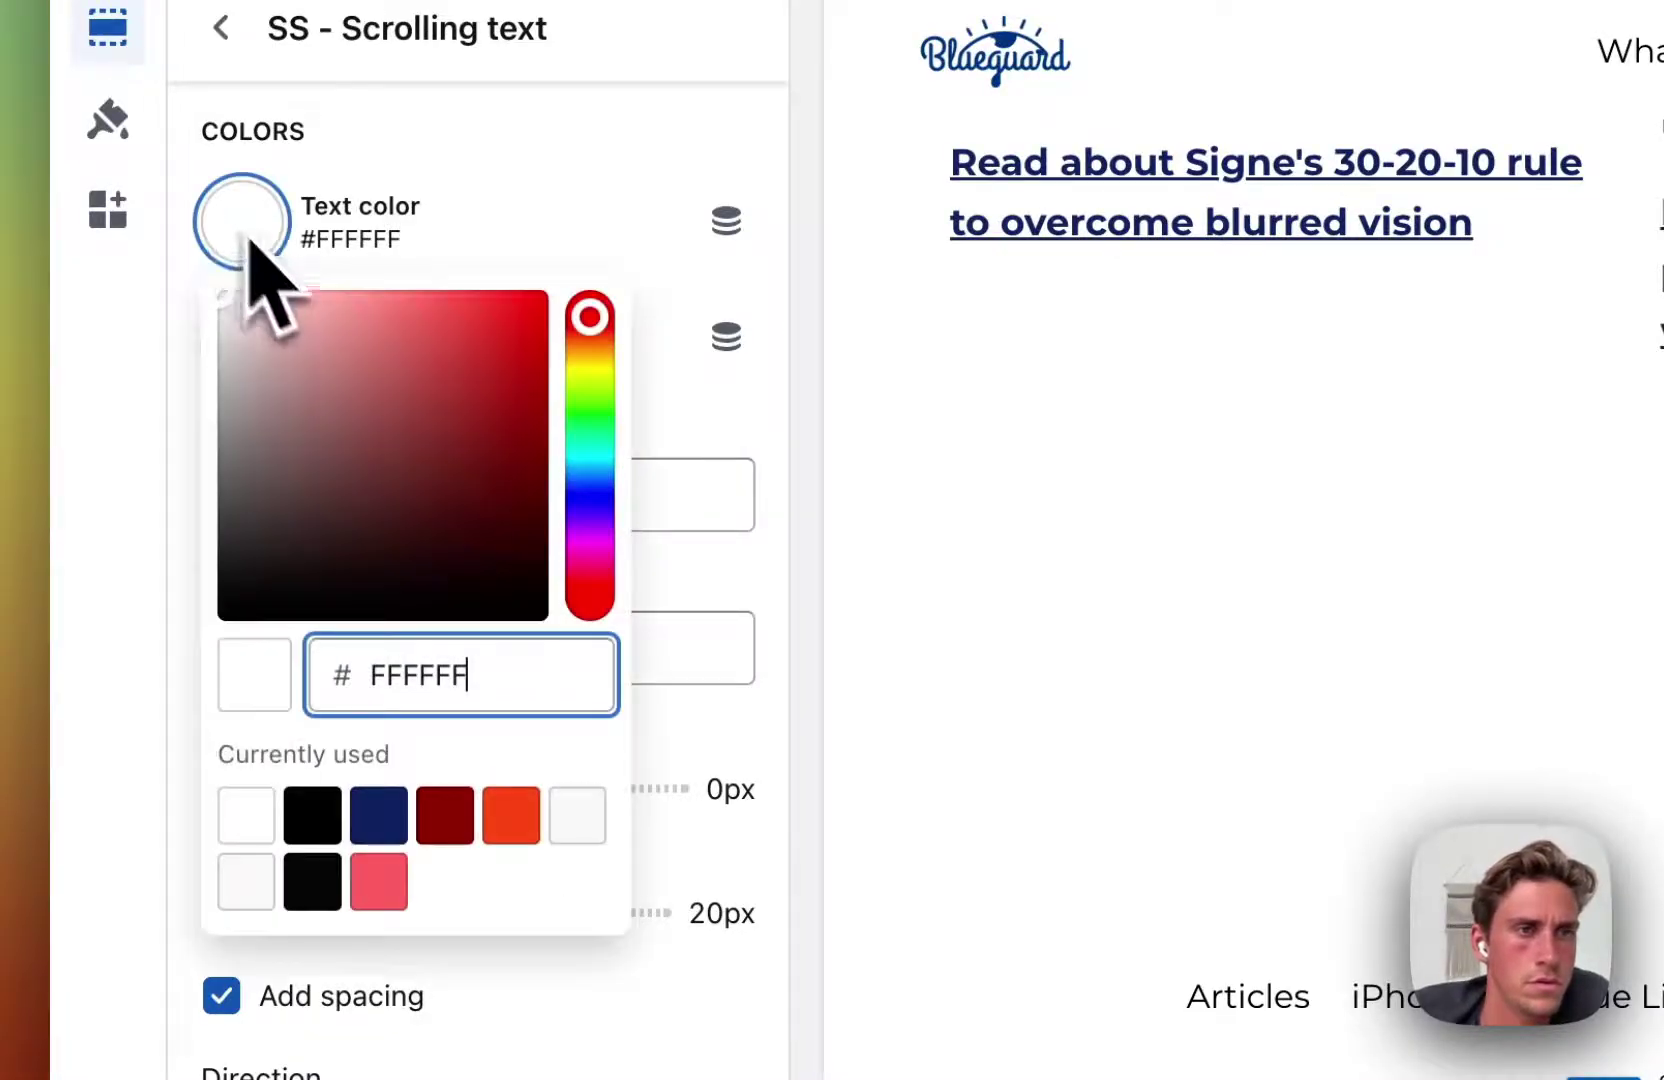
{"action": "left_click", "coordinate": [655, 430]}
{"action": "left_click", "coordinate": [610, 380]}
{"action": "left_click_drag", "start_coordinate": [300, 600], "coordinate": [142, 808]}
{"action": "left_click", "coordinate": [111, 847]}
Set the bar background to navy #1E306E and inside padding to 18px.
{"action": "left_click", "coordinate": [240, 340]}
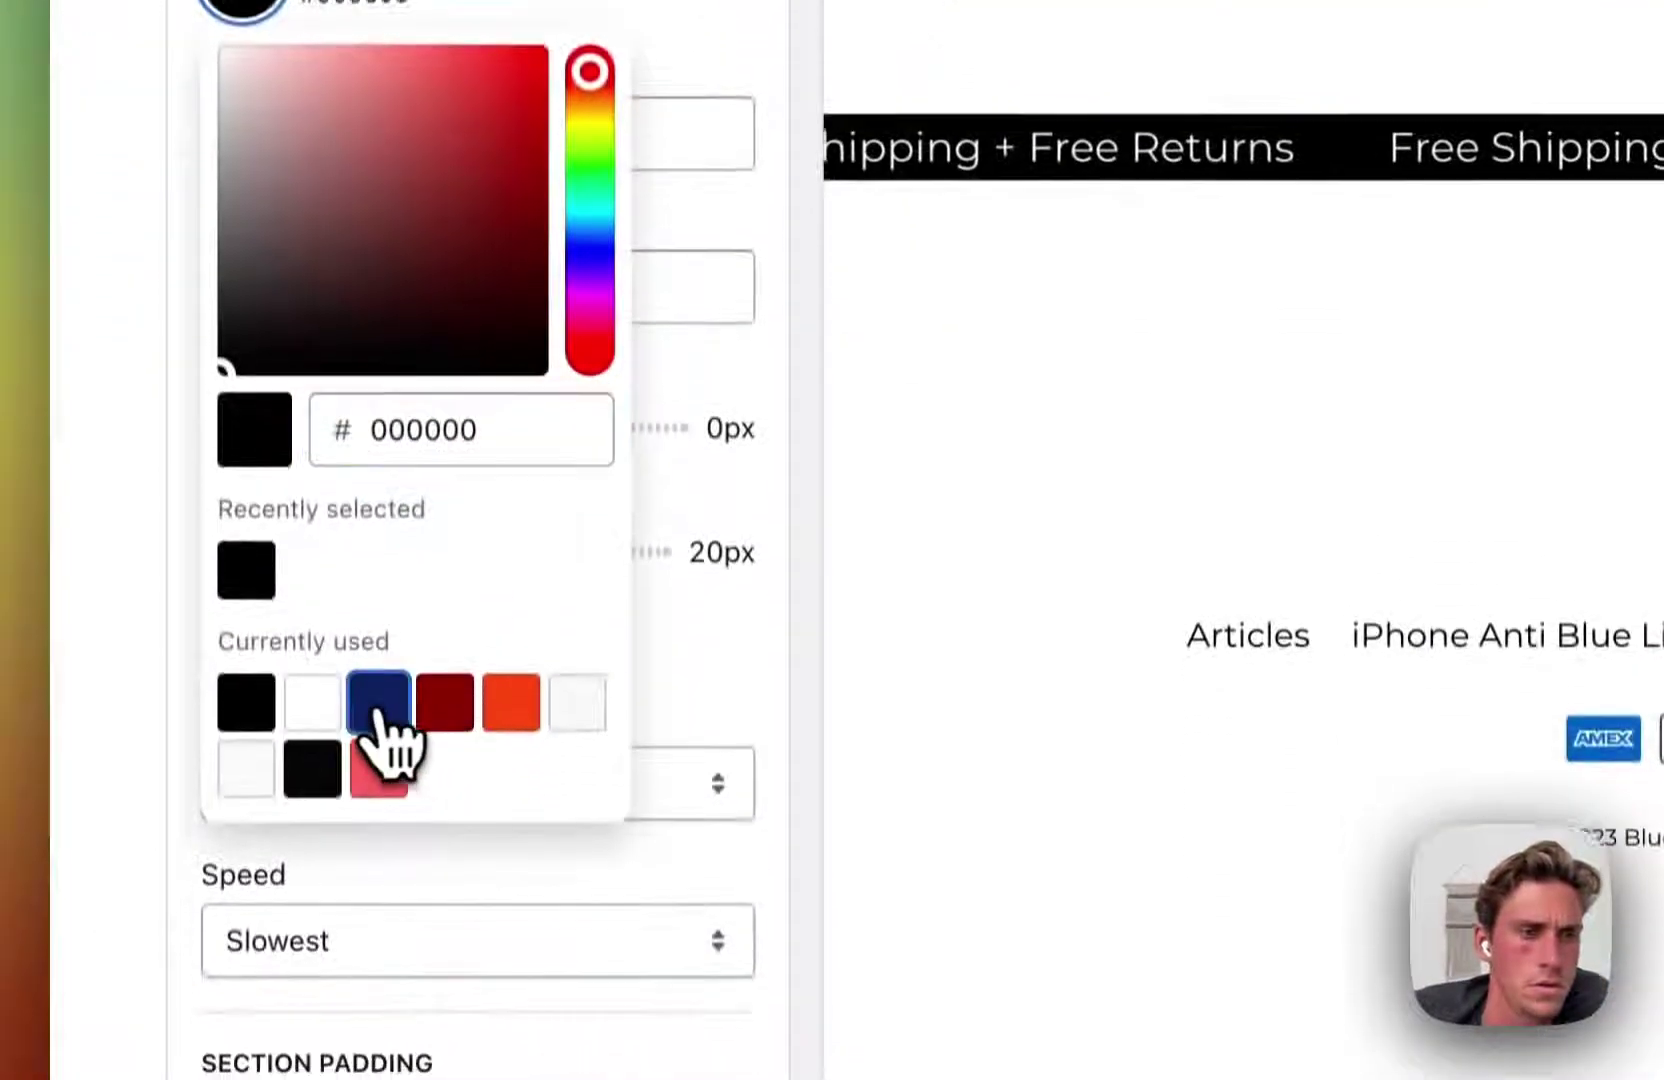
{"action": "left_click", "coordinate": [378, 910]}
{"action": "left_click", "coordinate": [1100, 640]}
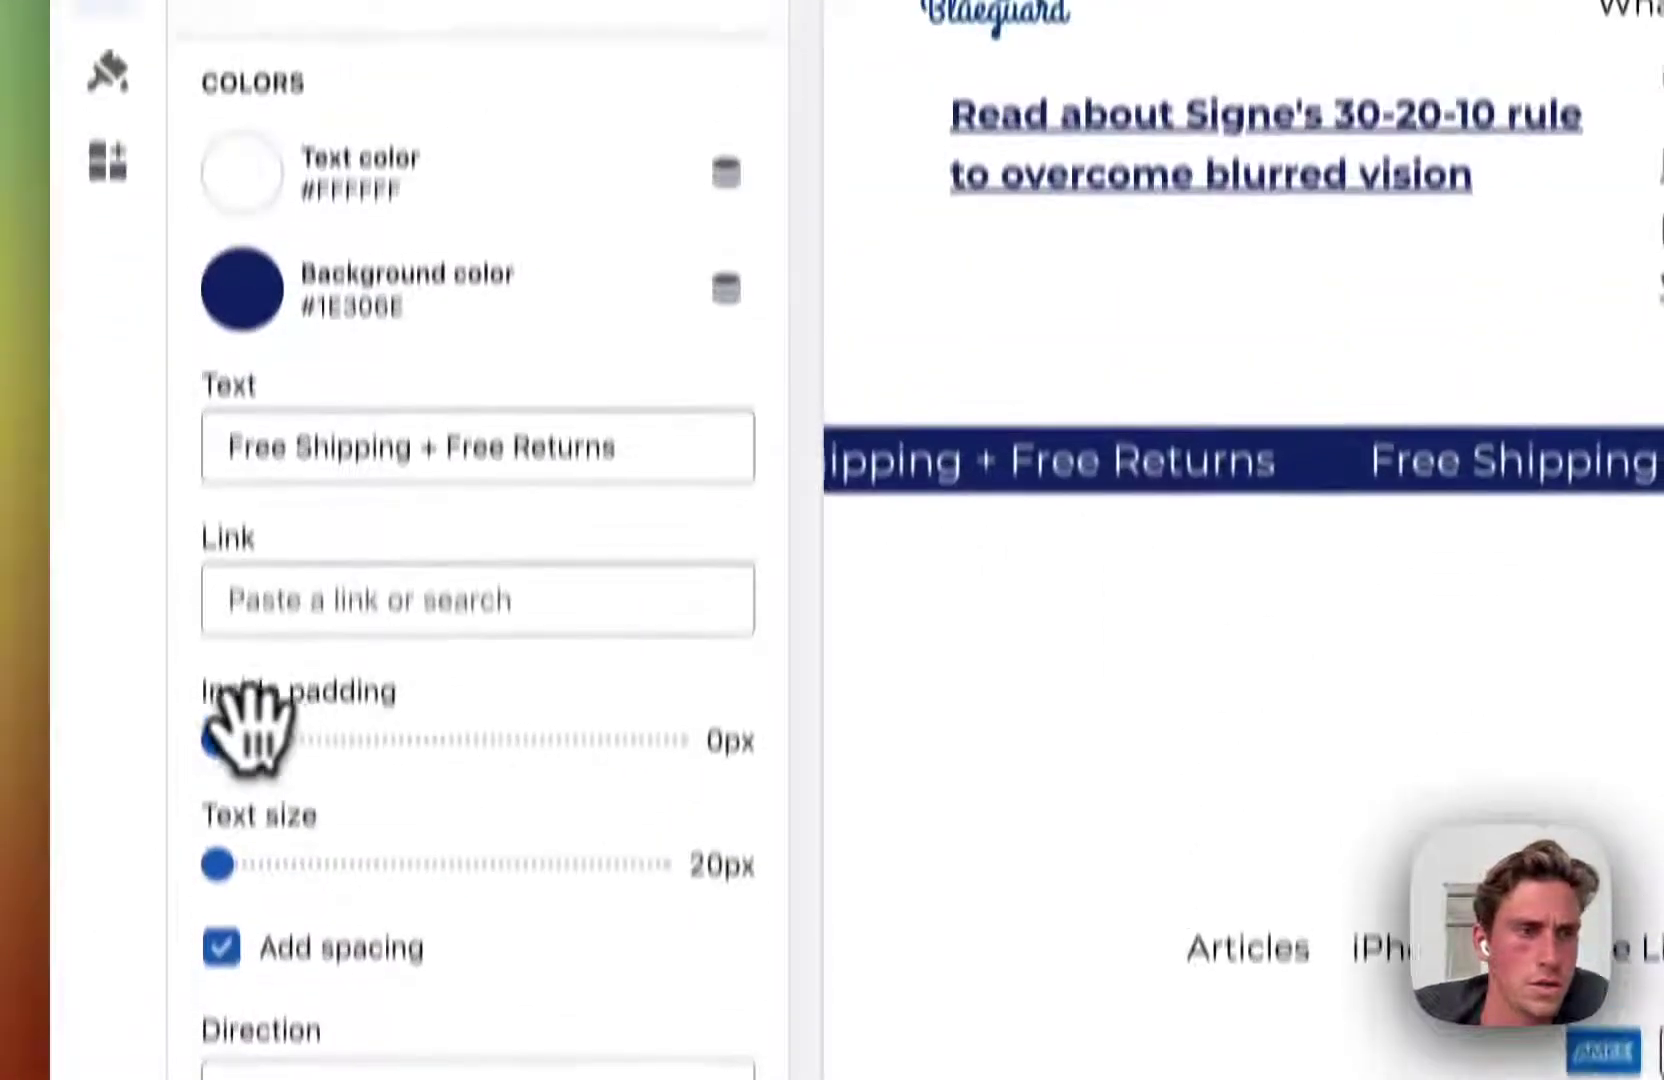
{"action": "left_click_drag", "start_coordinate": [220, 542], "coordinate": [335, 530]}
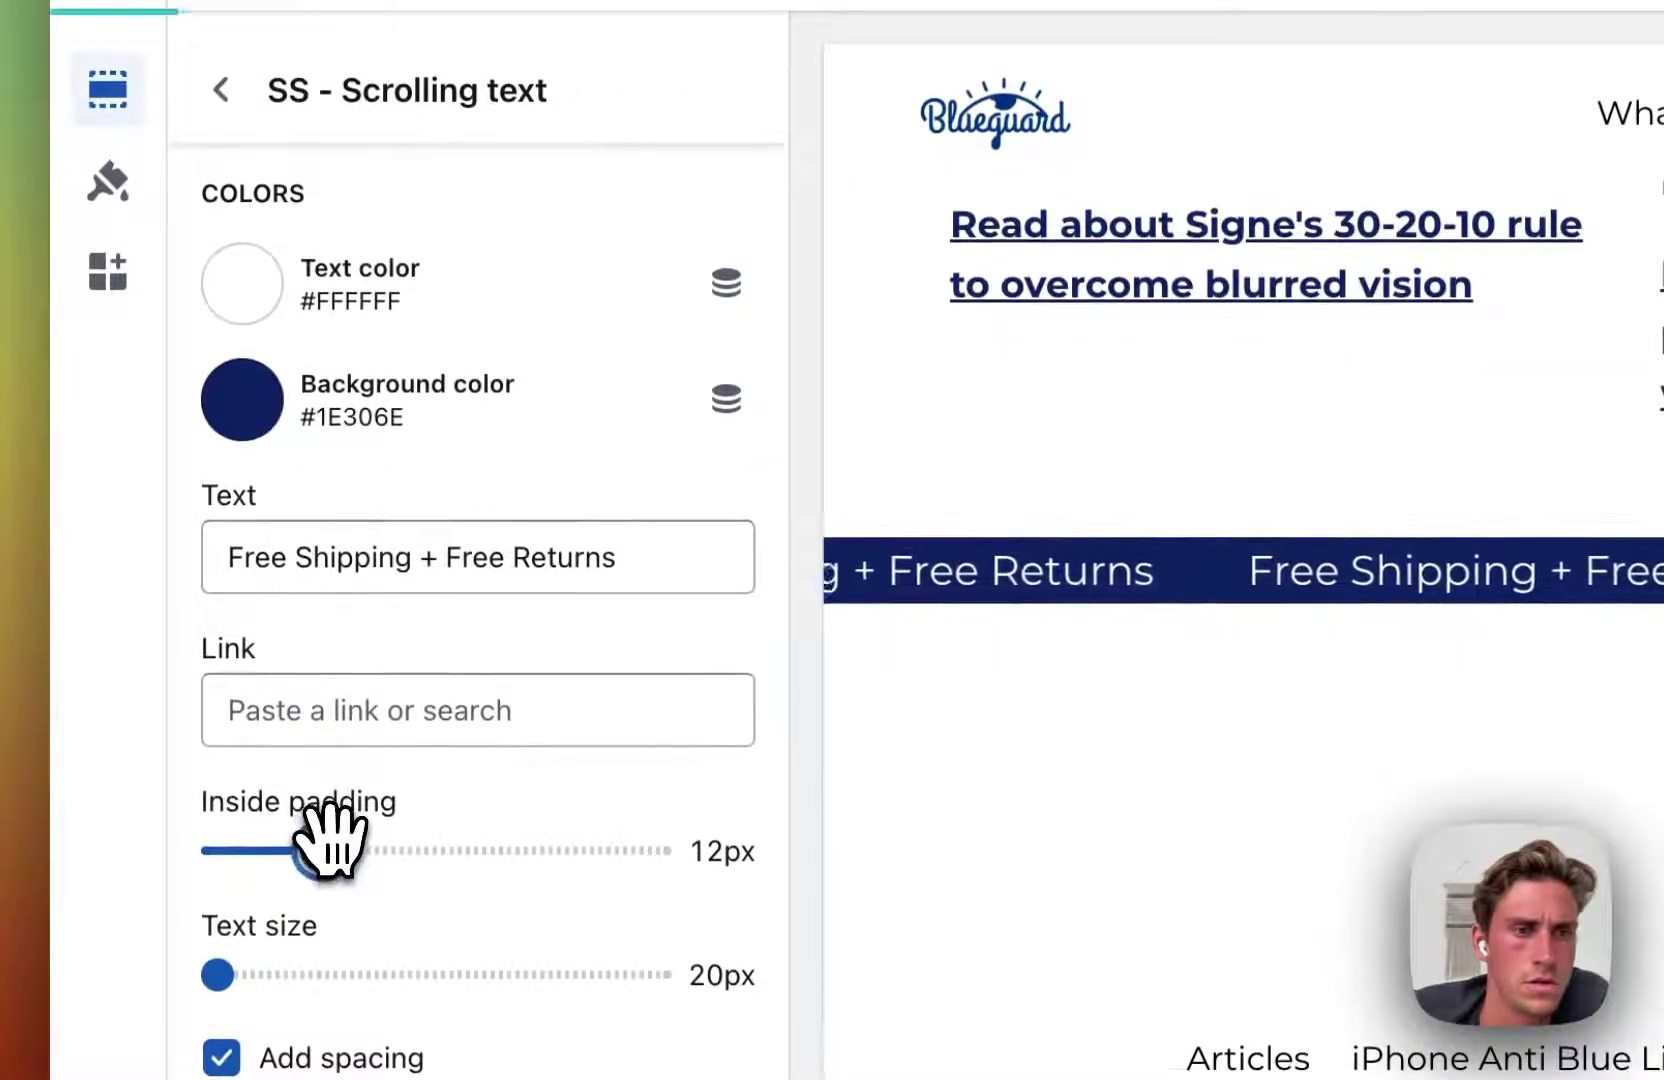
{"action": "left_click_drag", "start_coordinate": [330, 845], "coordinate": [372, 845]}
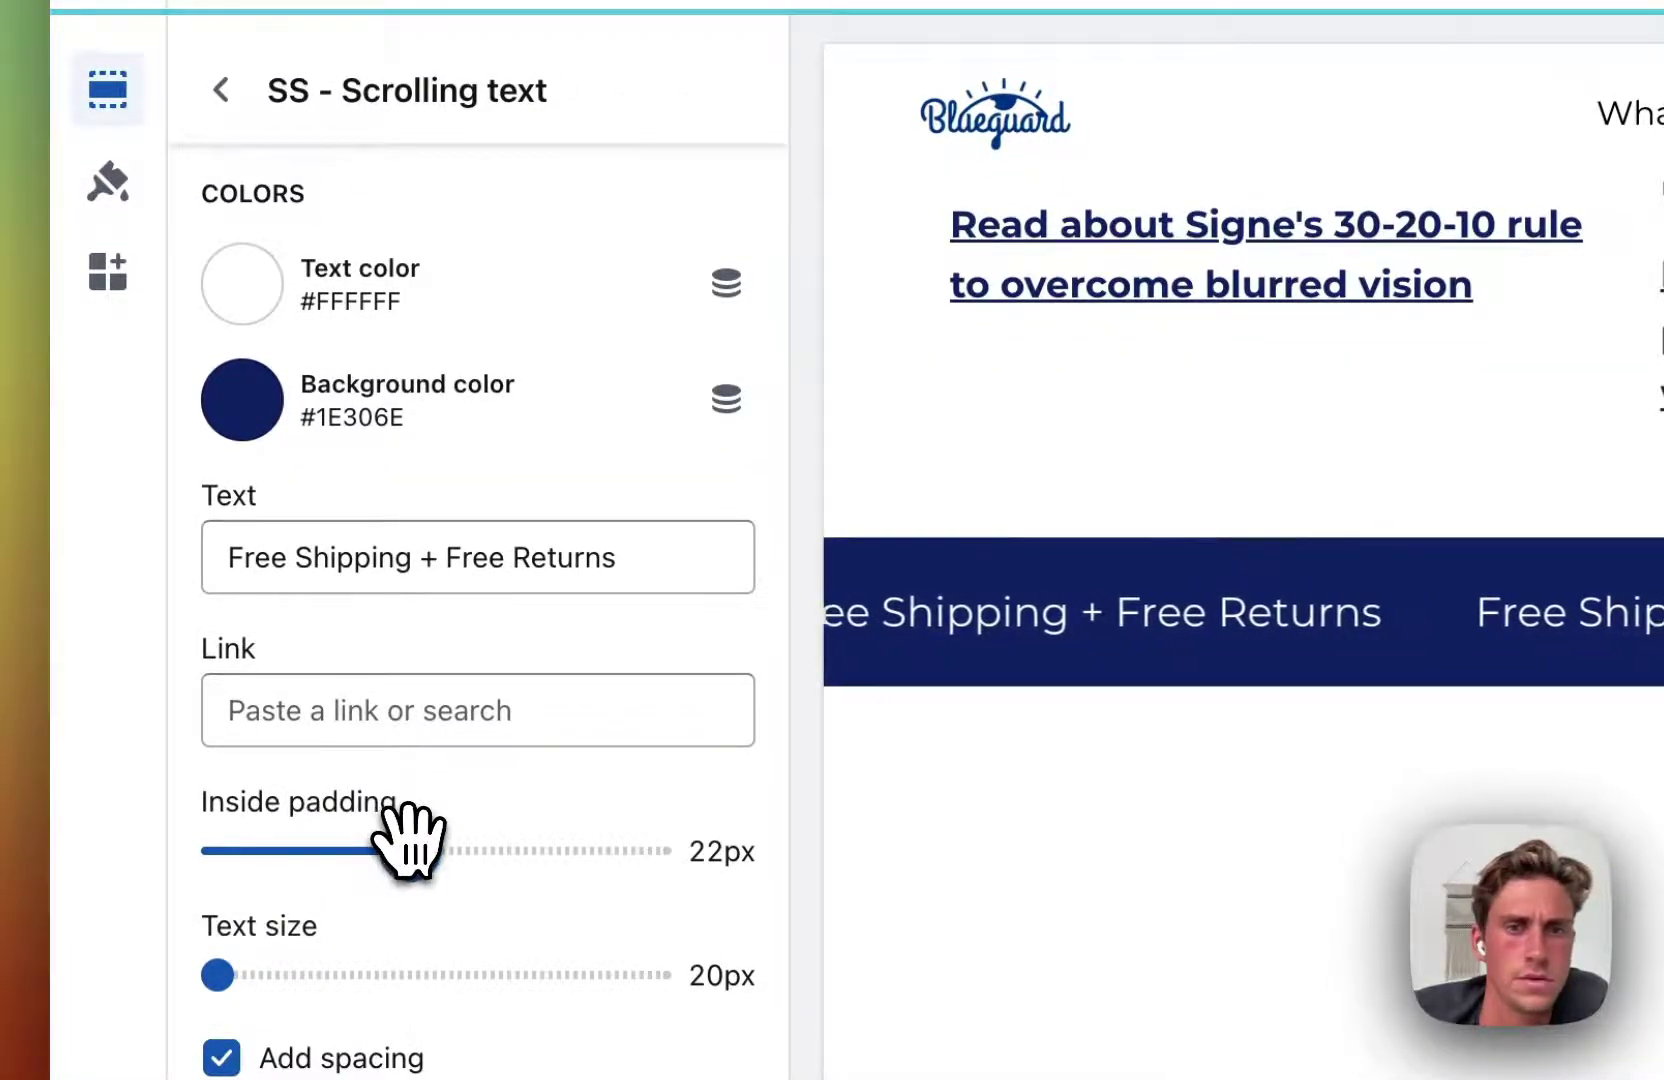
{"action": "left_click_drag", "start_coordinate": [410, 850], "coordinate": [402, 850]}
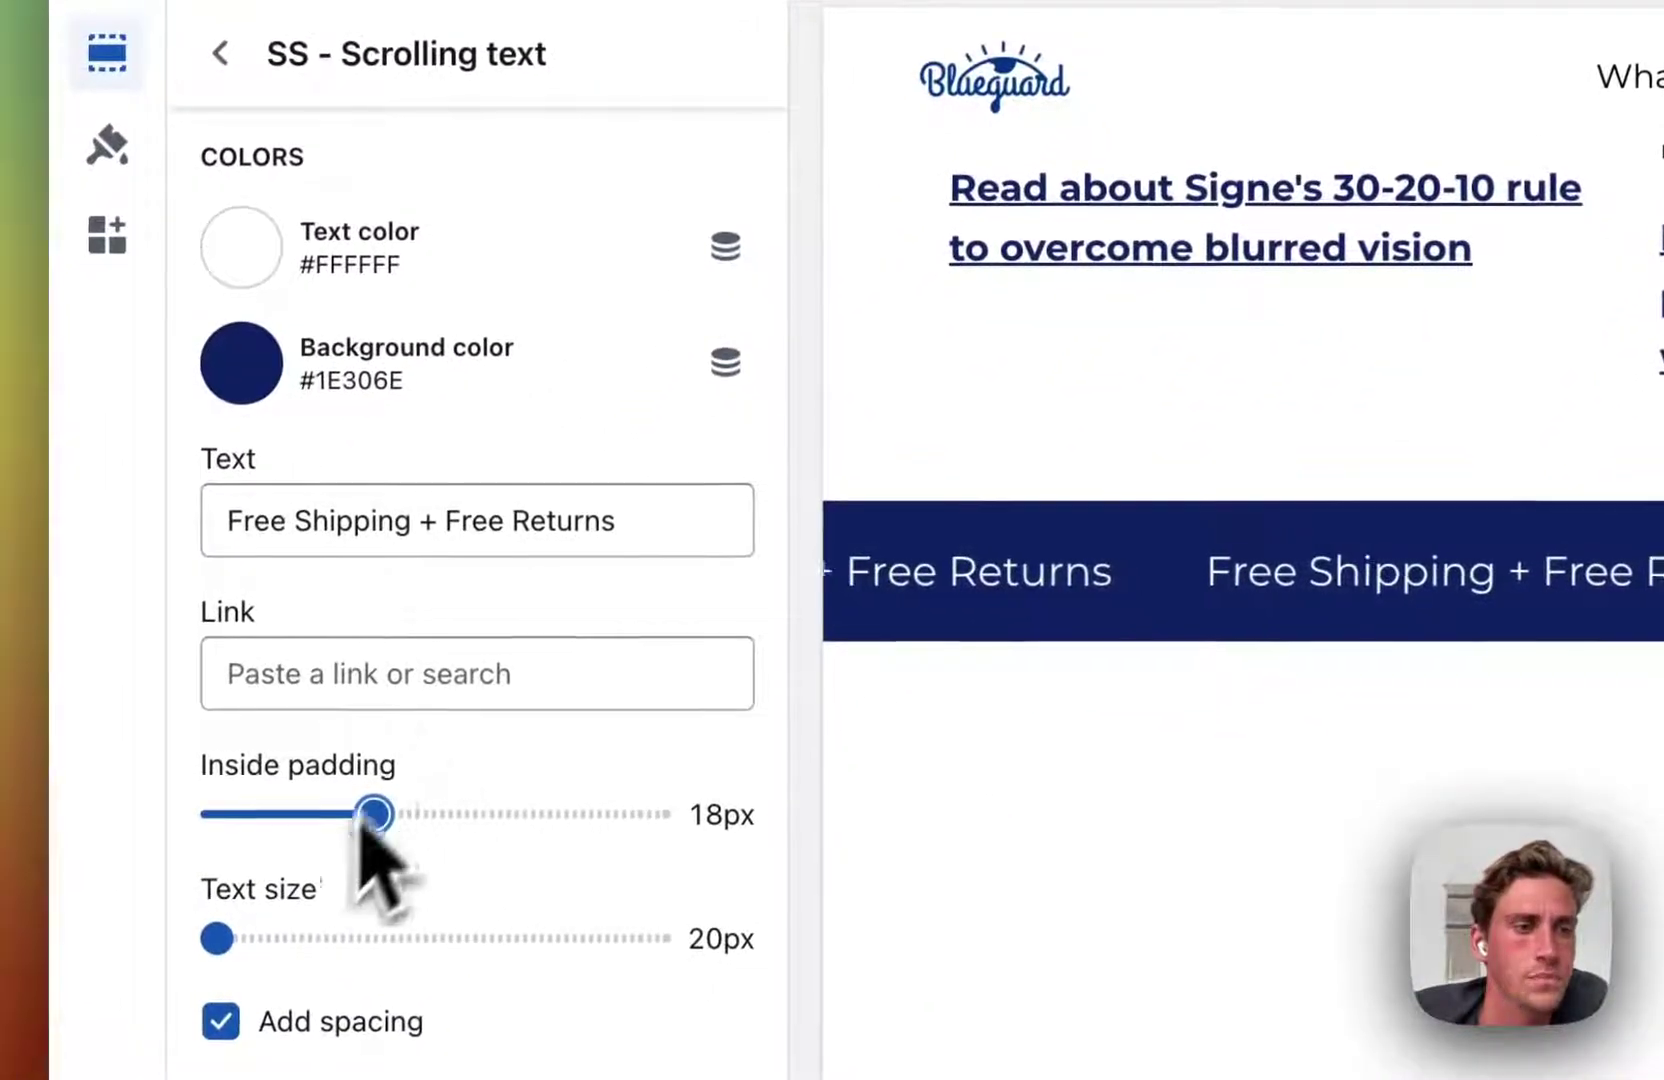
Reopen the scrolling text settings, then view the live store in a new tab.
{"action": "left_click", "coordinate": [220, 53]}
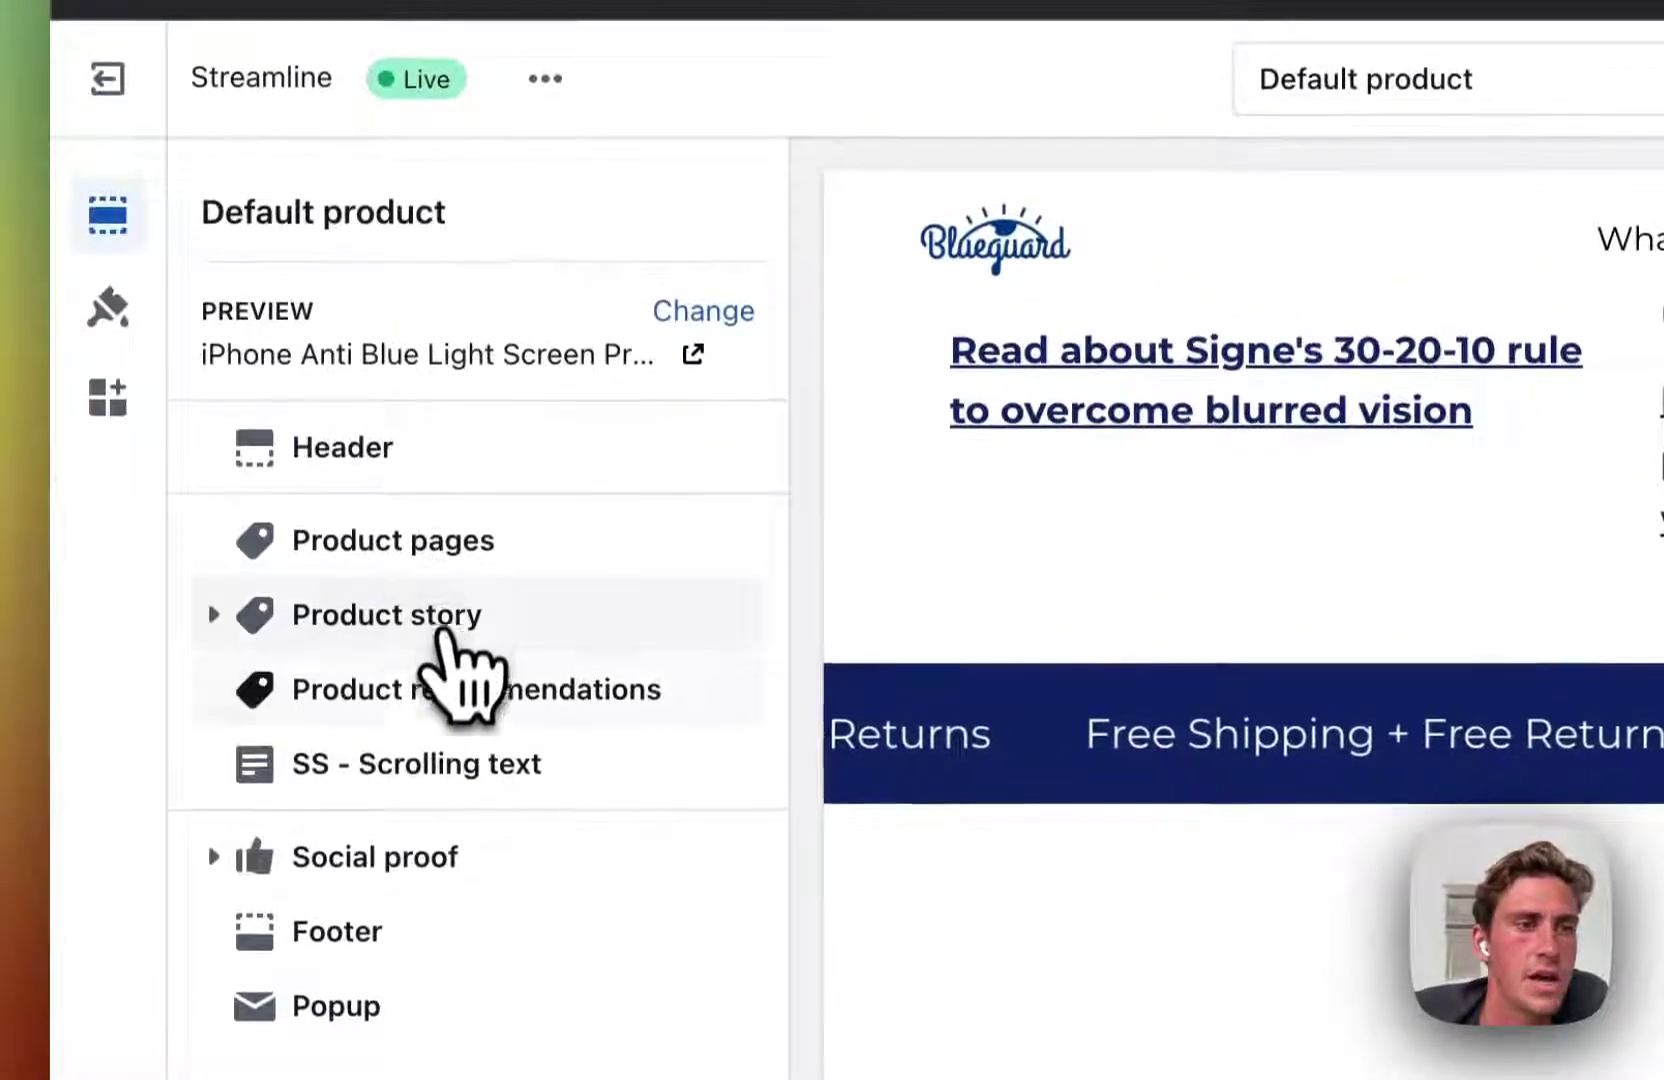
{"action": "left_click", "coordinate": [420, 770]}
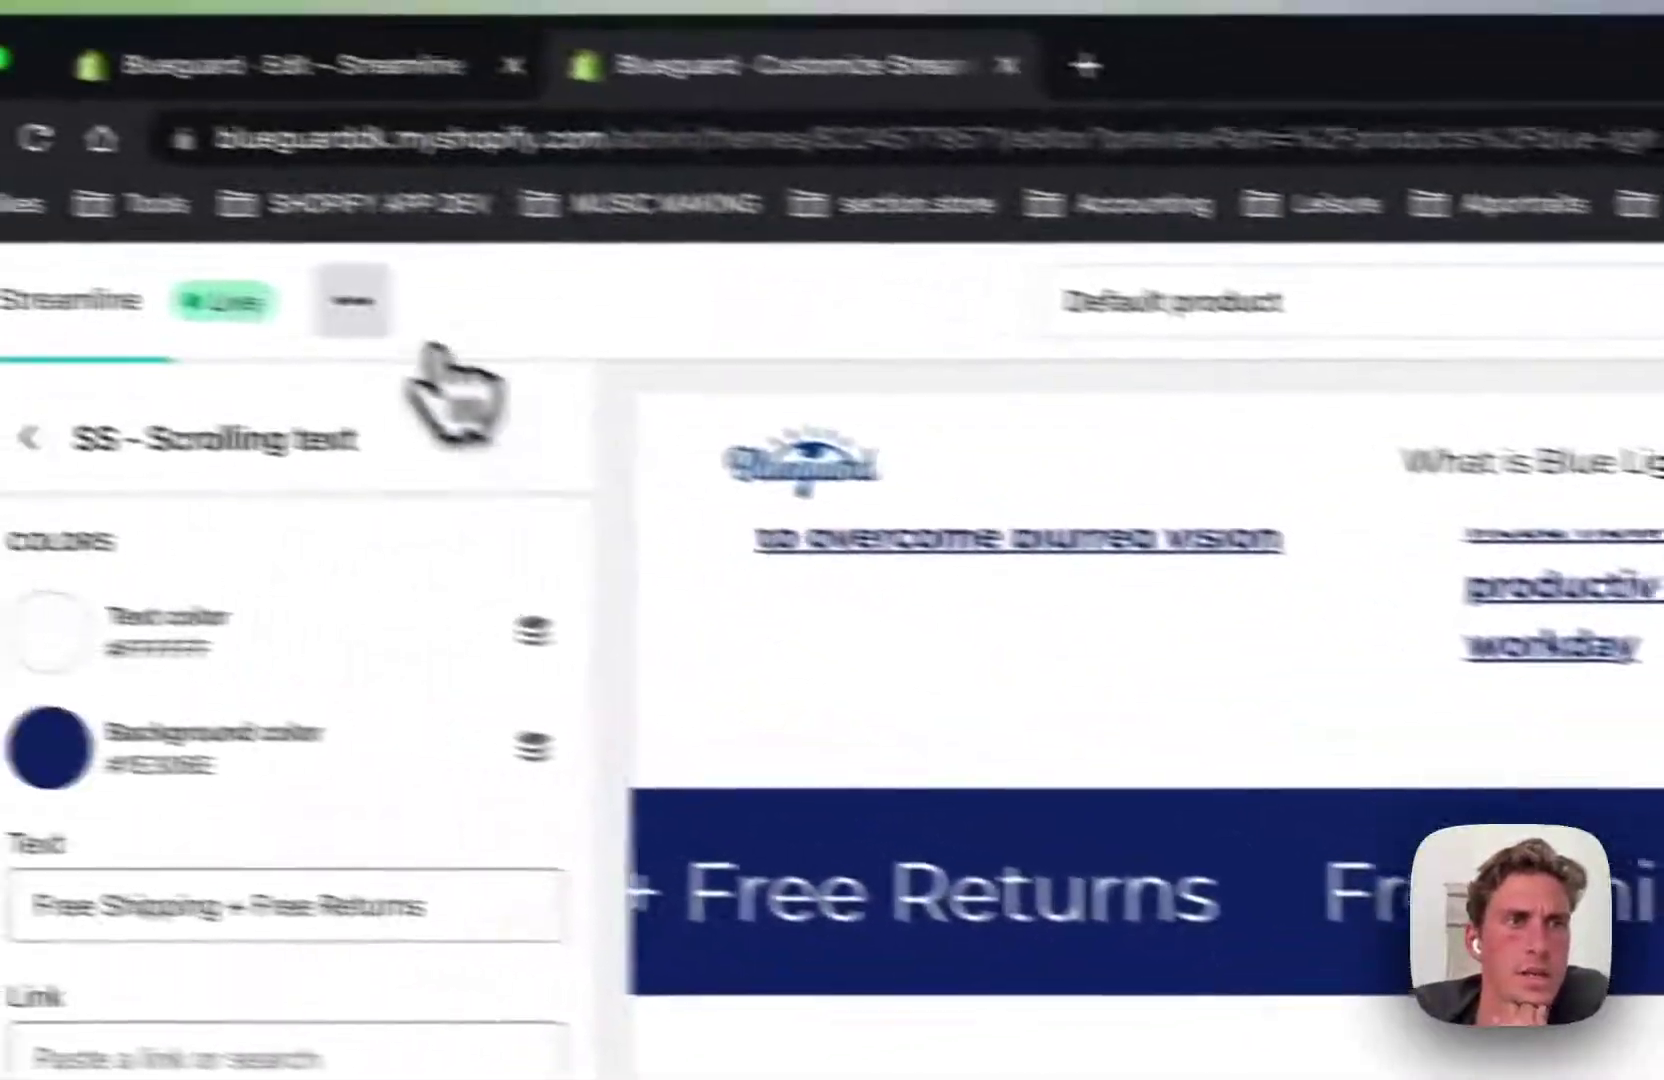
{"action": "left_click", "coordinate": [349, 297]}
{"action": "left_click", "coordinate": [275, 735]}
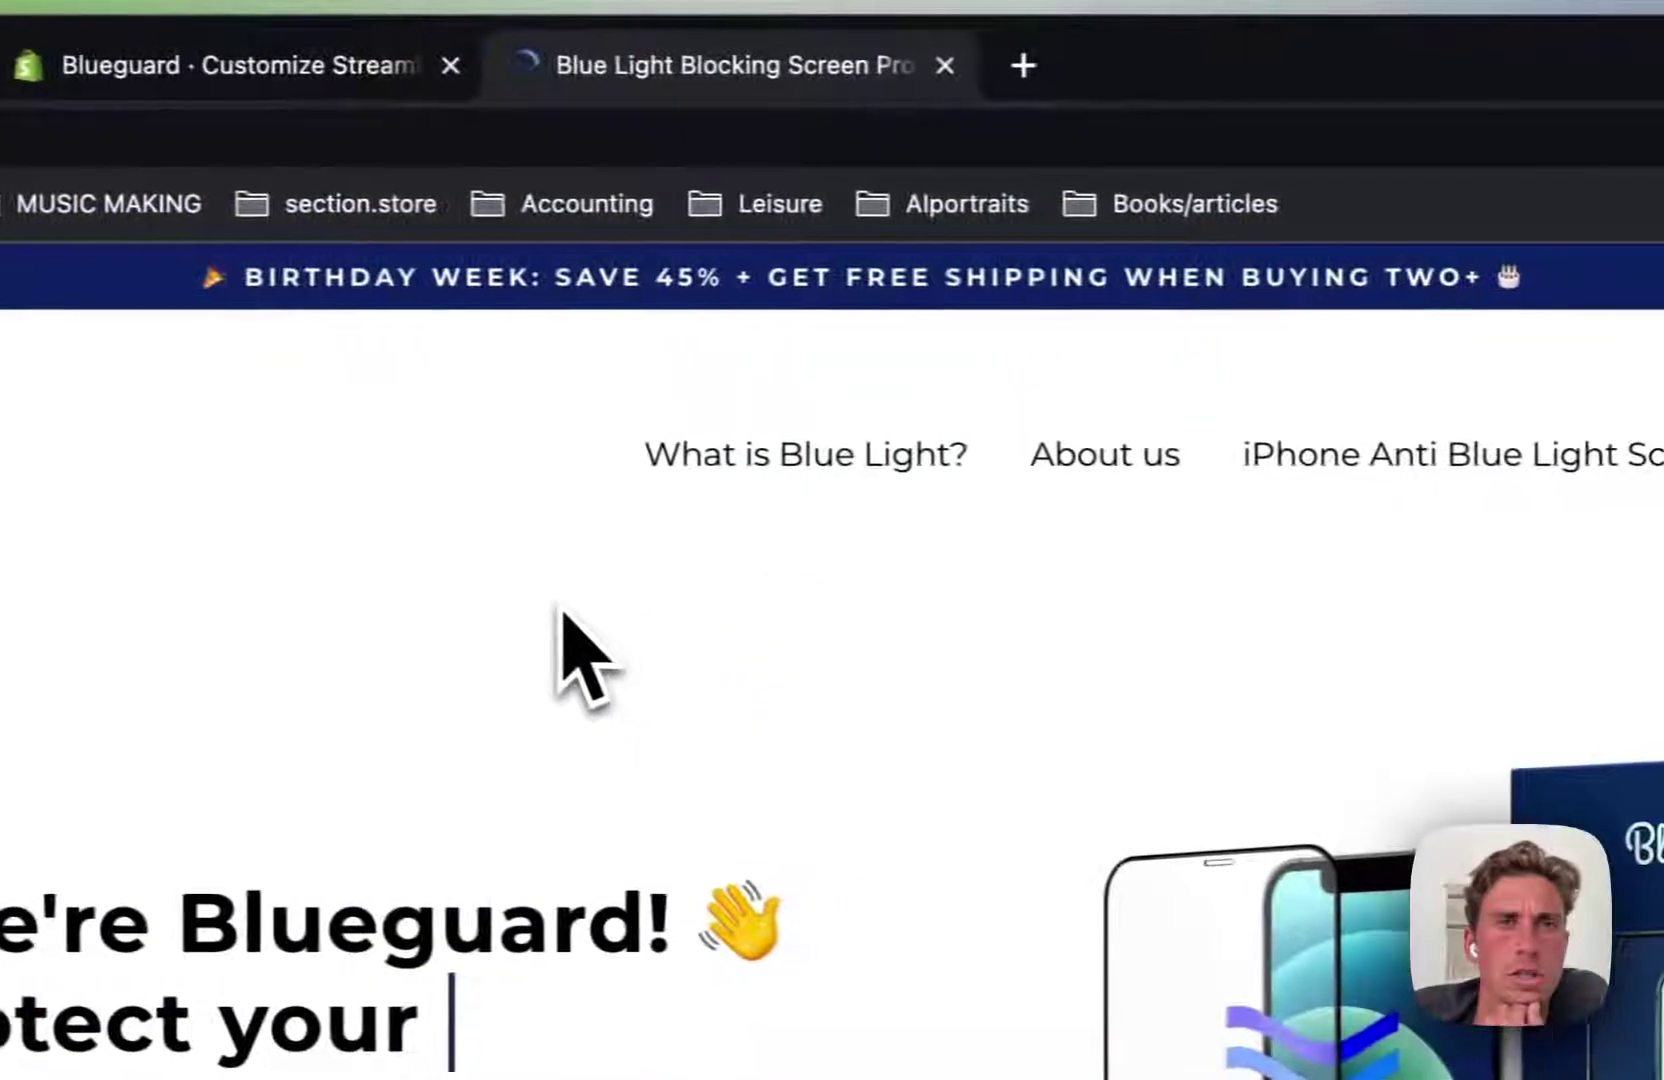
{"action": "scroll", "coordinate": [545, 620], "scroll_direction": "down", "scroll_amount": 5}
{"action": "scroll", "coordinate": [540, 615], "scroll_direction": "up", "scroll_amount": 5}
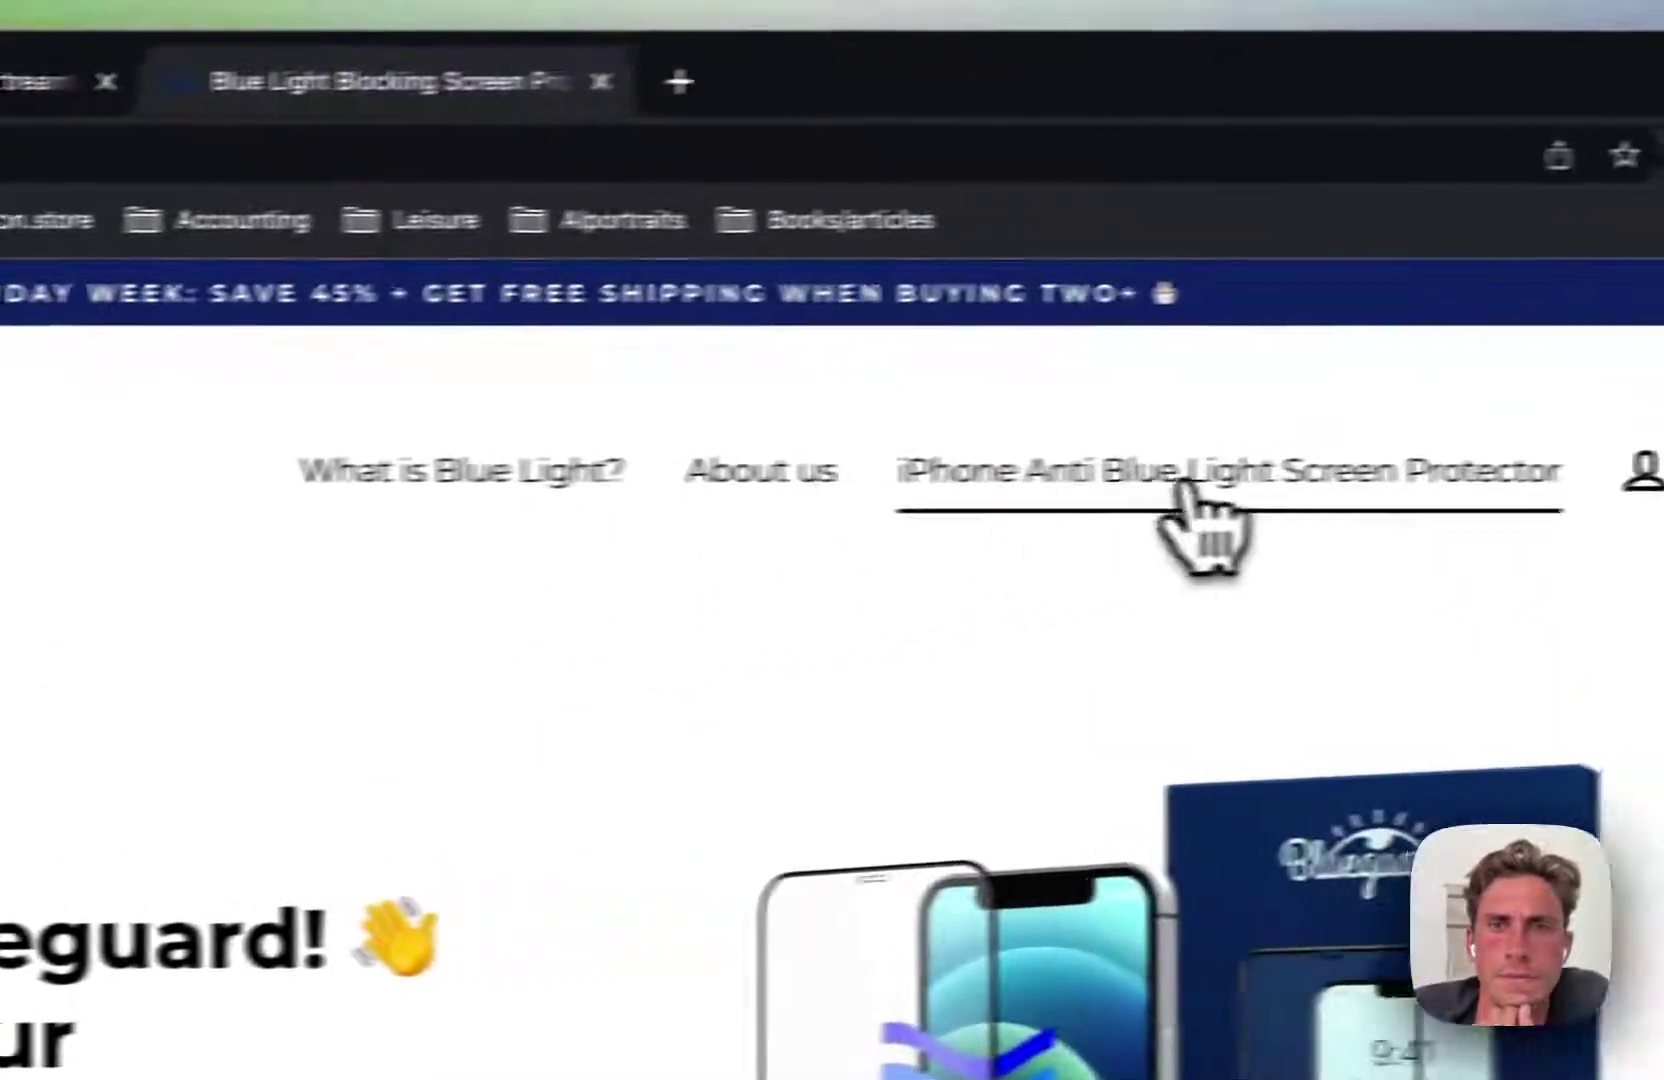
Check the navy bar on the iPhone Anti Blue Light Screen Protector page, then return to the customizer.
{"action": "left_click", "coordinate": [1198, 495]}
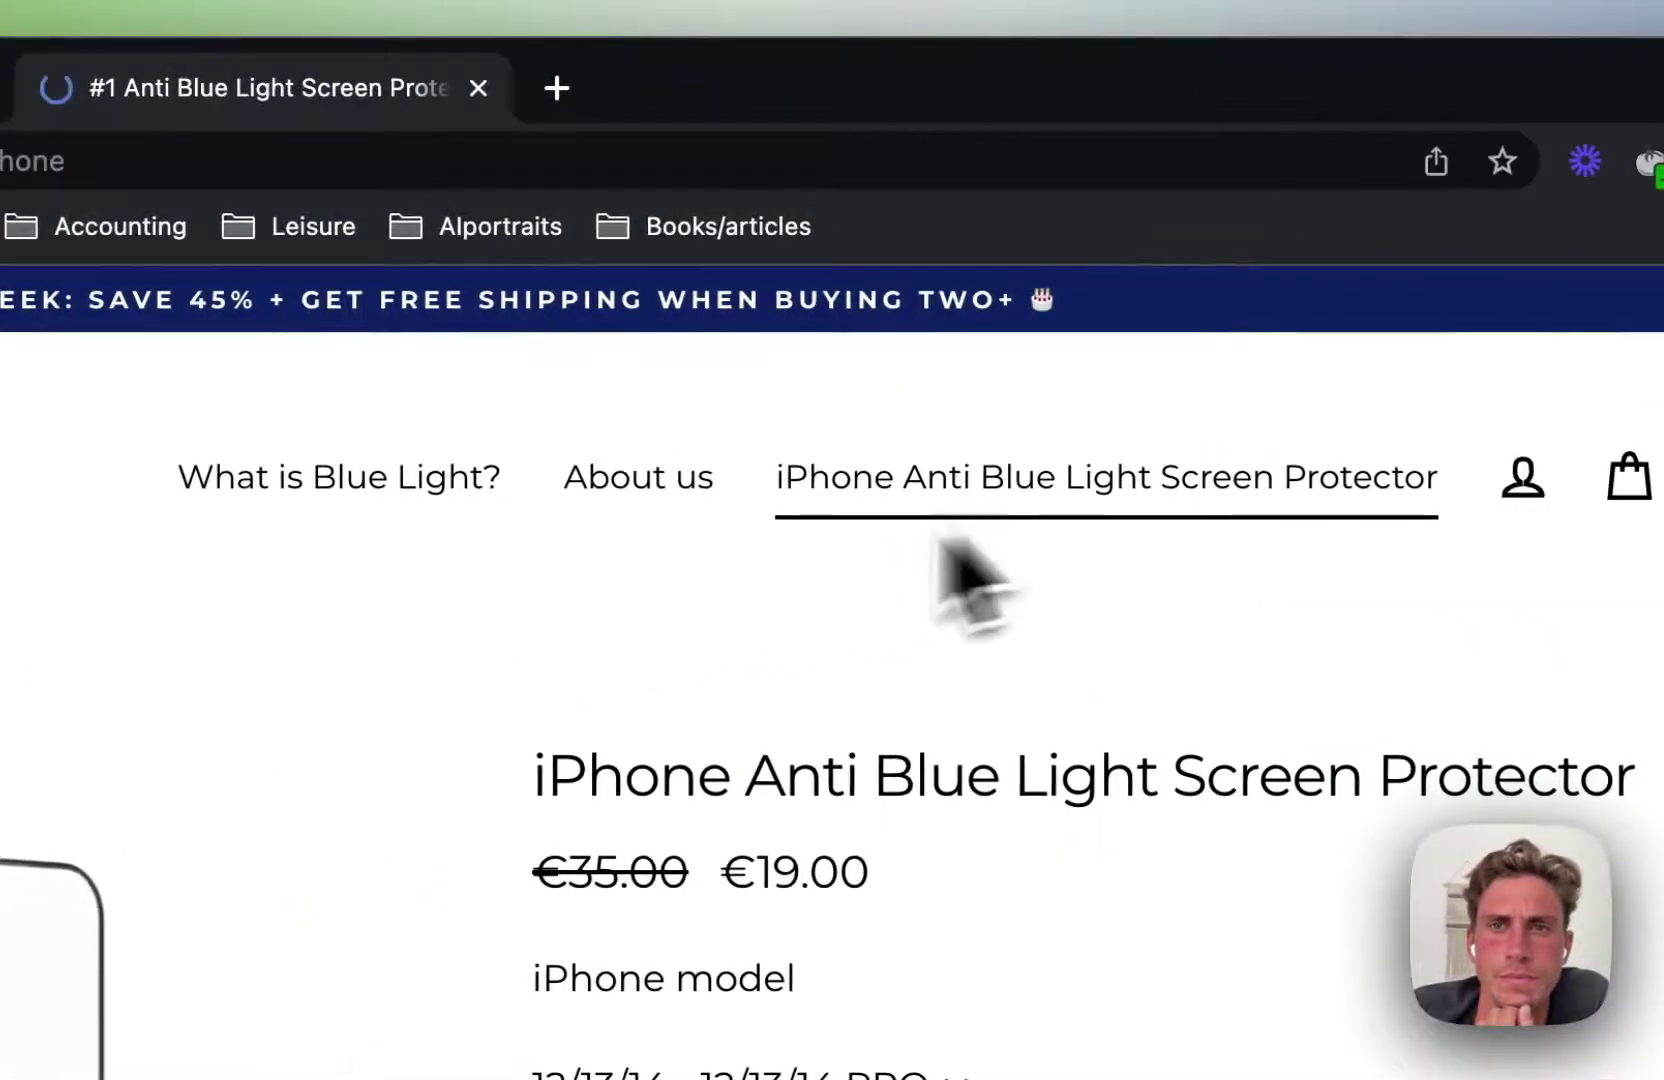
{"action": "scroll", "coordinate": [576, 631], "scroll_direction": "down", "scroll_amount": 10}
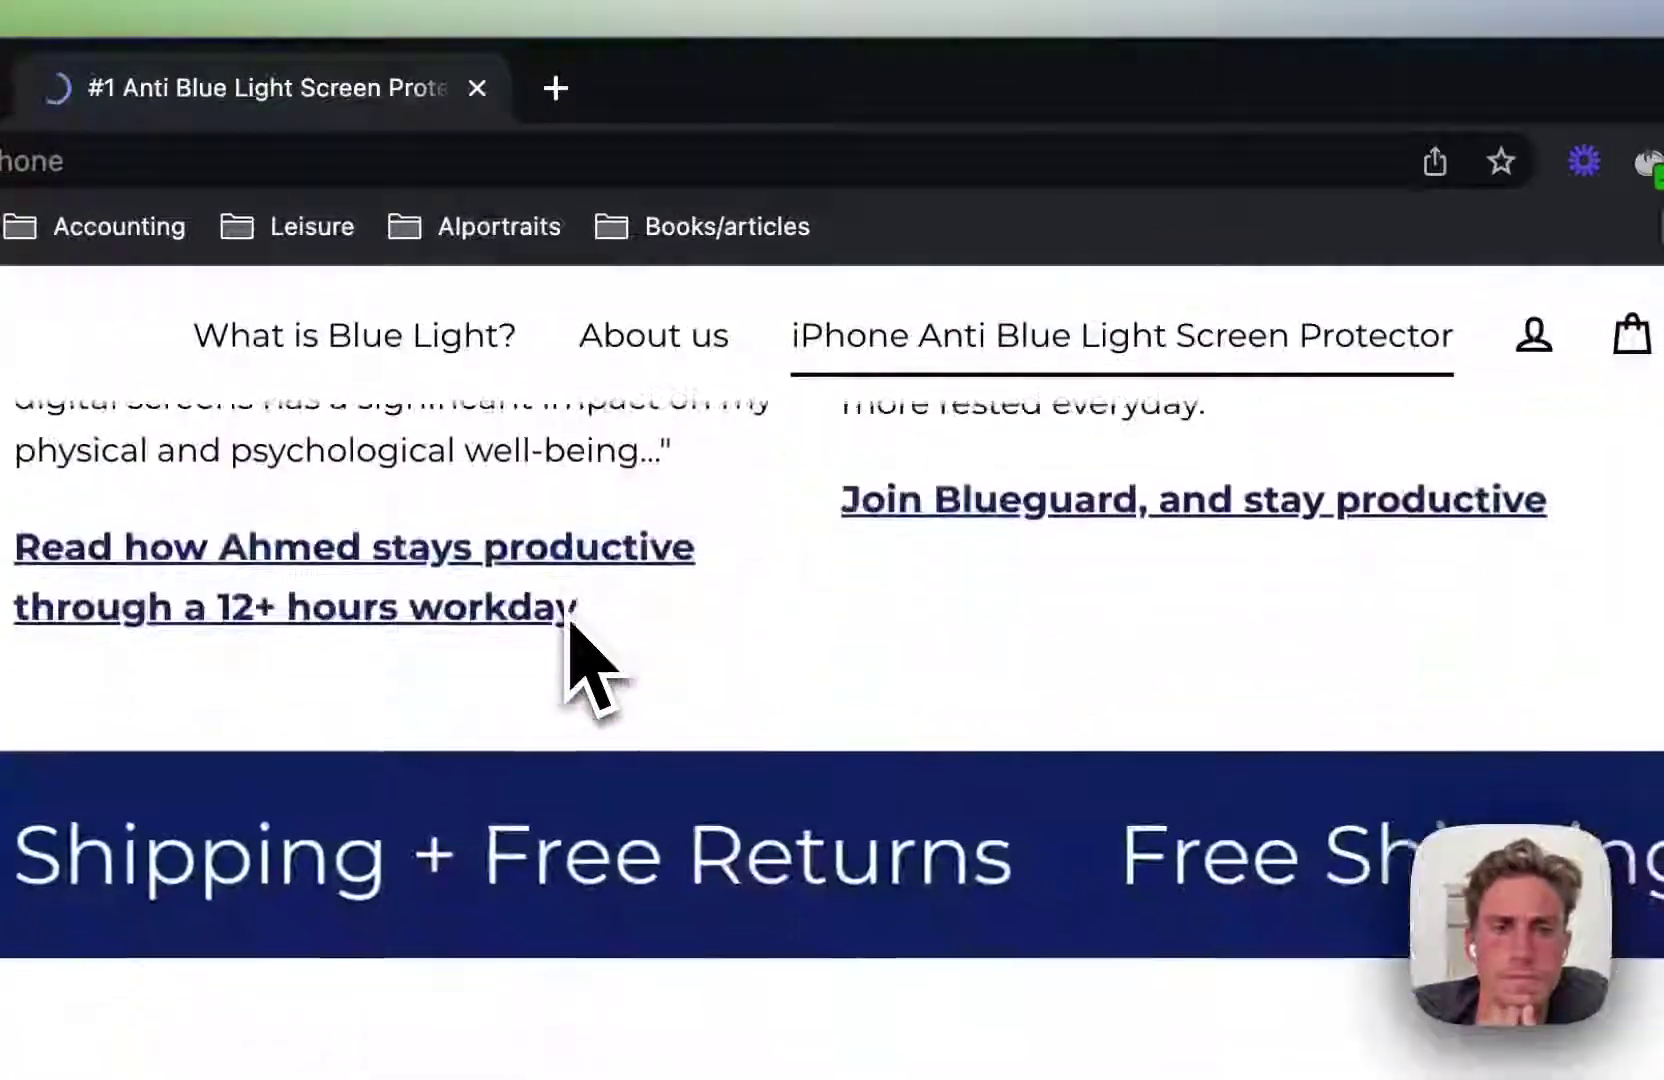
{"action": "scroll", "coordinate": [576, 655], "scroll_direction": "up", "scroll_amount": 3}
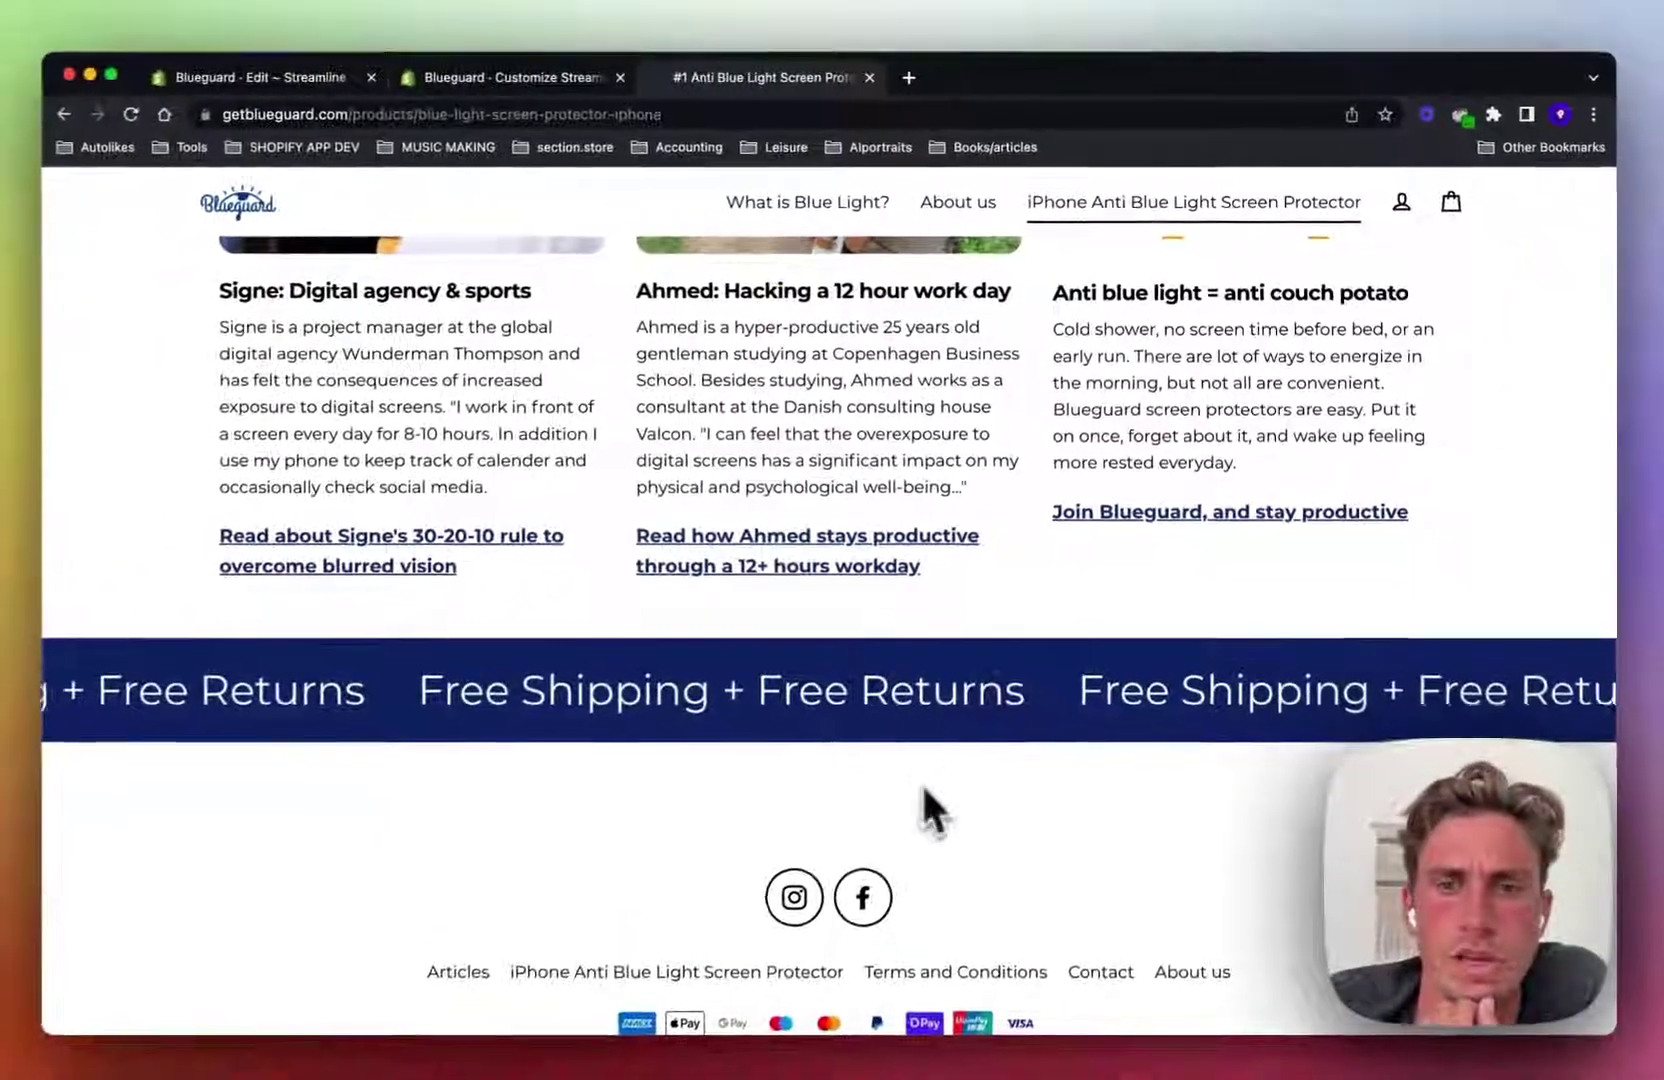
{"action": "scroll", "coordinate": [790, 640], "scroll_direction": "up", "scroll_amount": 15}
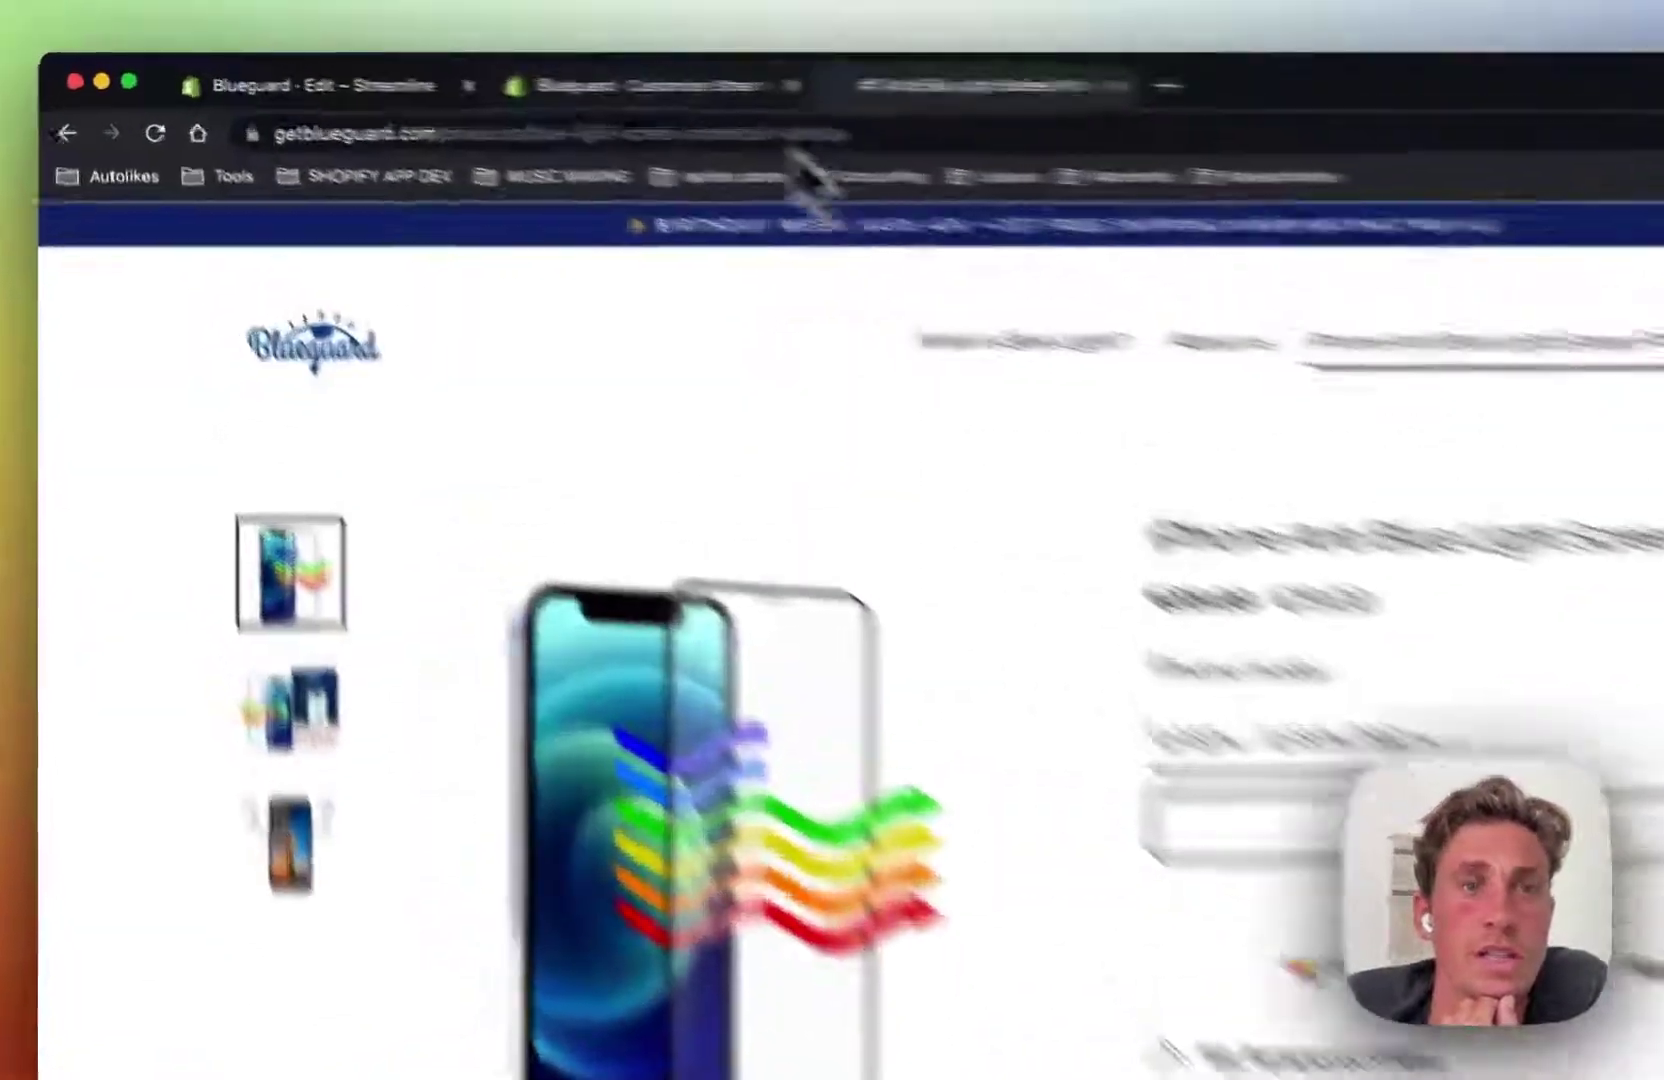
{"action": "left_click", "coordinate": [515, 77]}
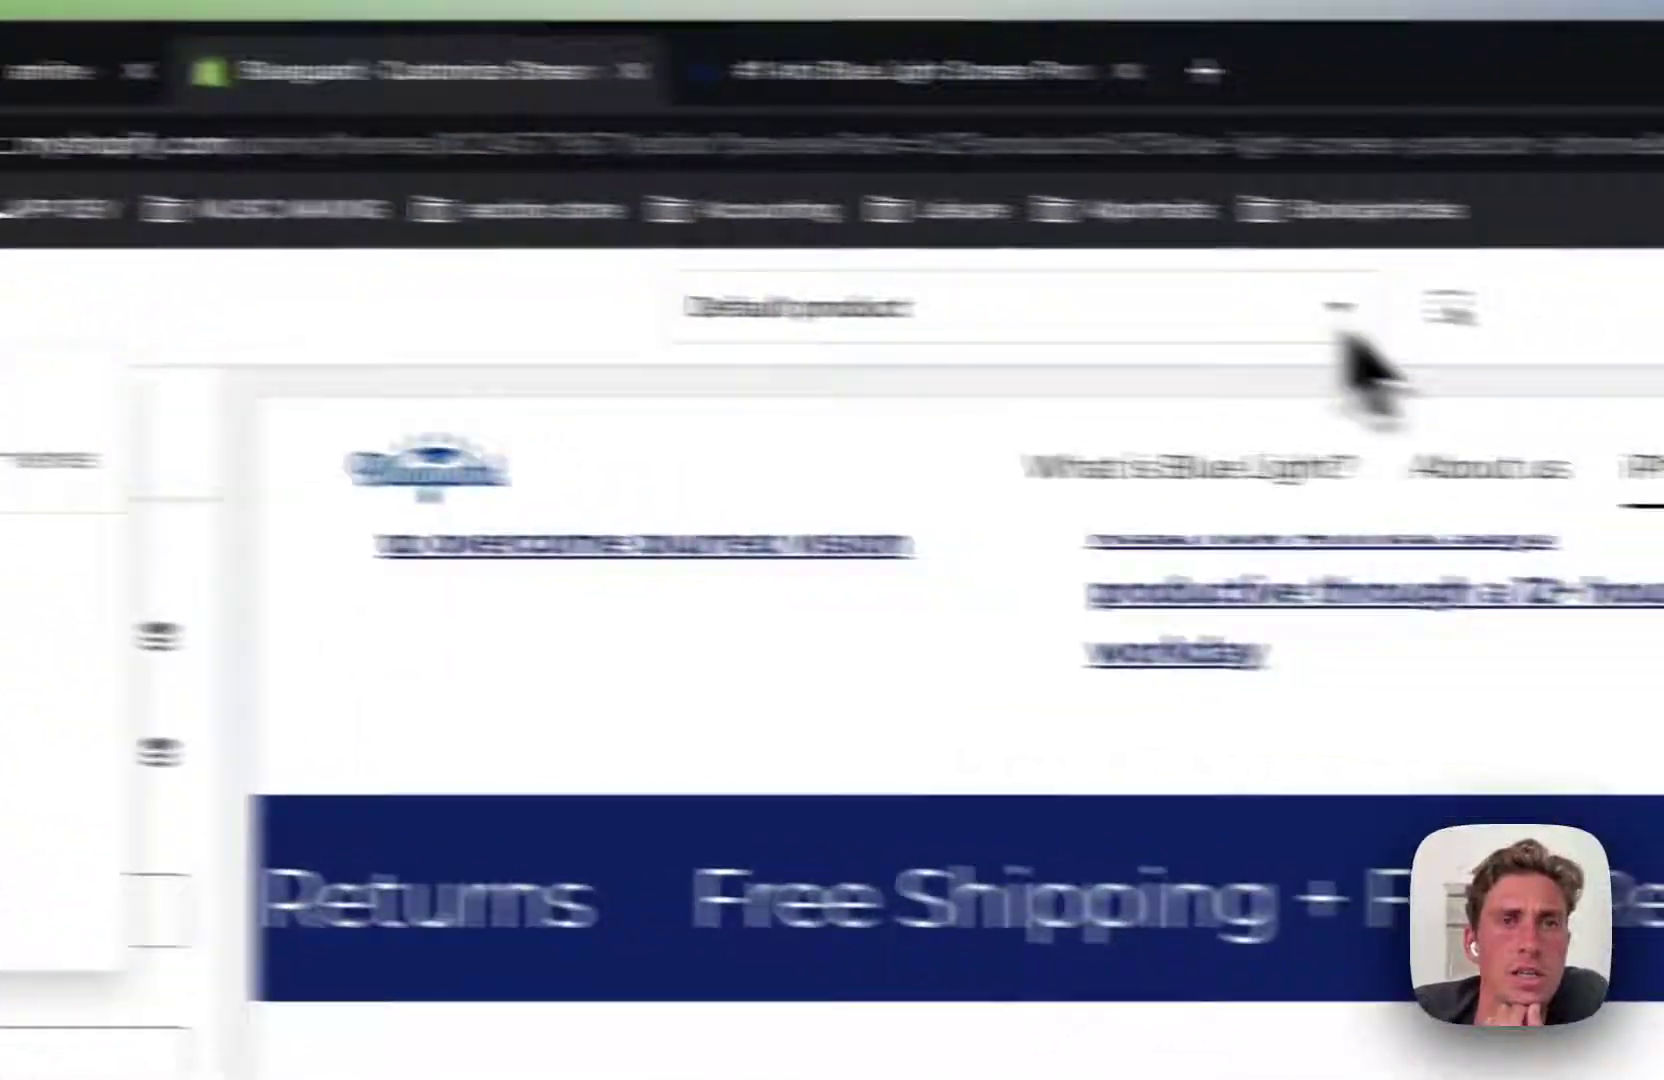
Preview the about-us page template in the customizer.
{"action": "left_click", "coordinate": [1340, 322]}
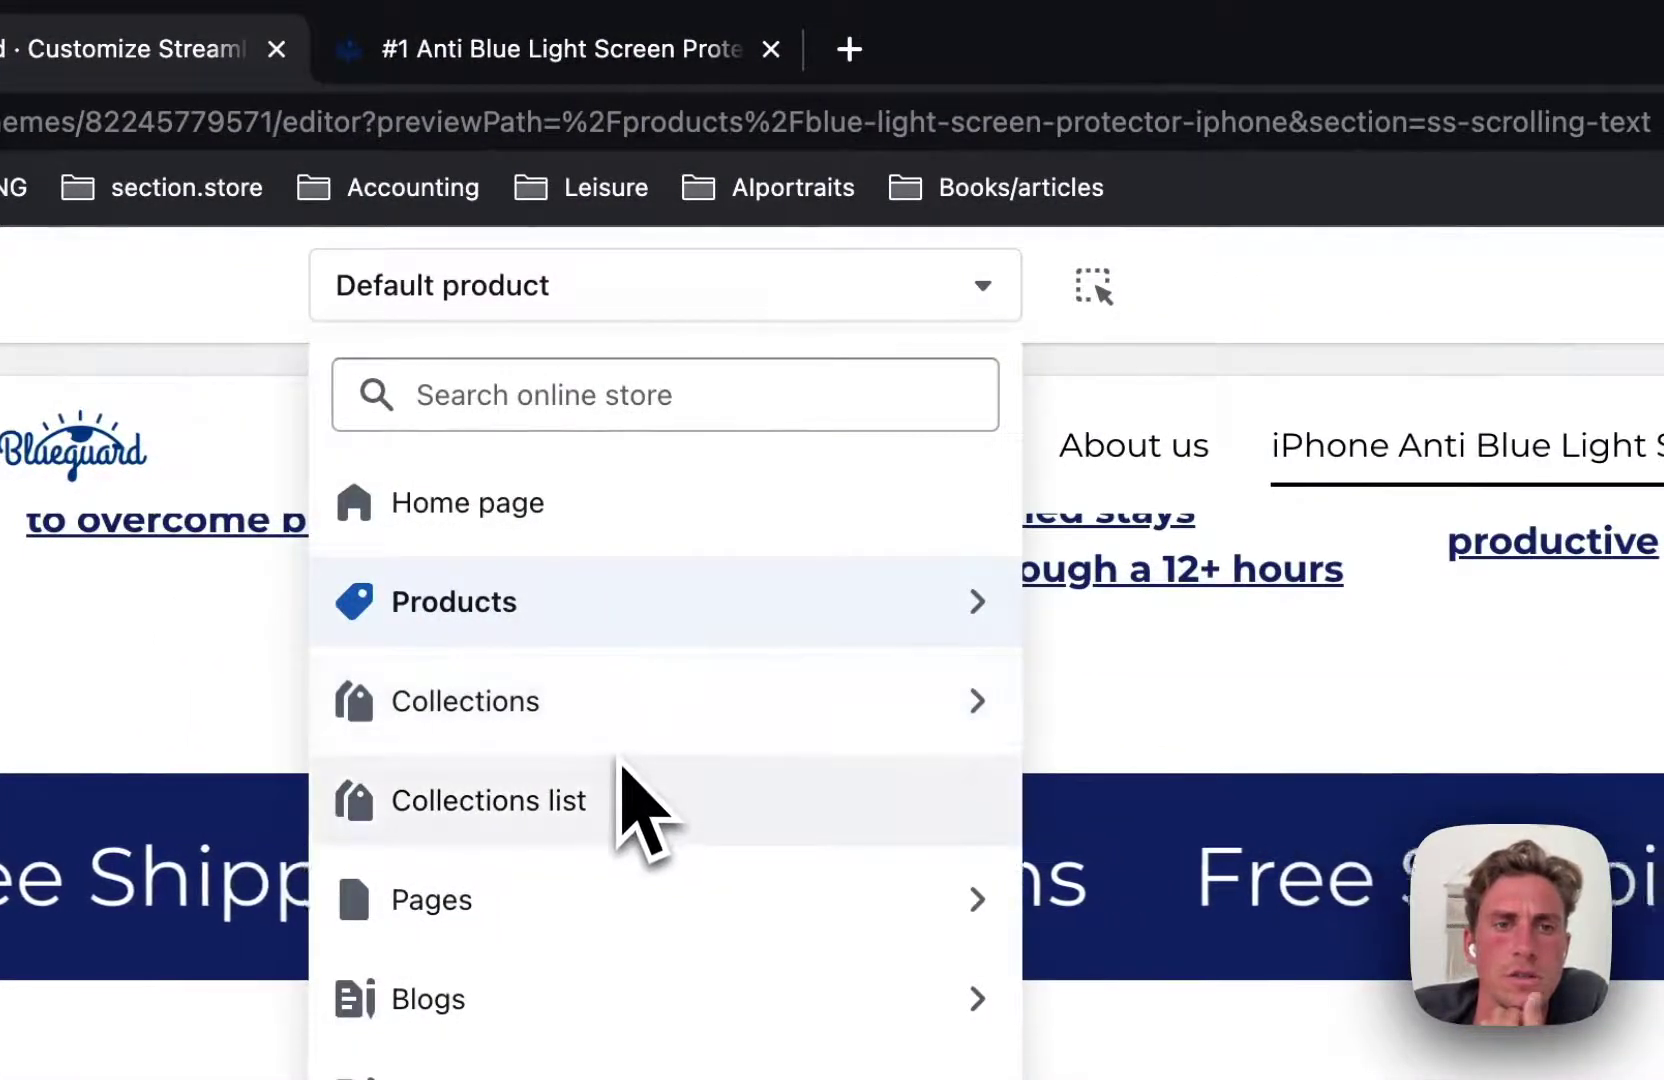
{"action": "scroll", "coordinate": [614, 800], "scroll_direction": "down", "scroll_amount": 1}
{"action": "left_click", "coordinate": [600, 860]}
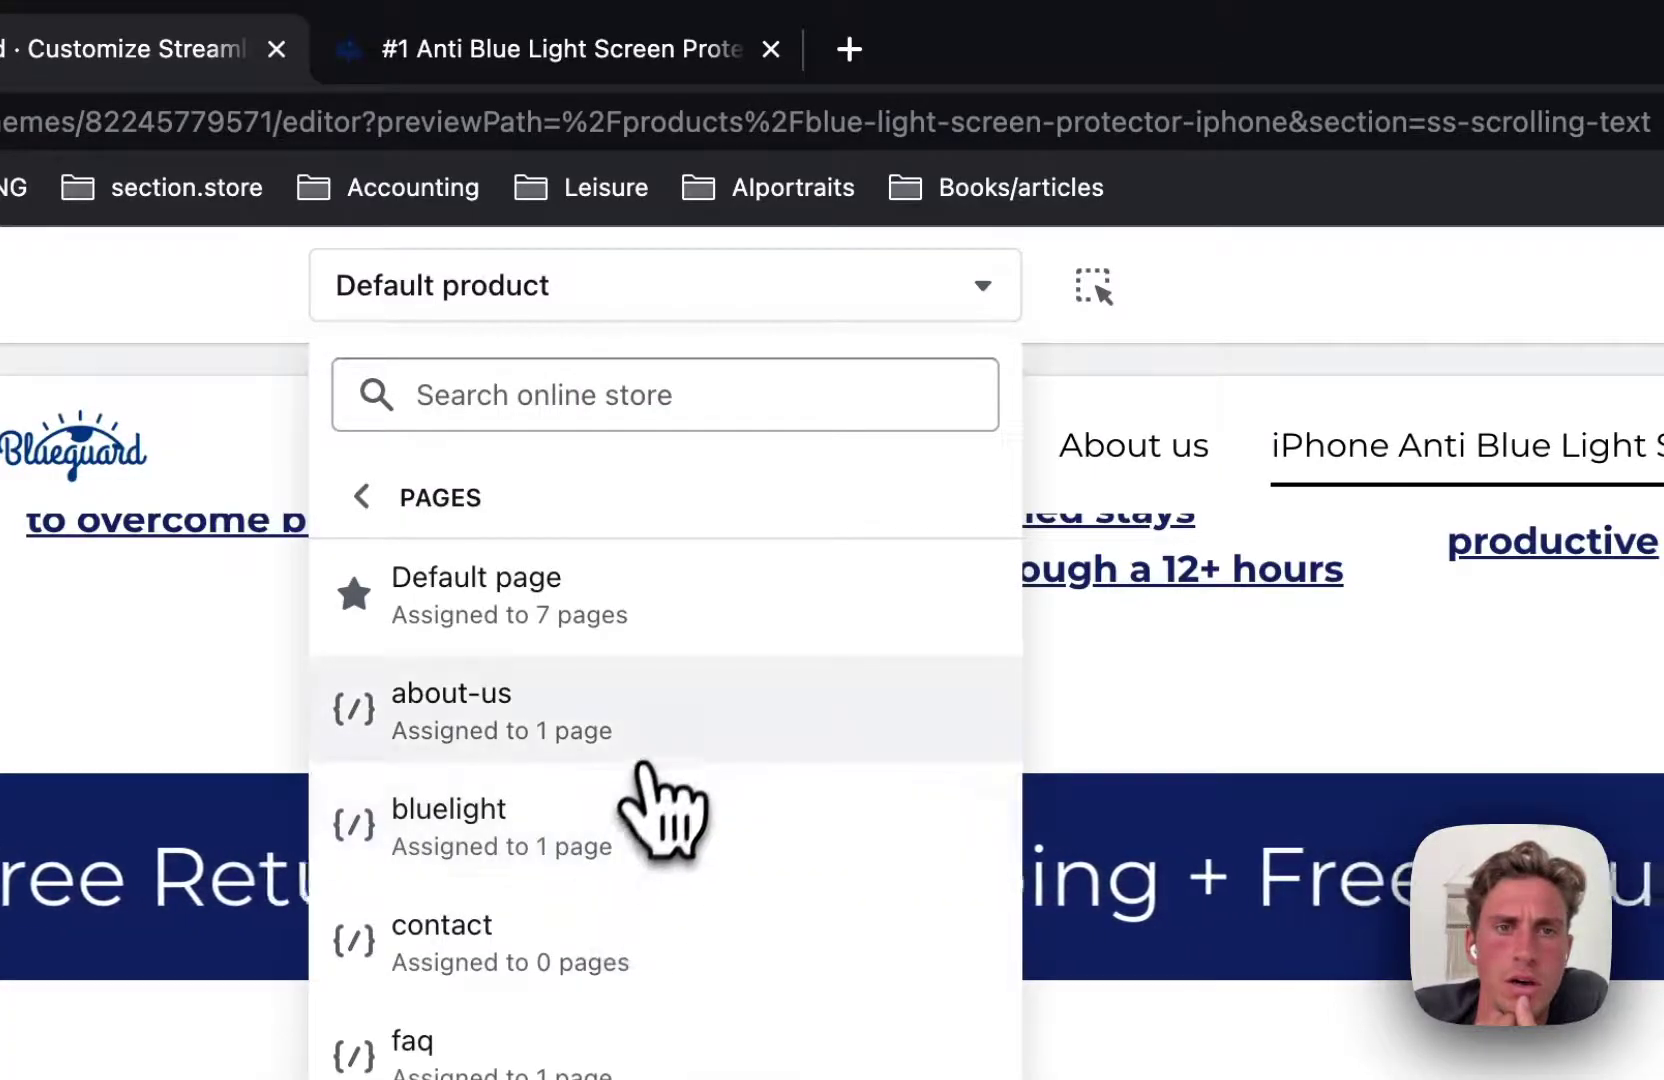
{"action": "left_click", "coordinate": [637, 722]}
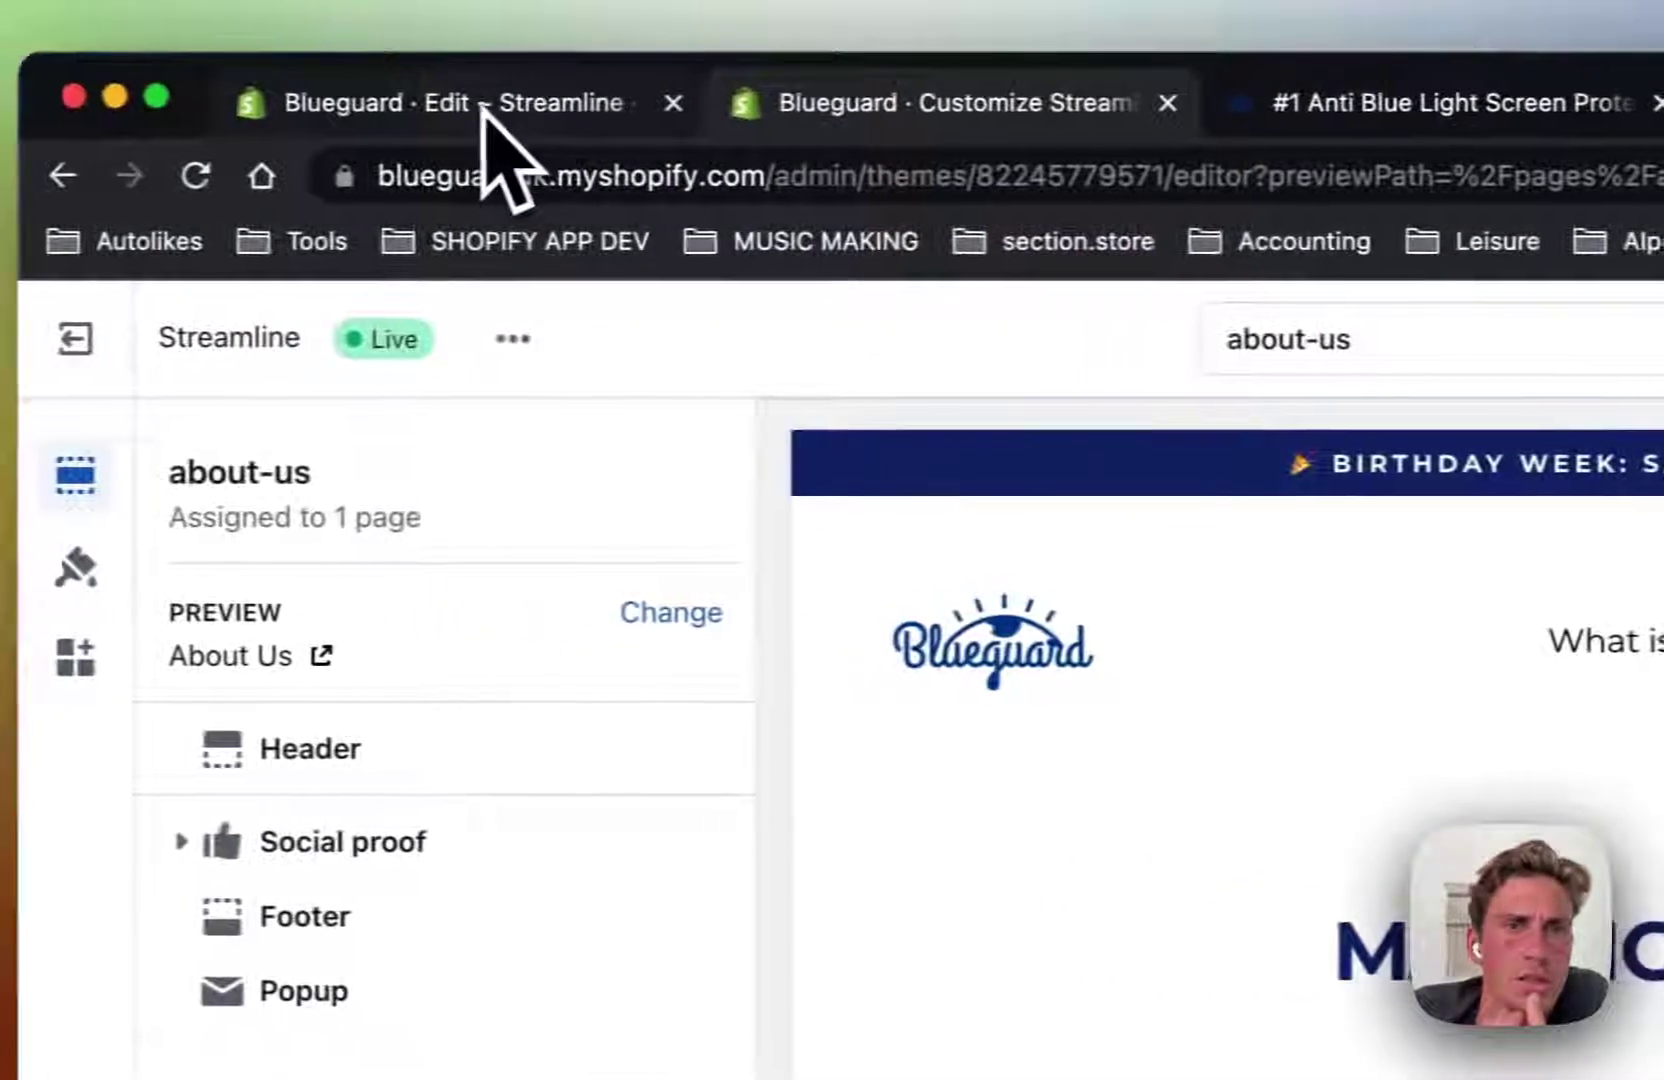
In the code editor, clear the file search and scroll to page.about-us.liquid.
{"action": "left_click", "coordinate": [513, 103]}
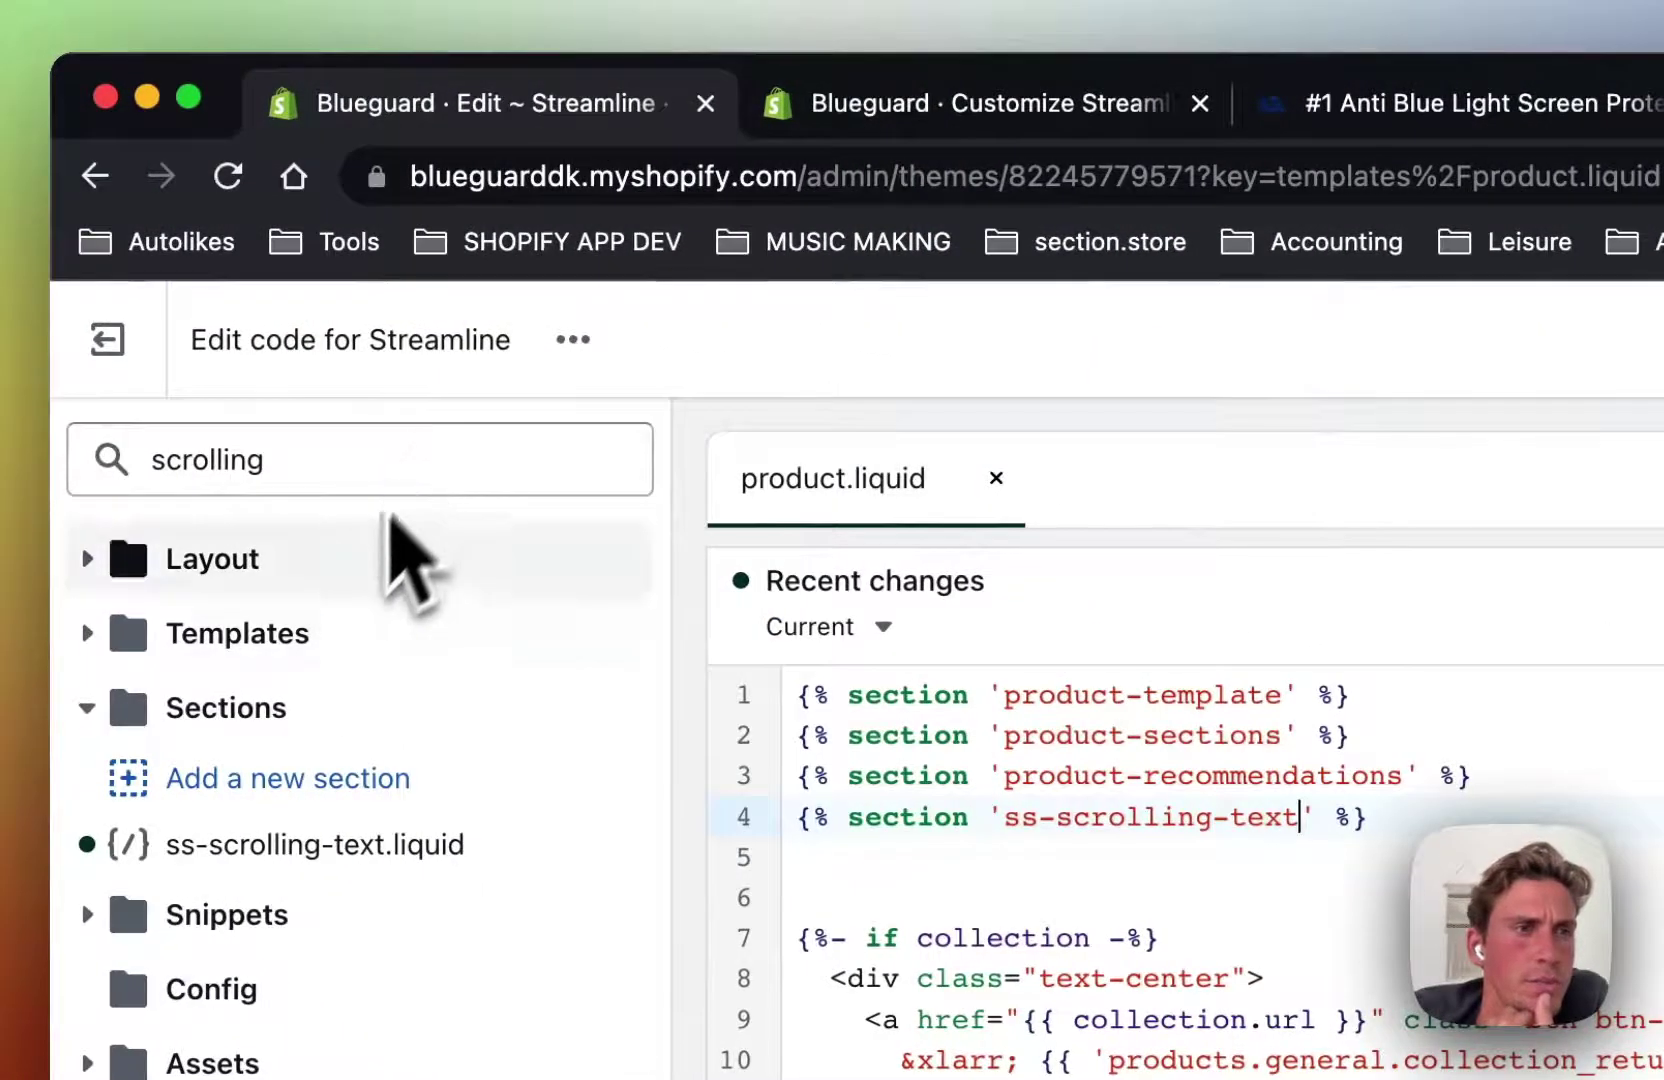
{"action": "key", "text": "BackSpace"}
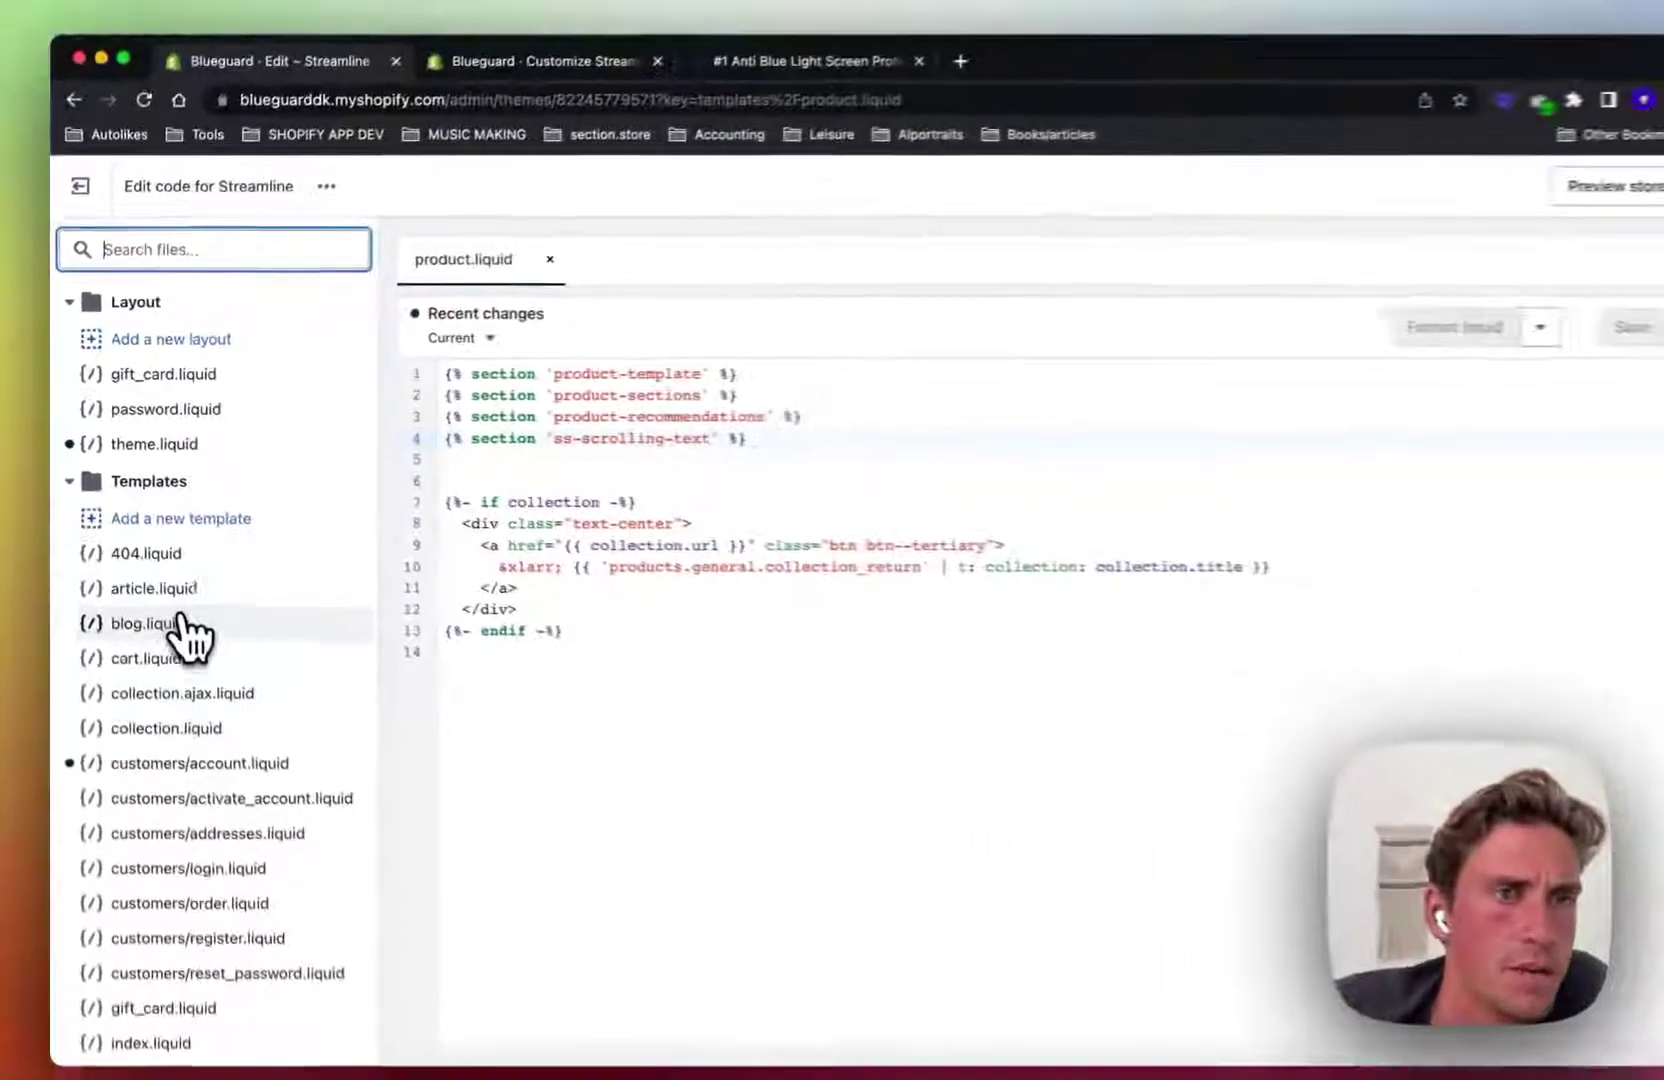
{"action": "scroll", "coordinate": [186, 628], "scroll_direction": "down", "scroll_amount": 4}
{"action": "scroll", "coordinate": [186, 625], "scroll_direction": "down", "scroll_amount": 6}
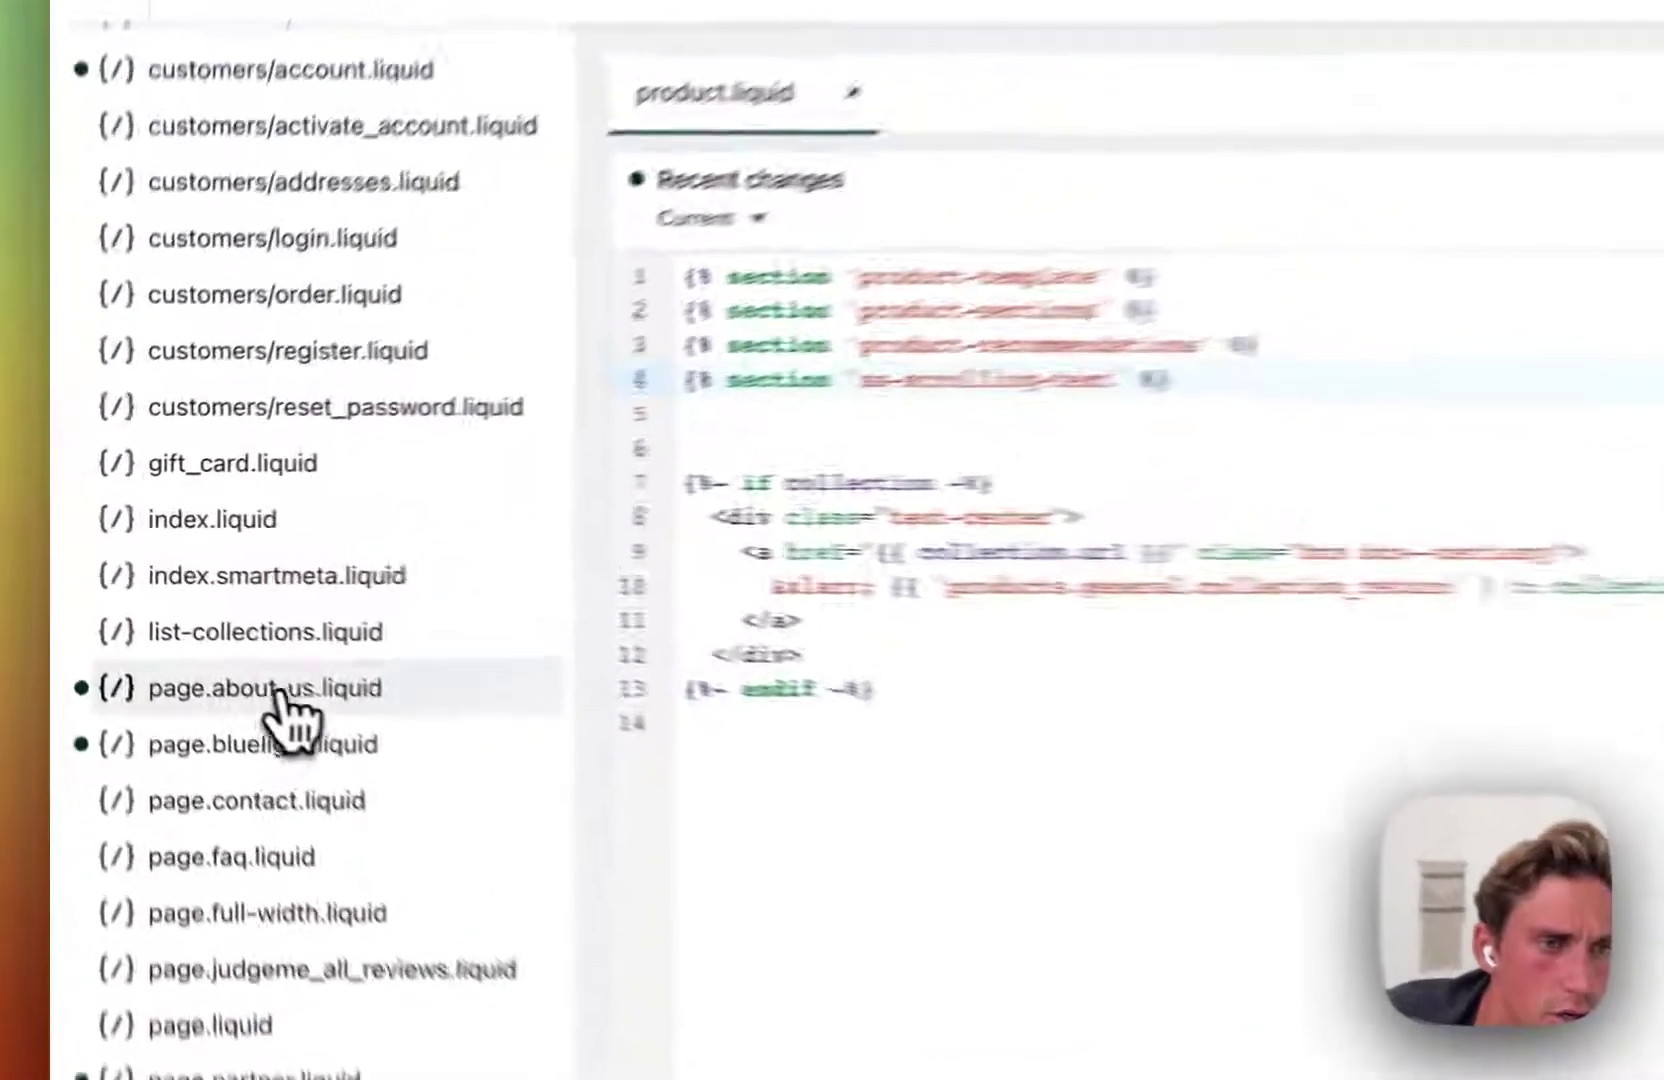
Open page.about-us.liquid and add blank lines at its top.
{"action": "left_click", "coordinate": [150, 616]}
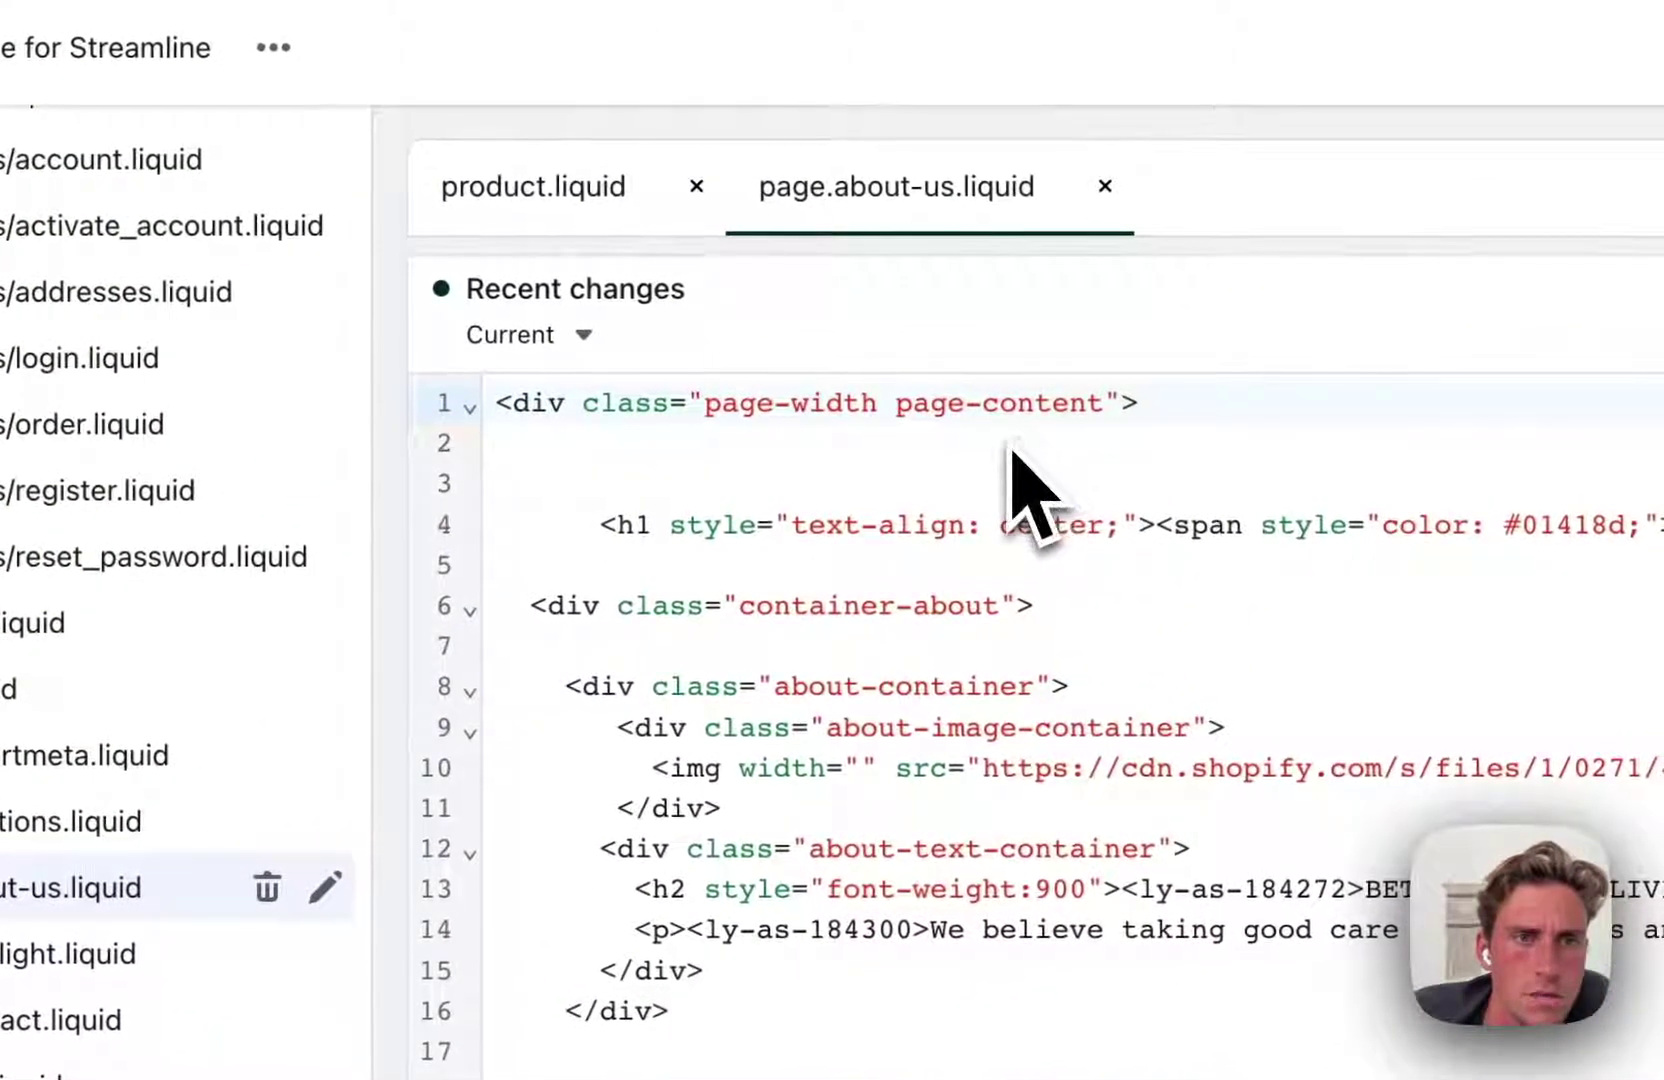
{"action": "scroll", "coordinate": [988, 440], "scroll_direction": "down", "scroll_amount": 2}
{"action": "scroll", "coordinate": [988, 440], "scroll_direction": "up", "scroll_amount": 2}
{"action": "scroll", "coordinate": [952, 465], "scroll_direction": "down", "scroll_amount": 5}
{"action": "scroll", "coordinate": [847, 520], "scroll_direction": "up", "scroll_amount": 5}
{"action": "key", "text": "Return"}
{"action": "key", "text": "Return"}
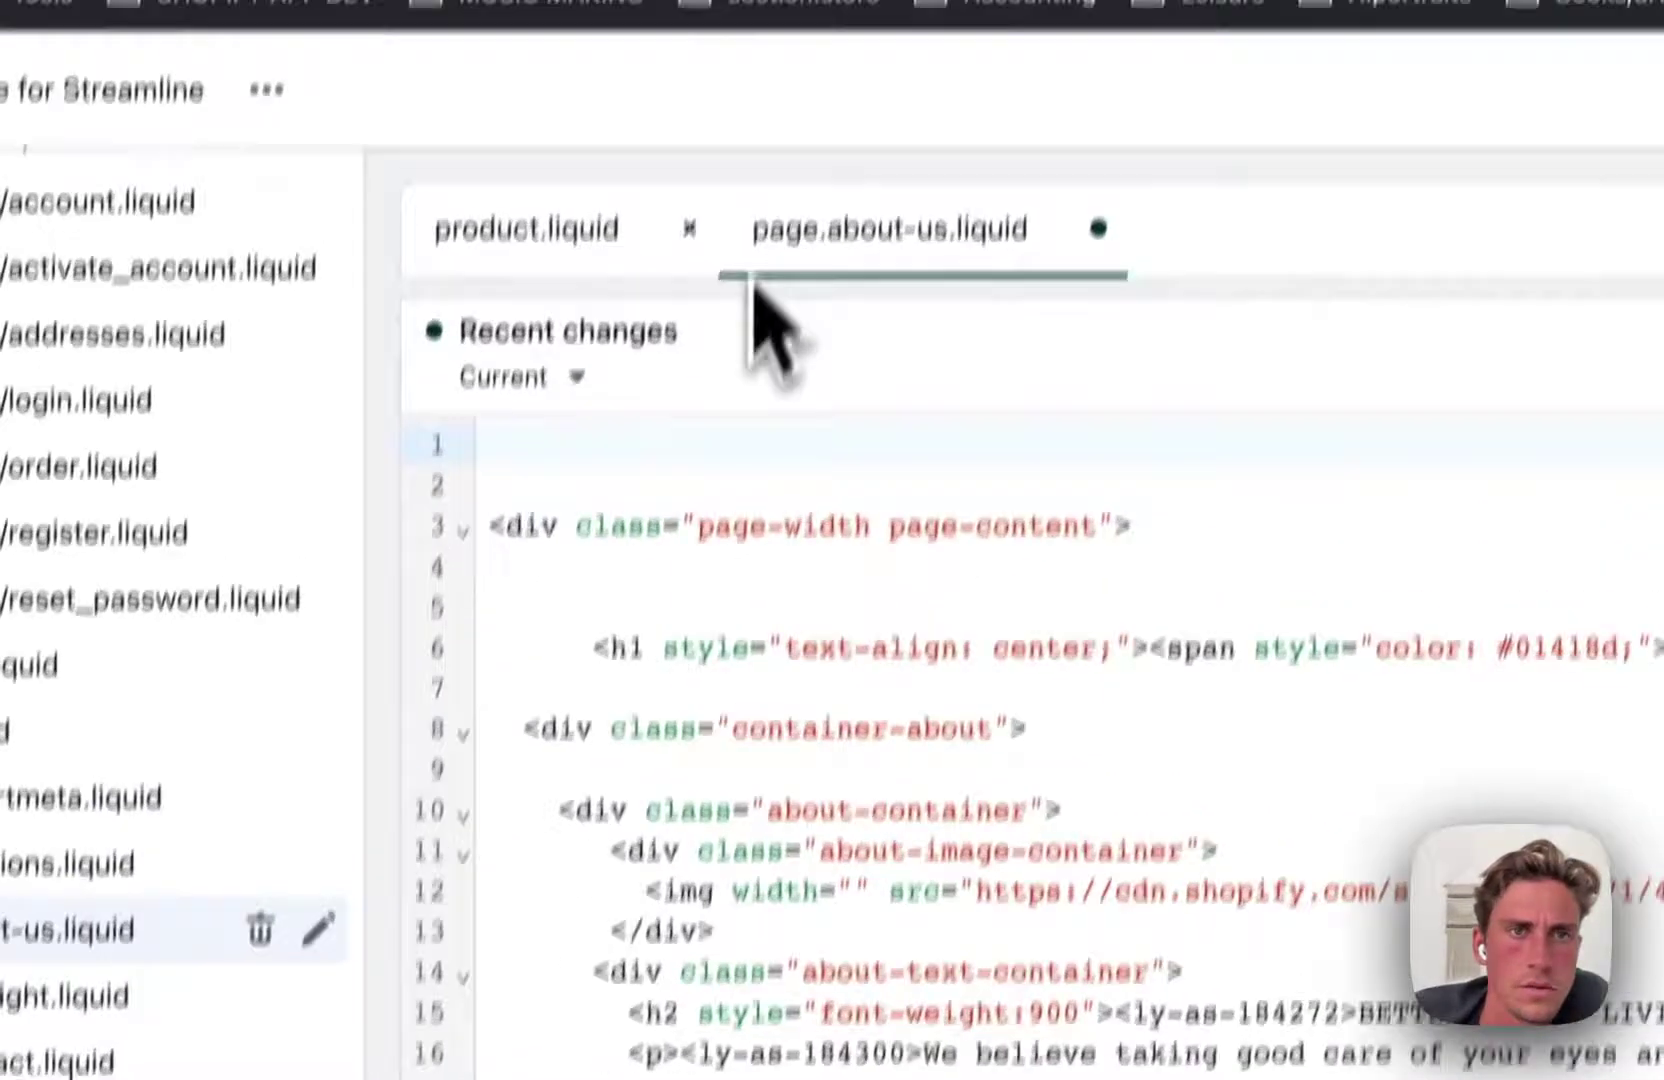
Copy the ss-scrolling-text section tag from product.liquid into line 1 of page.about-us.liquid and save.
{"action": "left_click", "coordinate": [590, 187]}
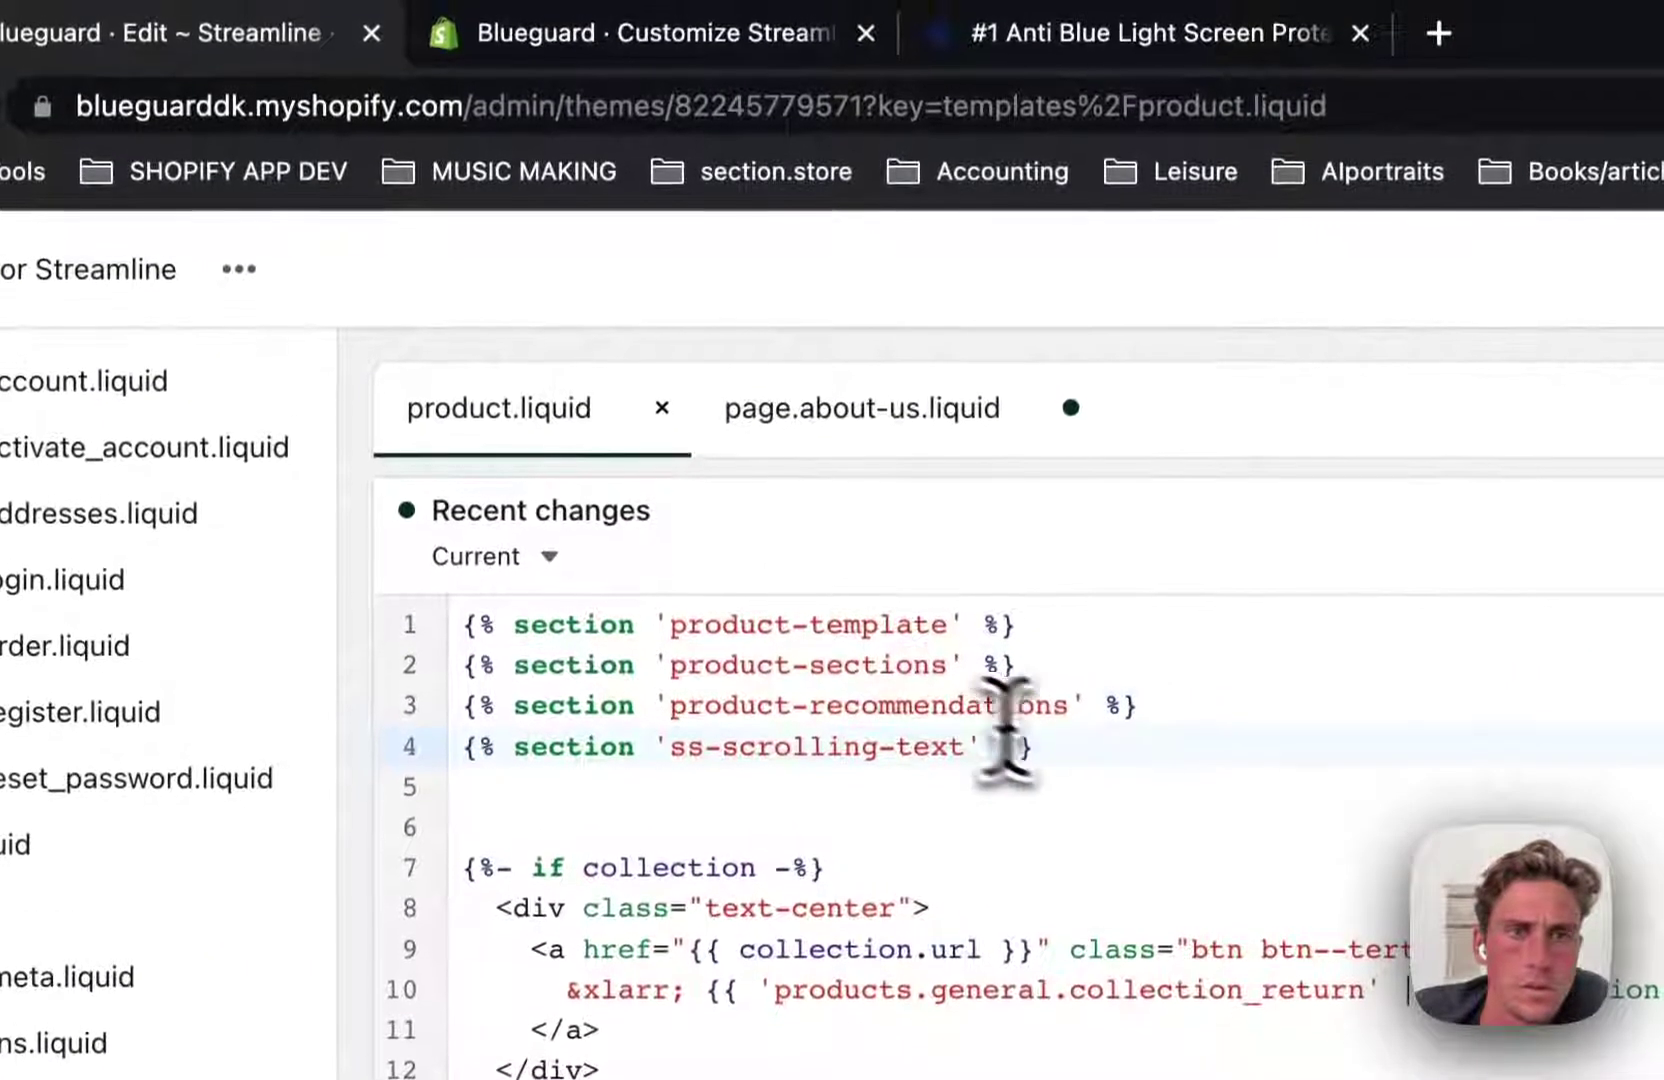
{"action": "left_click_drag", "start_coordinate": [1003, 745], "coordinate": [672, 750]}
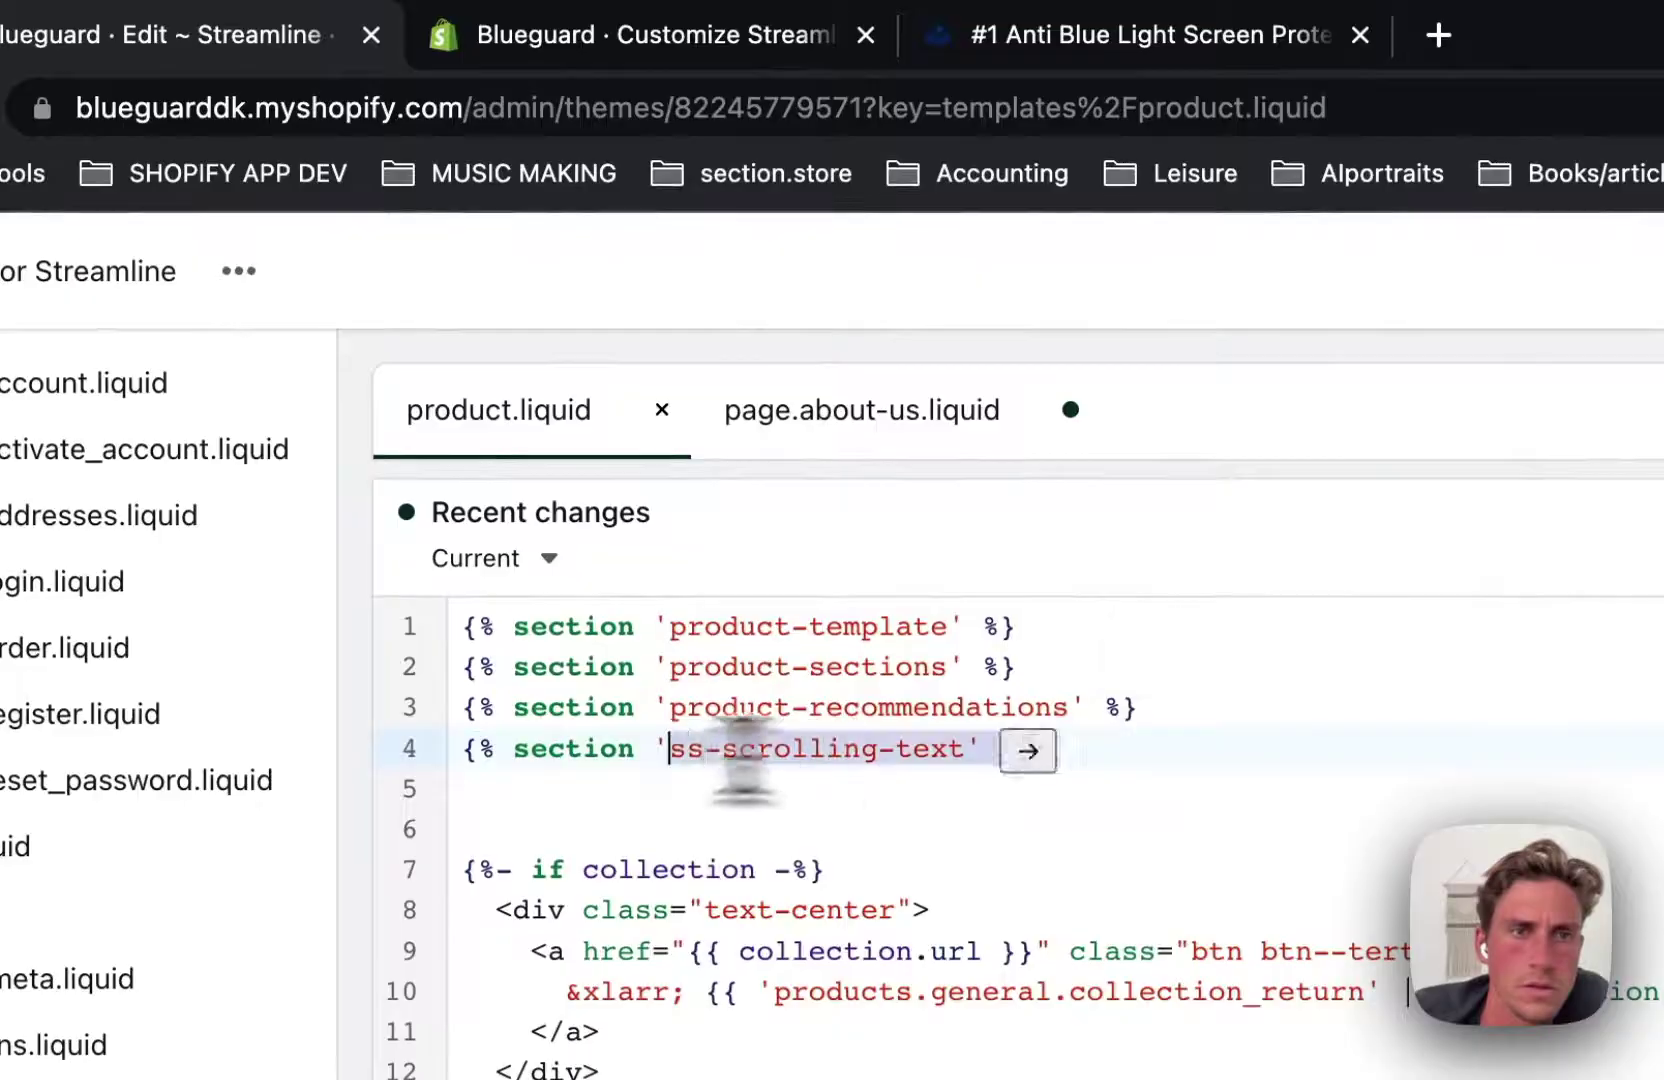
{"action": "left_click", "coordinate": [860, 415]}
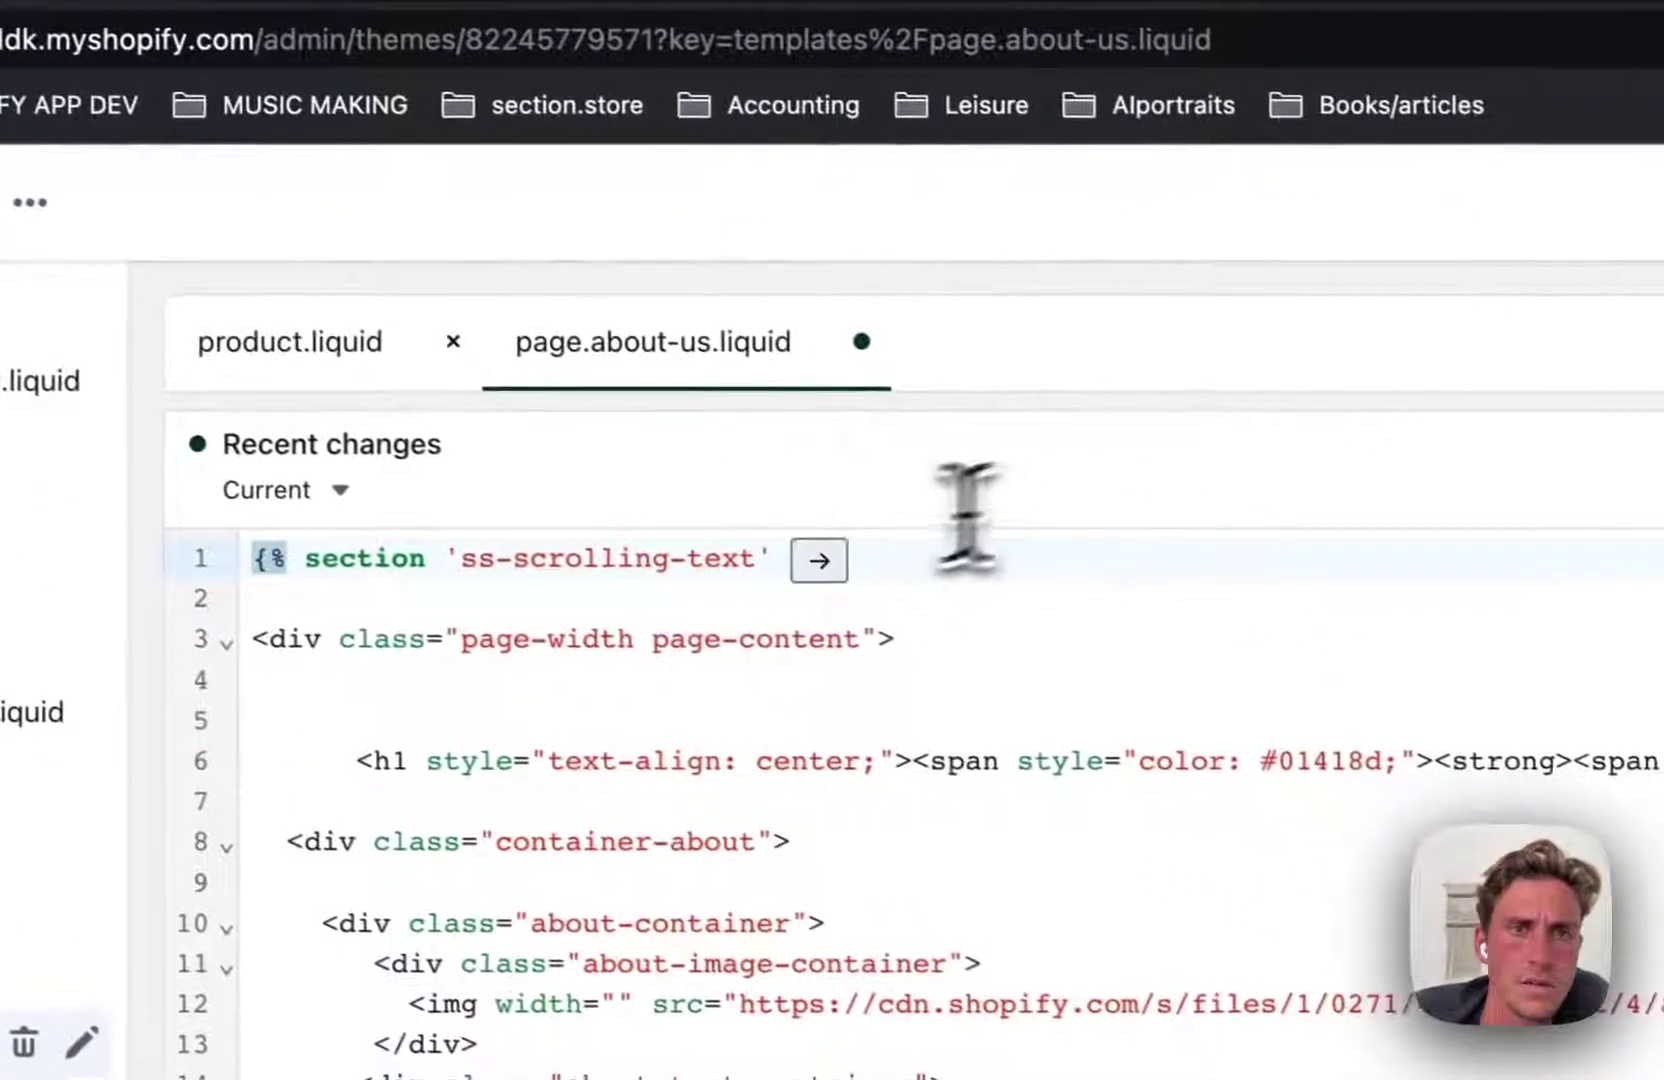
{"action": "left_click", "coordinate": [935, 626]}
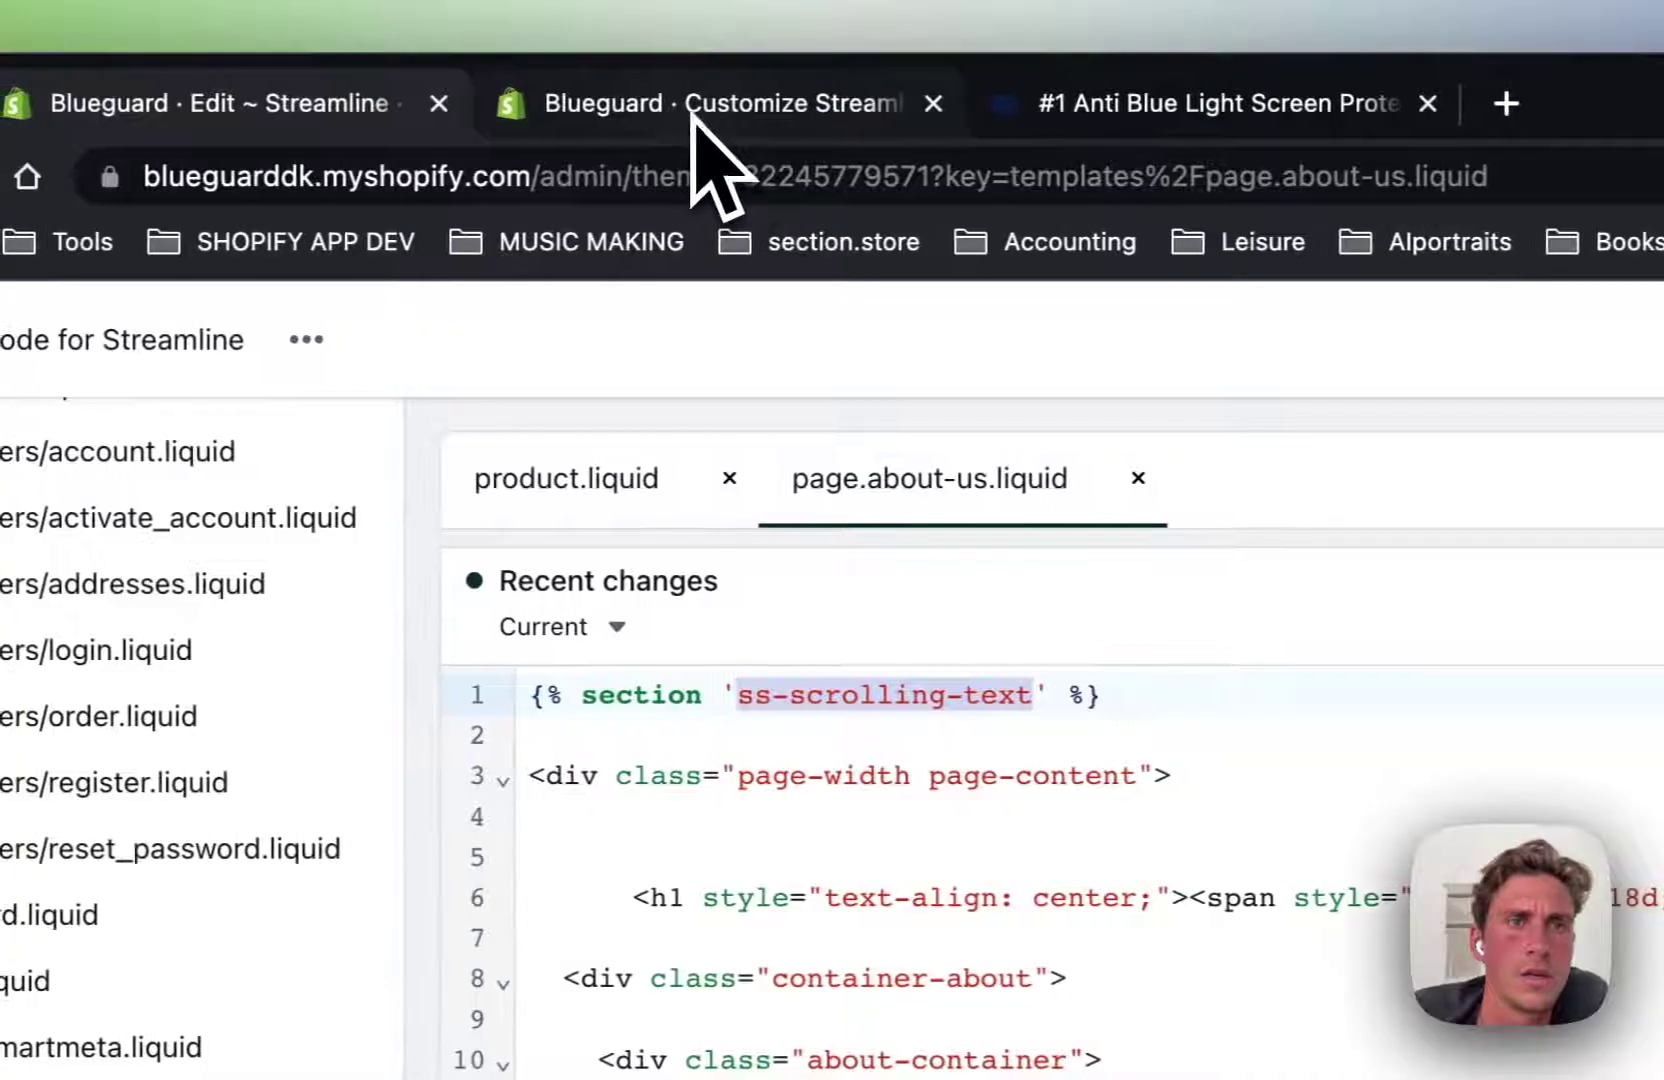
{"action": "left_click", "coordinate": [670, 108]}
Reload the theme customizer so the About us preview shows the navy scrolling-text bar.
{"action": "key", "text": "super+r"}
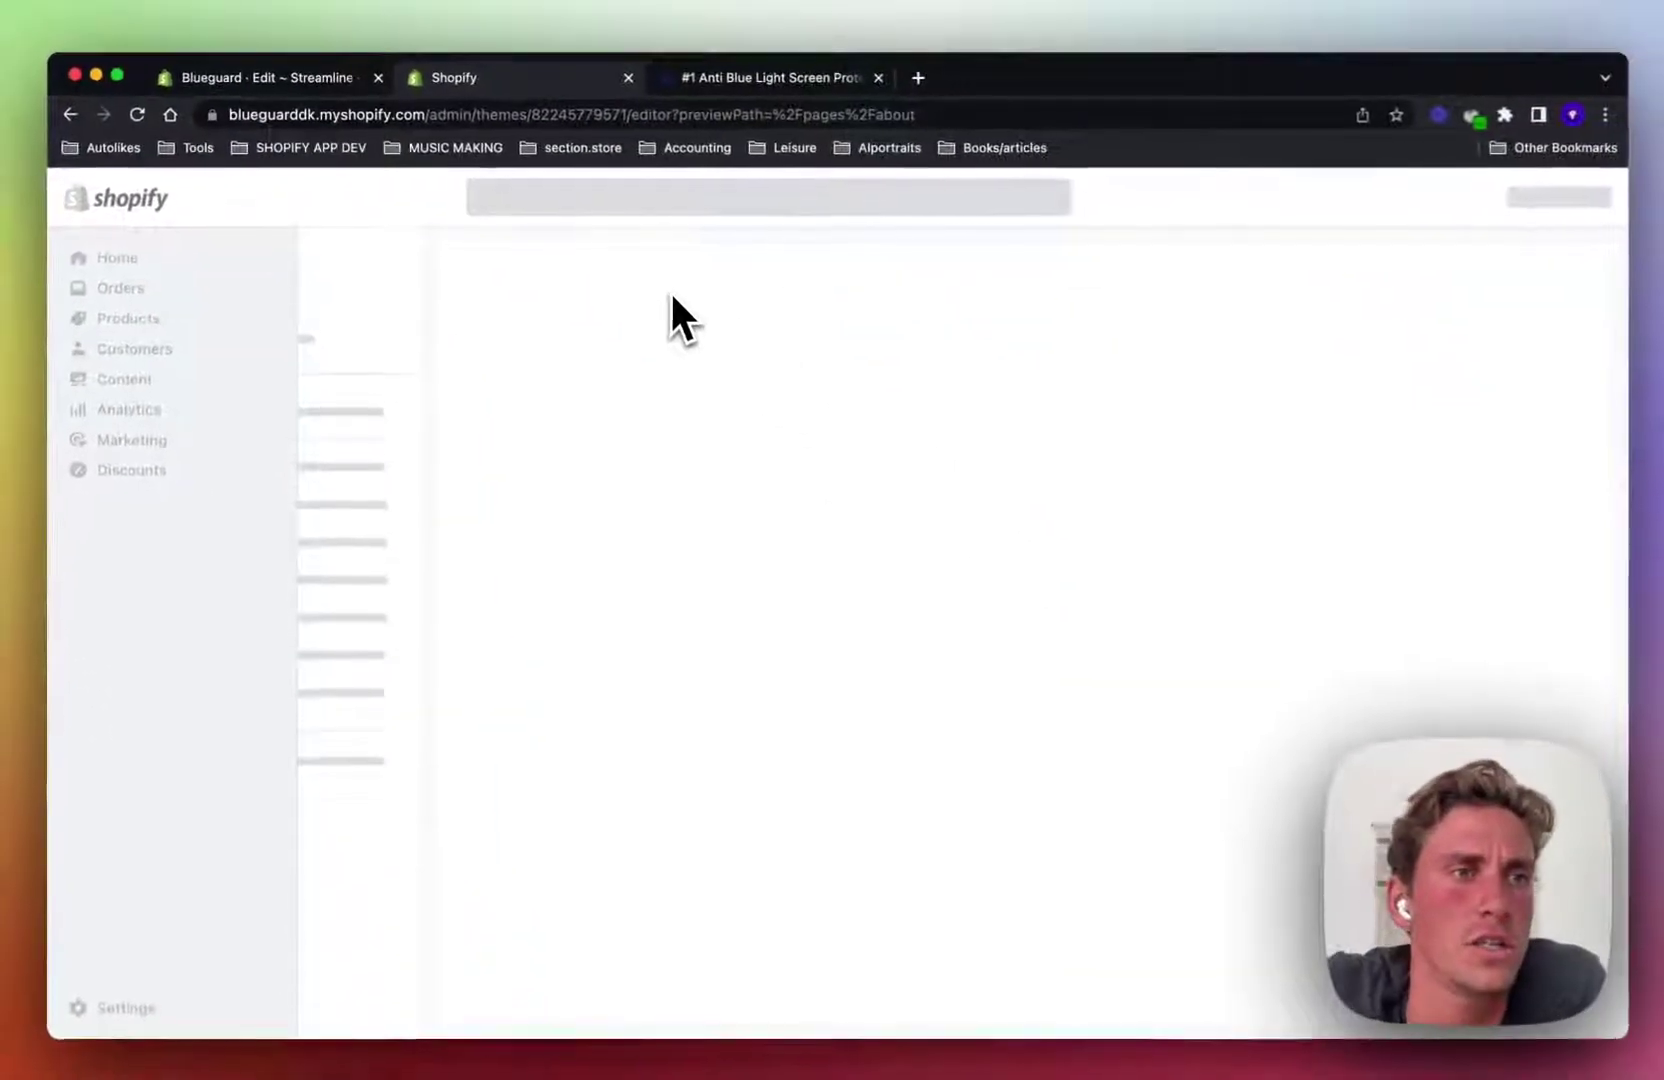